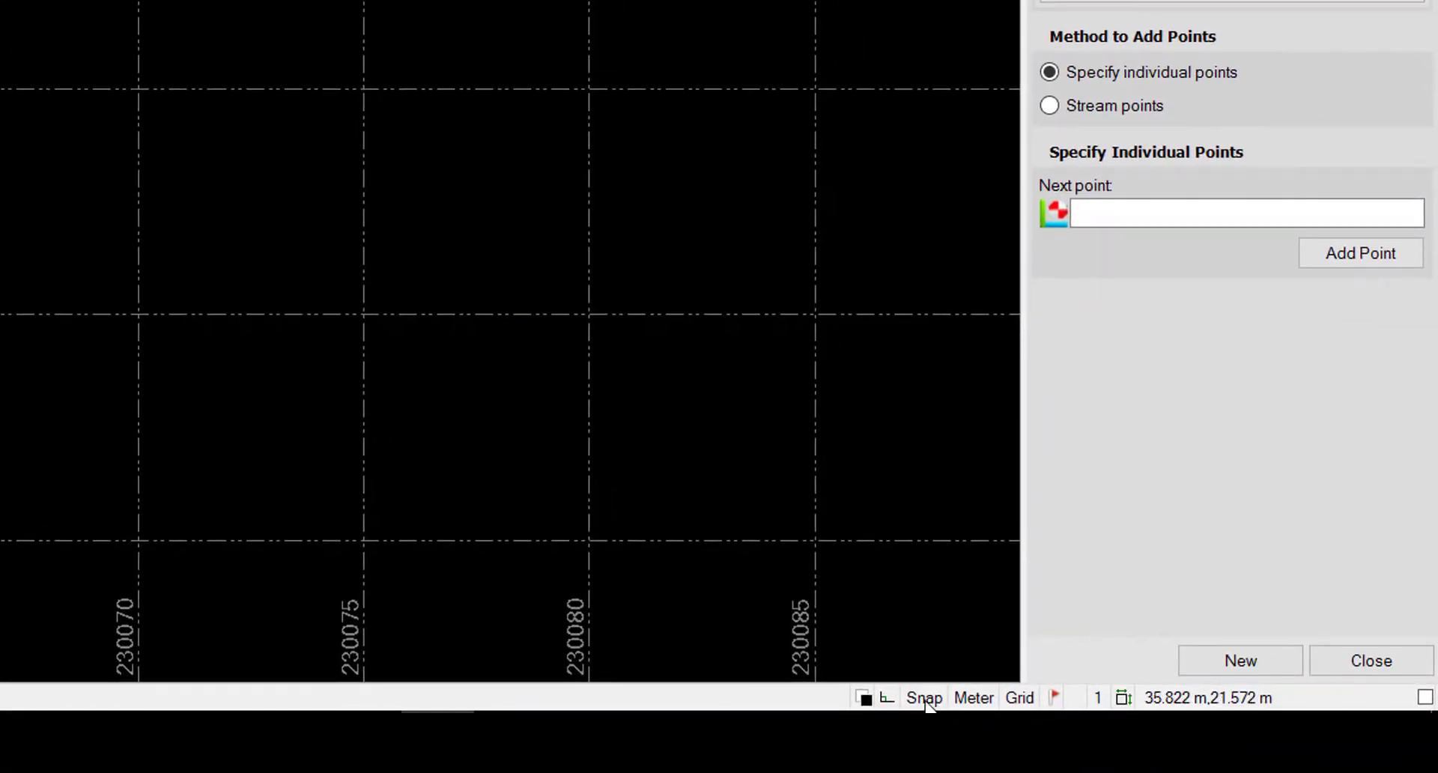
# Make Ortho tracking the running snap mode, then place two points to show a perpendicular segment.
pyautogui.click(925, 698)
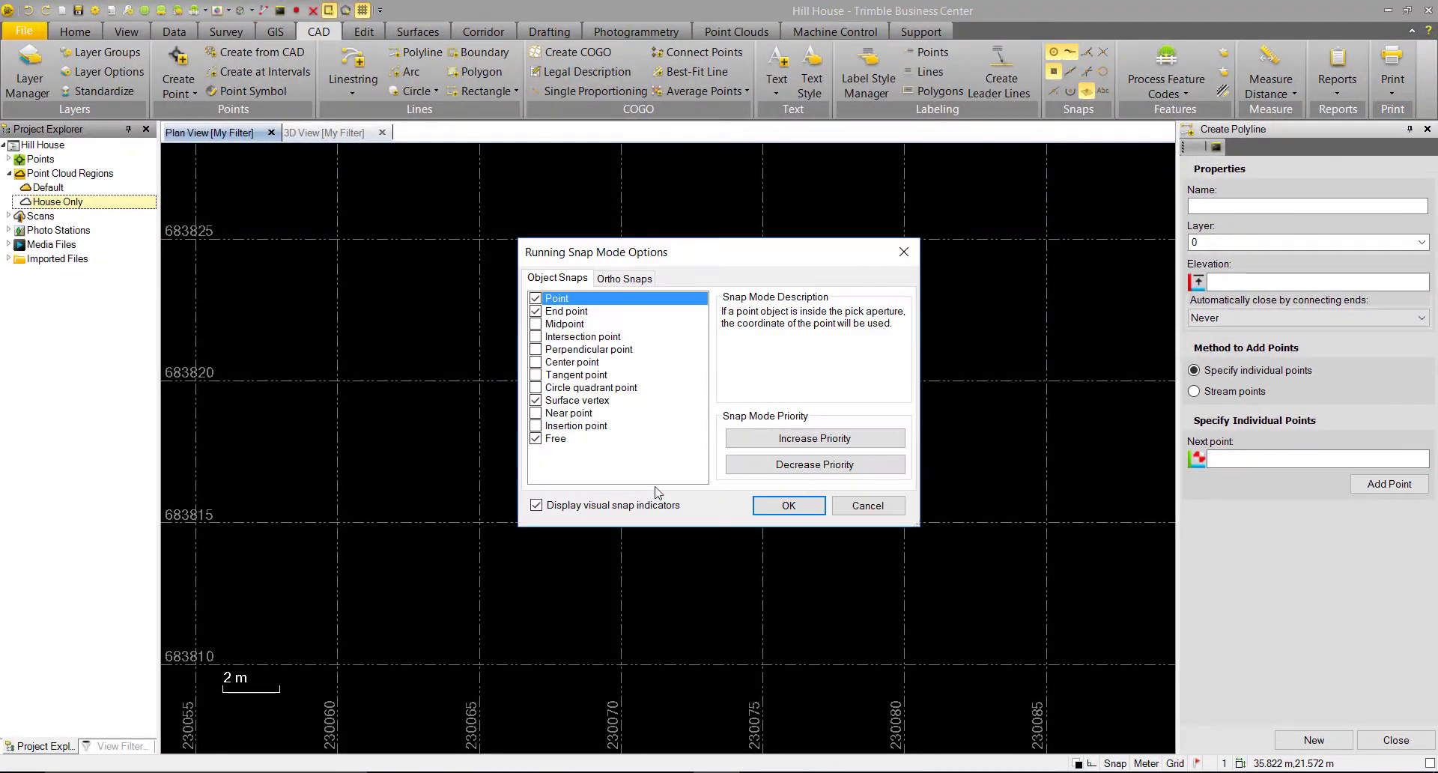
pyautogui.click(629, 280)
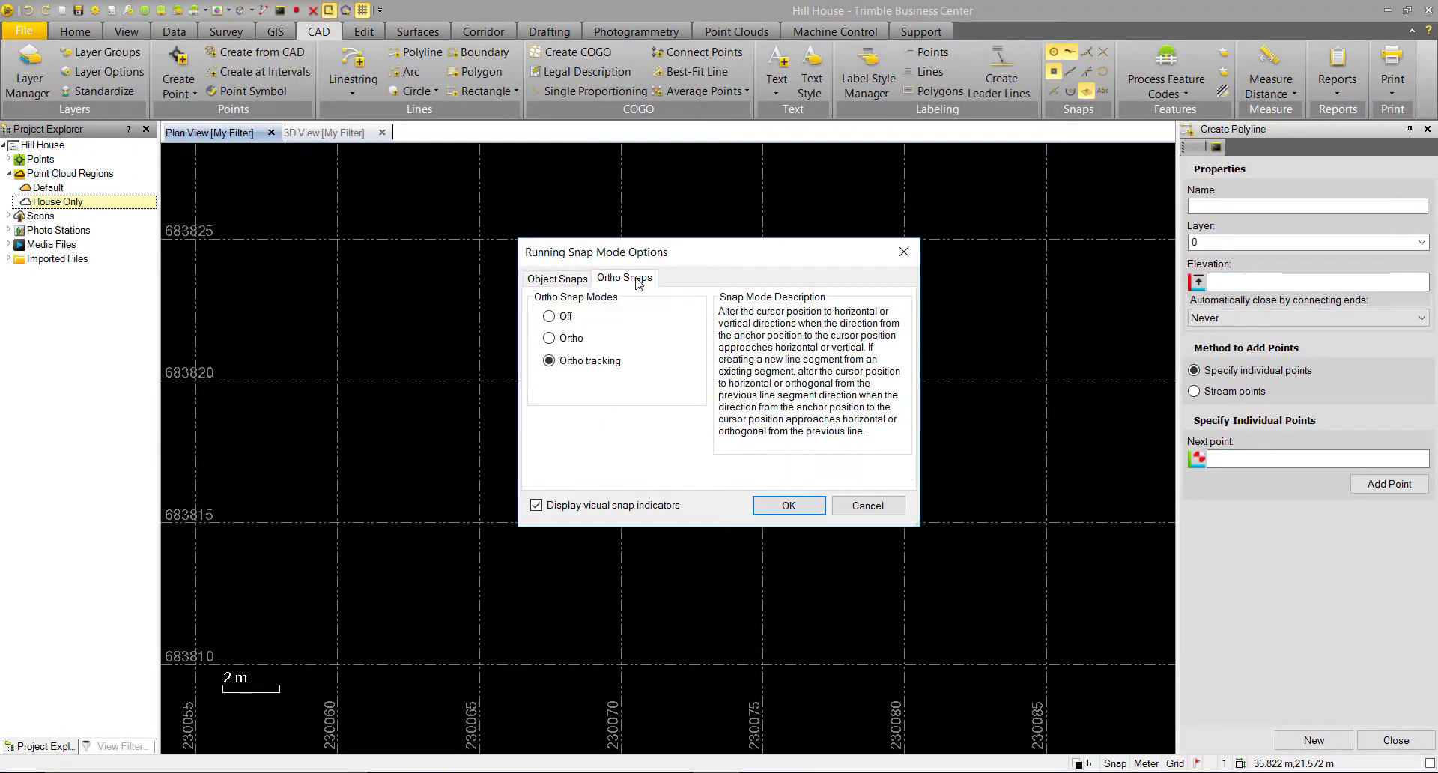
pyautogui.click(779, 507)
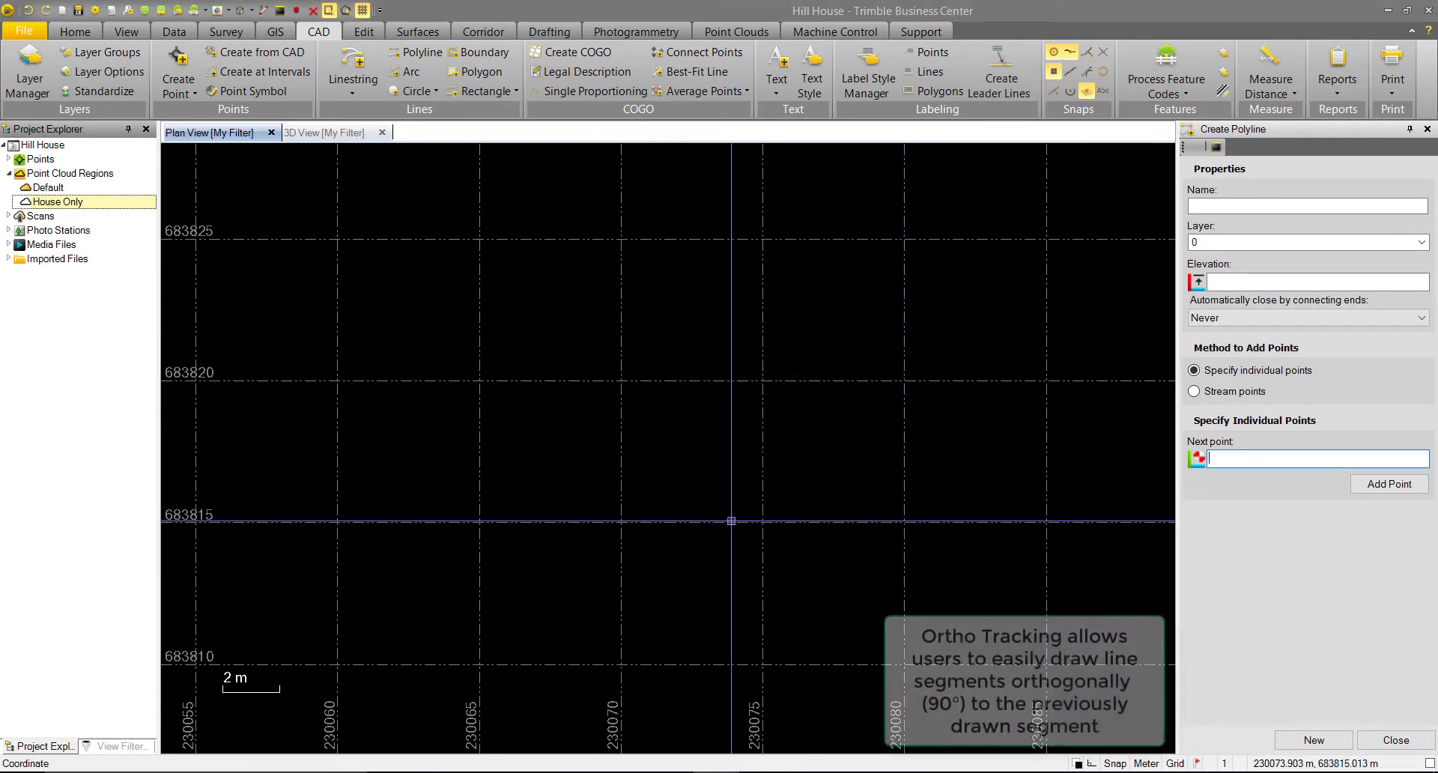
pyautogui.click(737, 522)
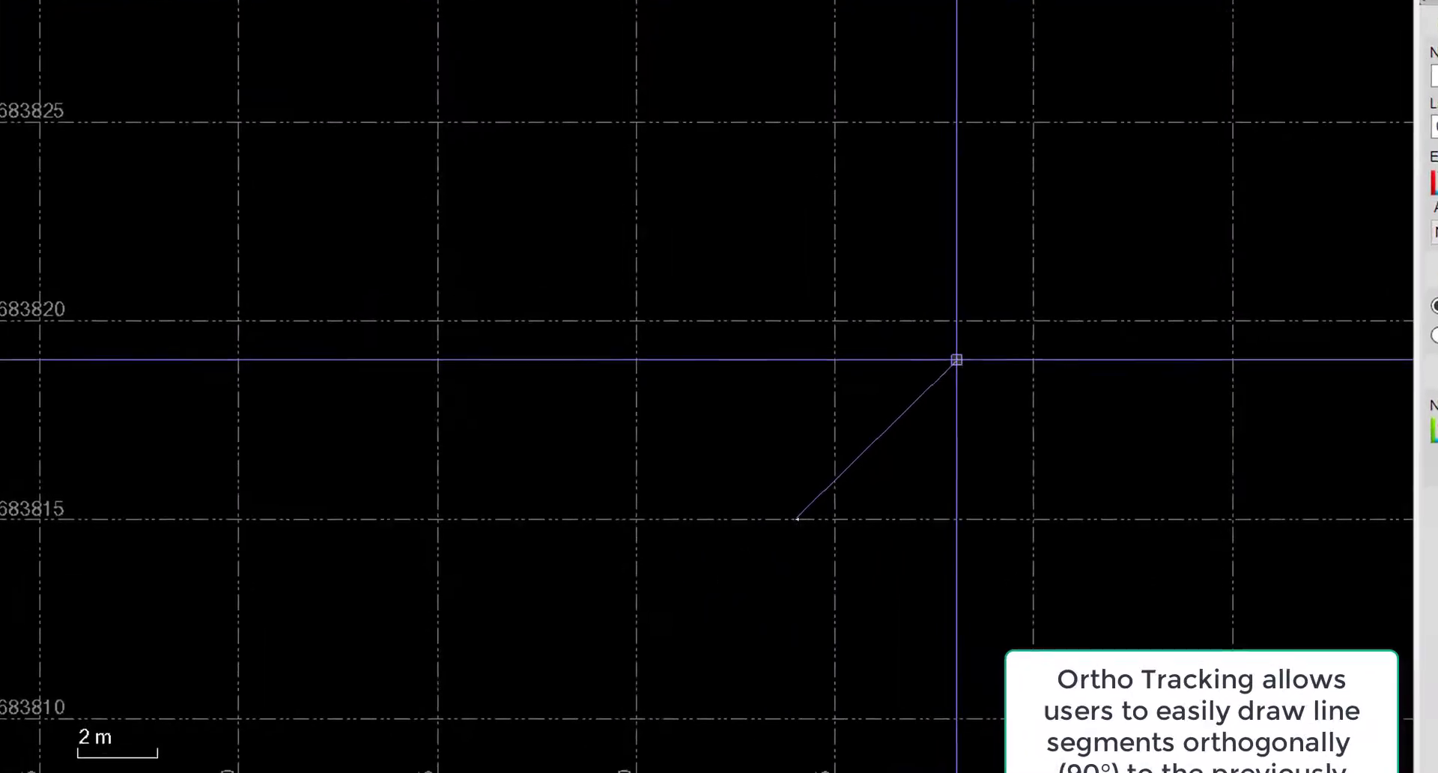
pyautogui.click(852, 413)
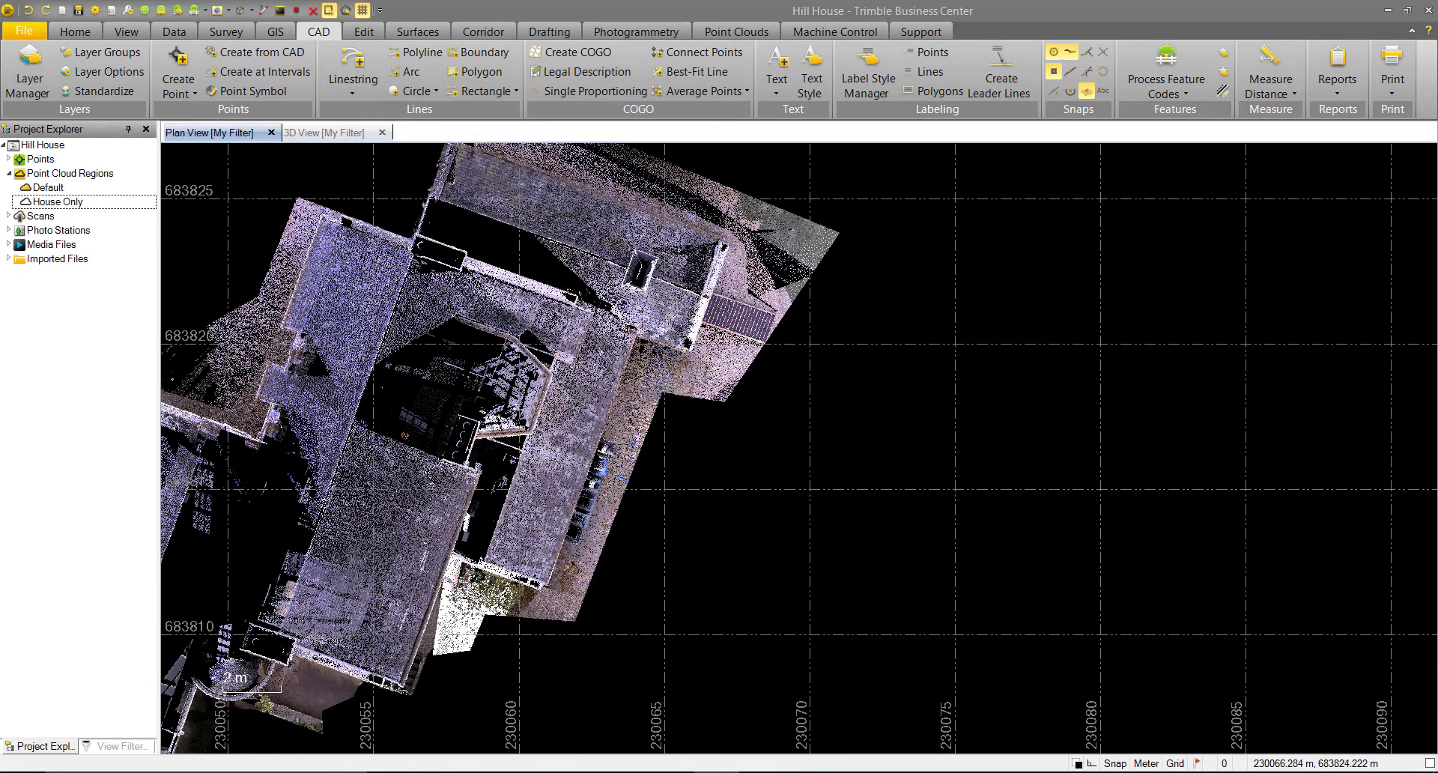
# Start a polyline on the building's wall corners in the point cloud, checking the ortho snap settings.
pyautogui.click(417, 51)
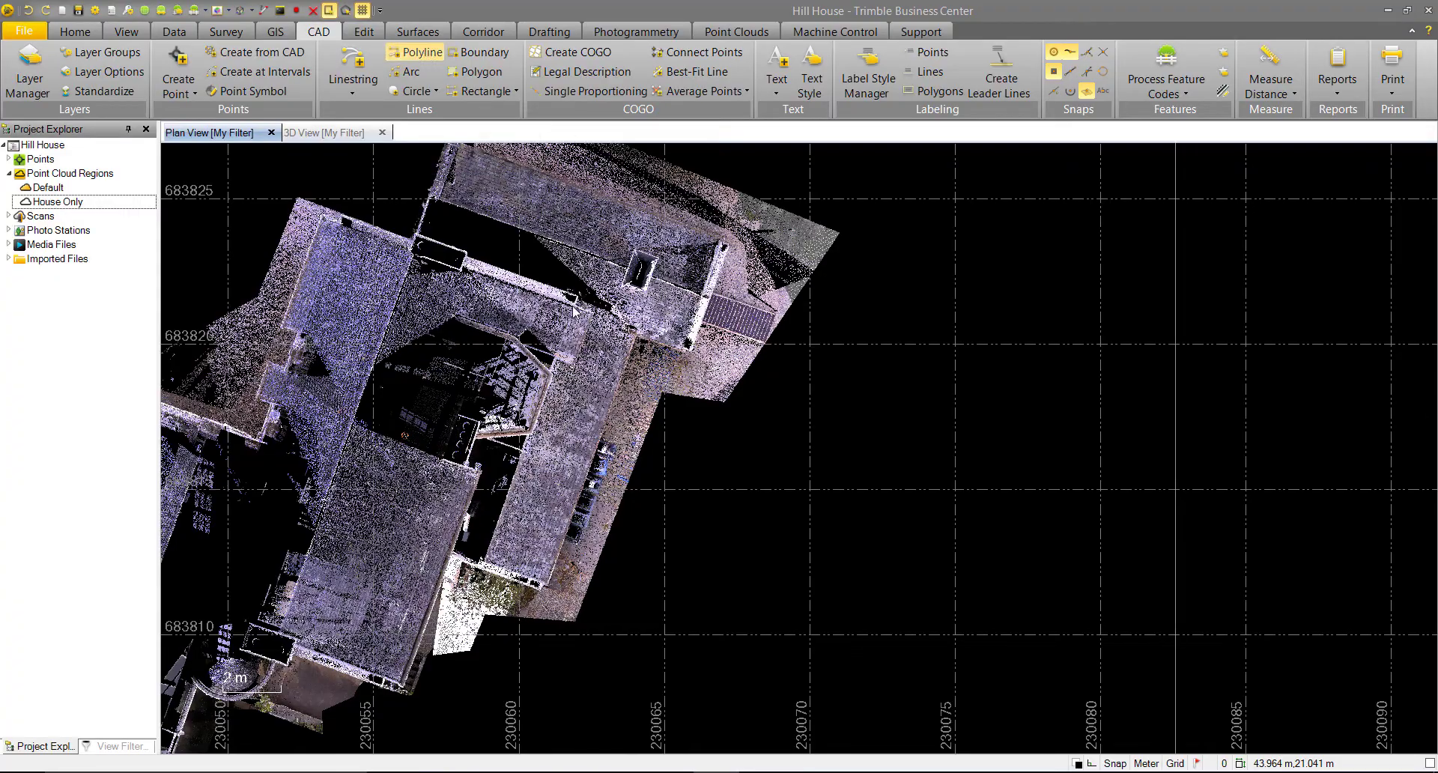
pyautogui.scroll(15, 388, 562)
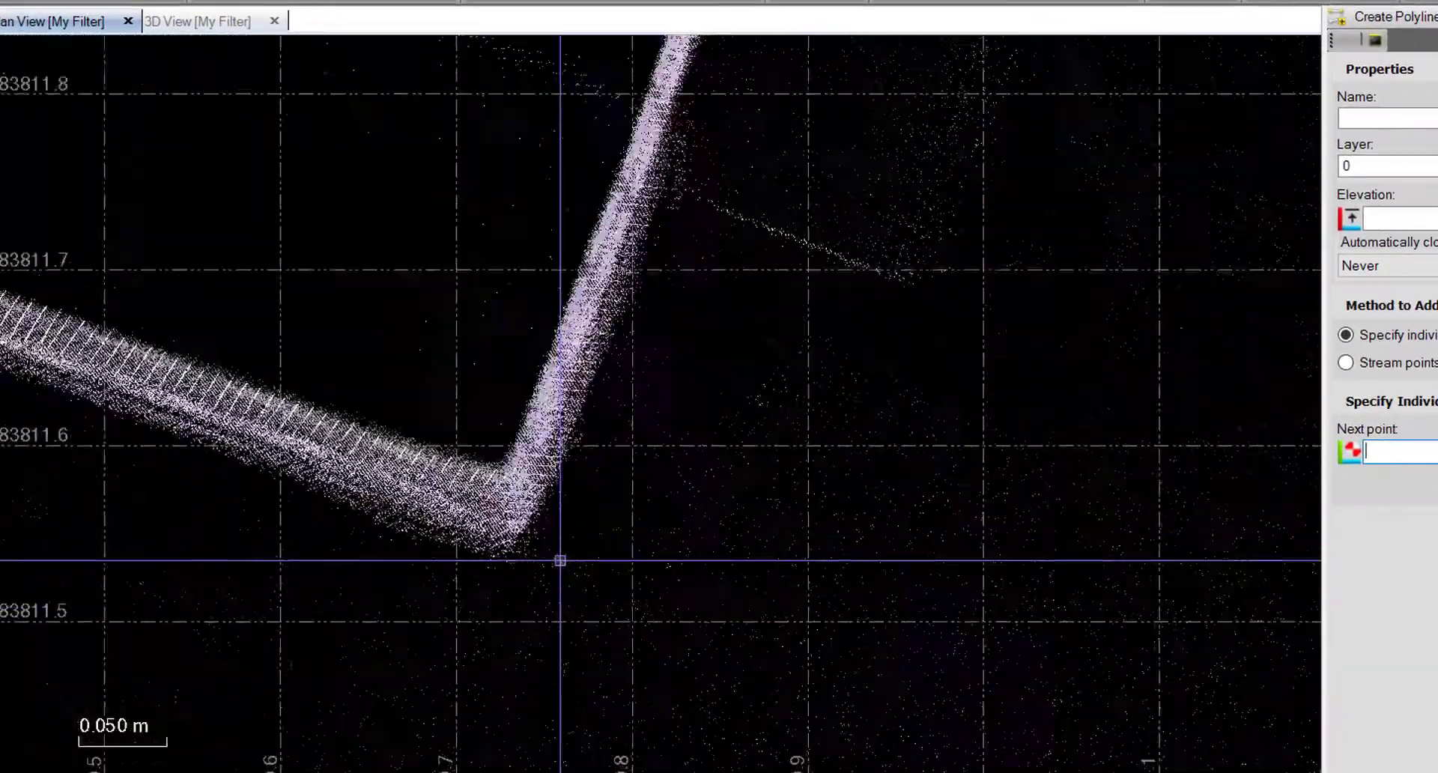
pyautogui.scroll(2, 560, 560)
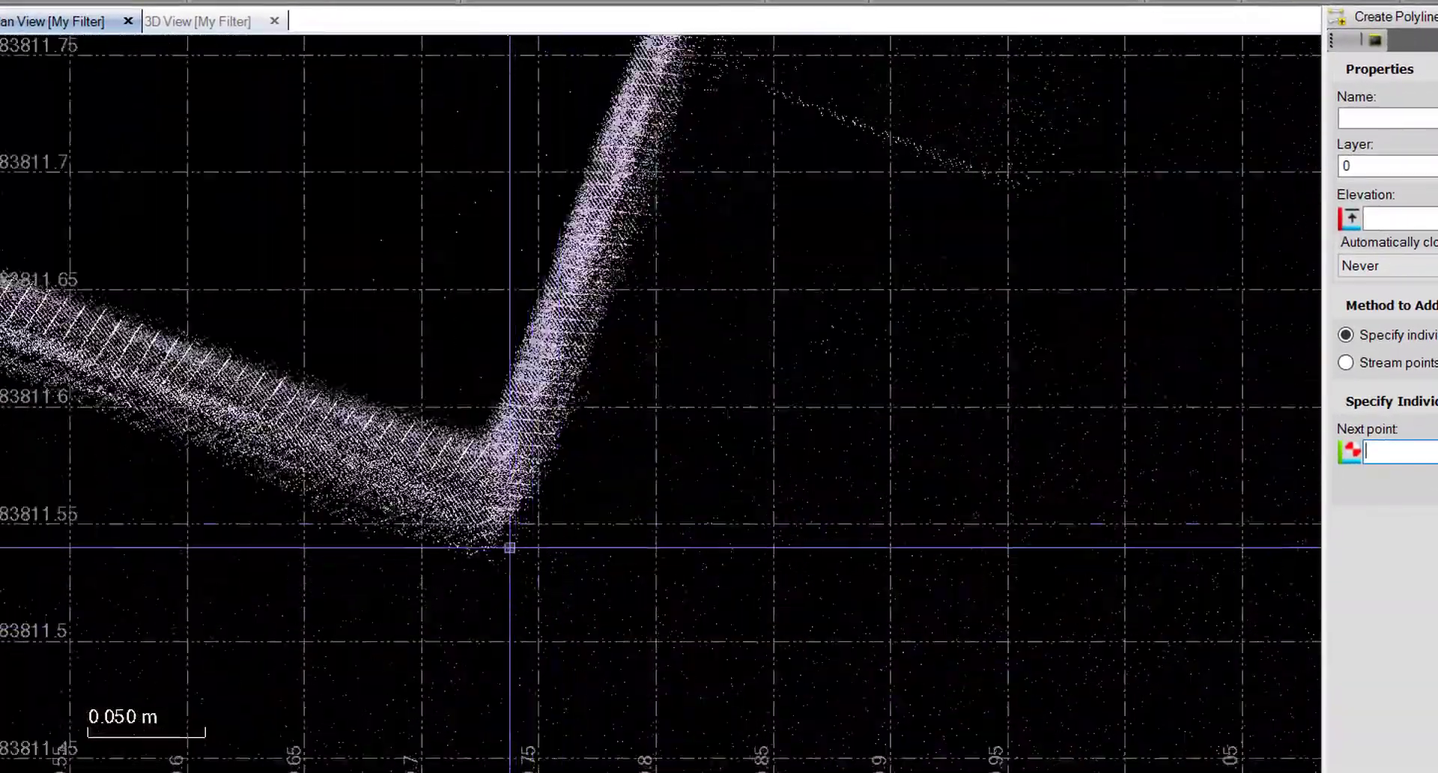
pyautogui.click(500, 554)
pyautogui.moveTo(770, 165); pyautogui.dragTo(652, 177, button='middle')
pyautogui.scroll(-4, 711, 659)
pyautogui.scroll(2, 539, 221)
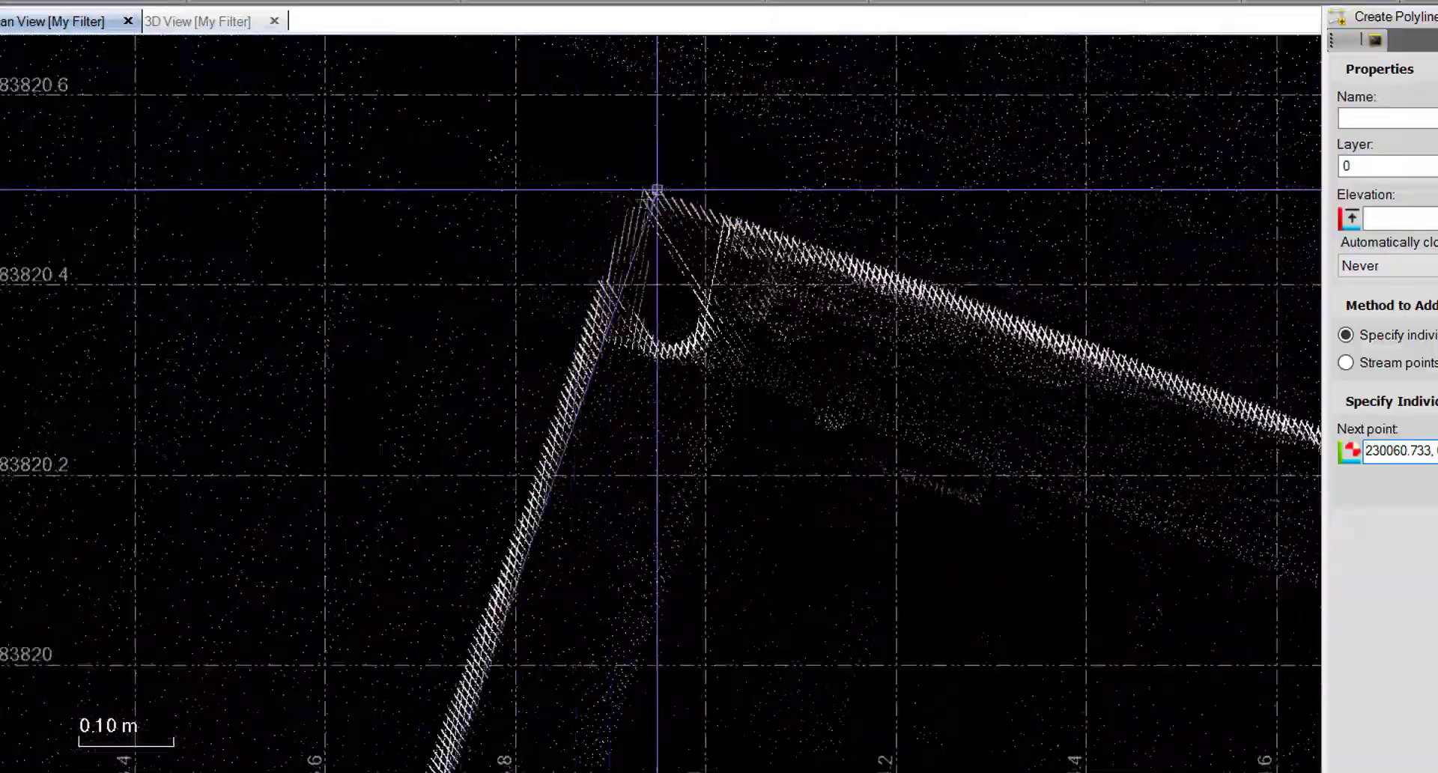
pyautogui.scroll(2, 652, 198)
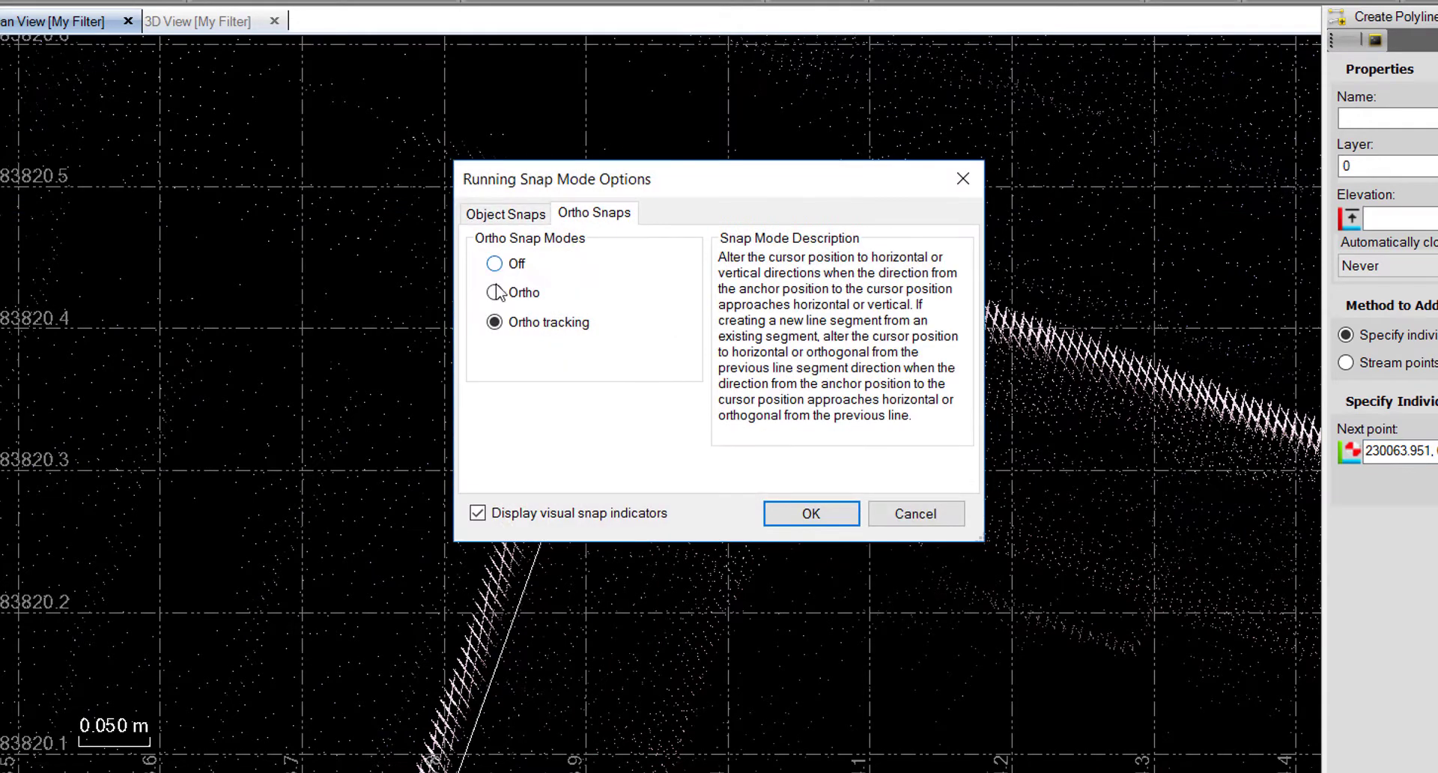
pyautogui.click(811, 514)
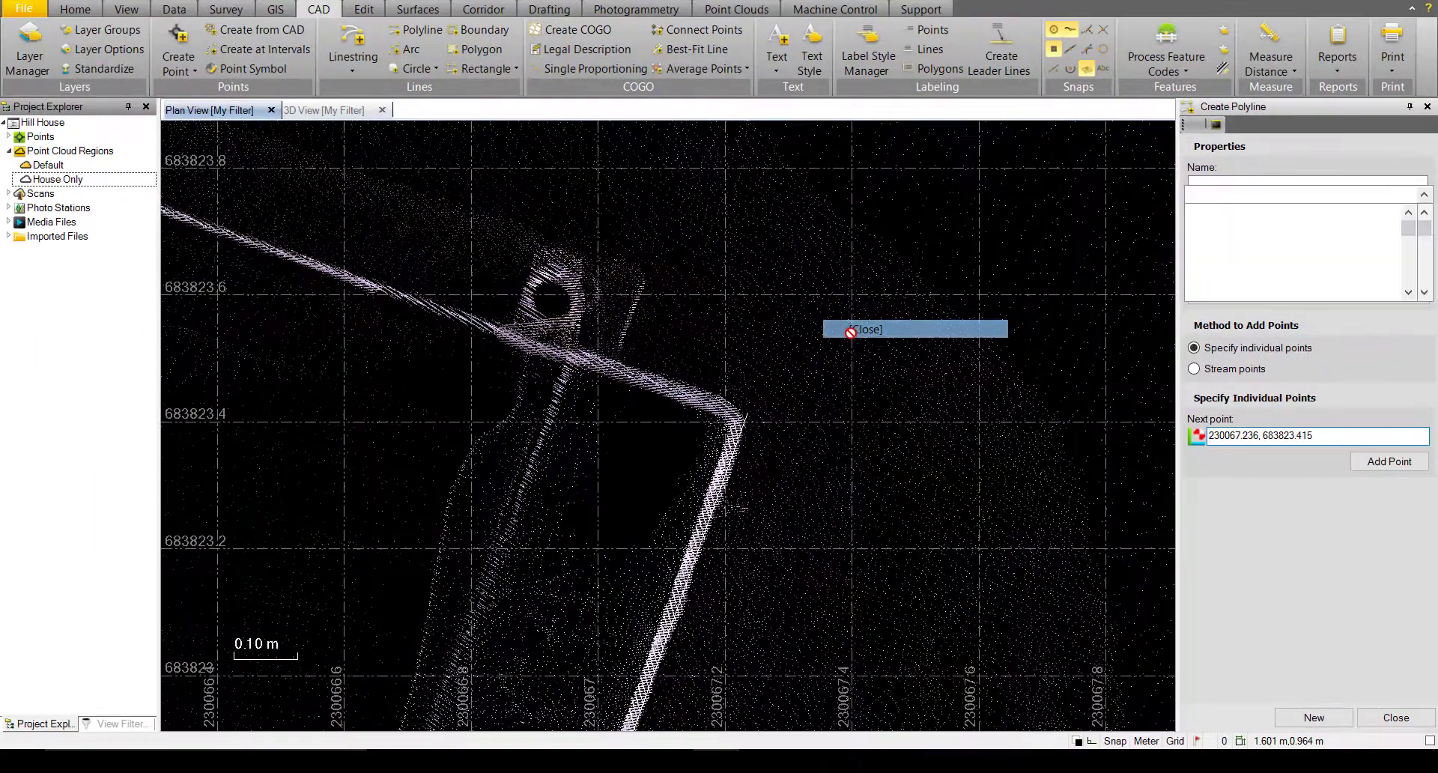
# Select the drawn polyline at the building corner beside the grating.
pyautogui.scroll(1, 792, 428)
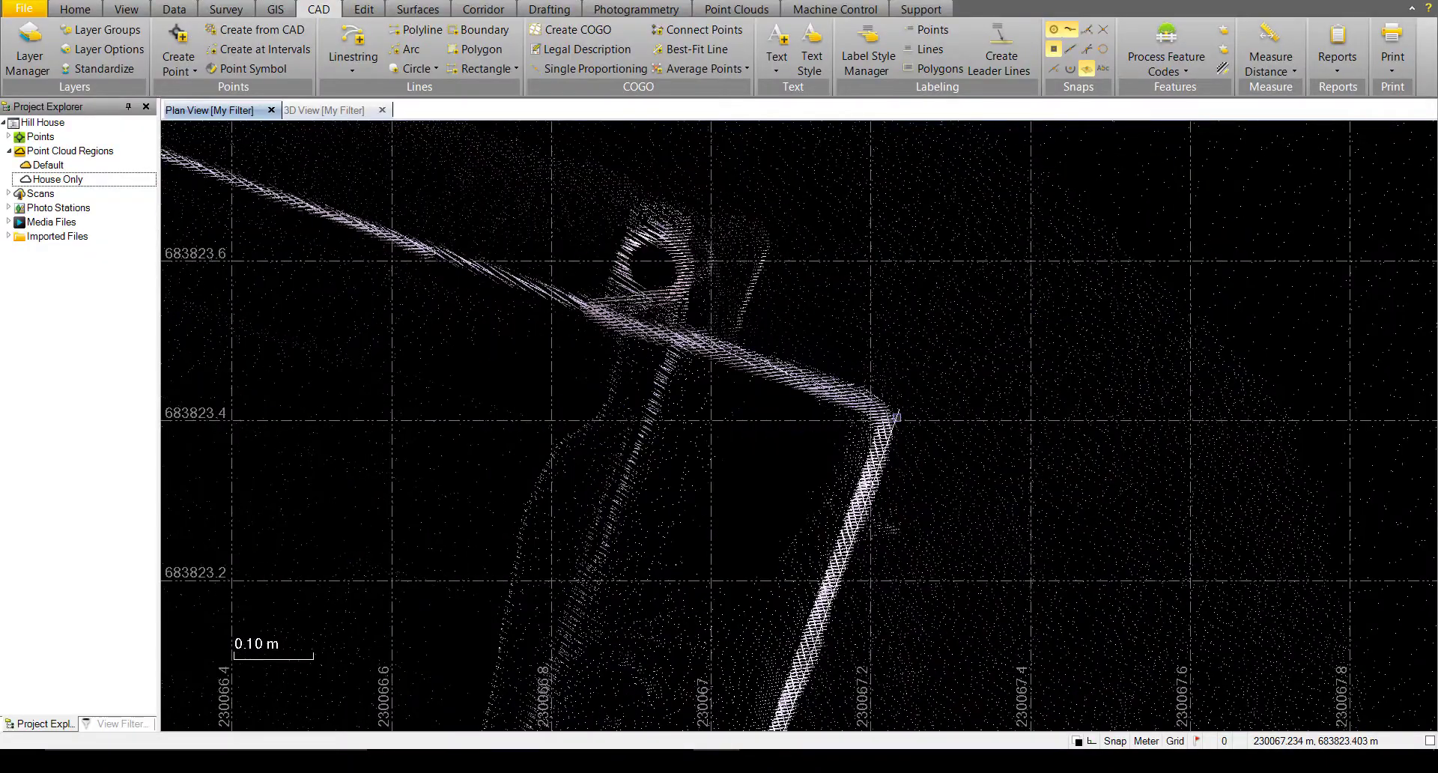
pyautogui.rightClick(897, 416)
pyautogui.click(922, 424)
pyautogui.scroll(-6, 902, 478)
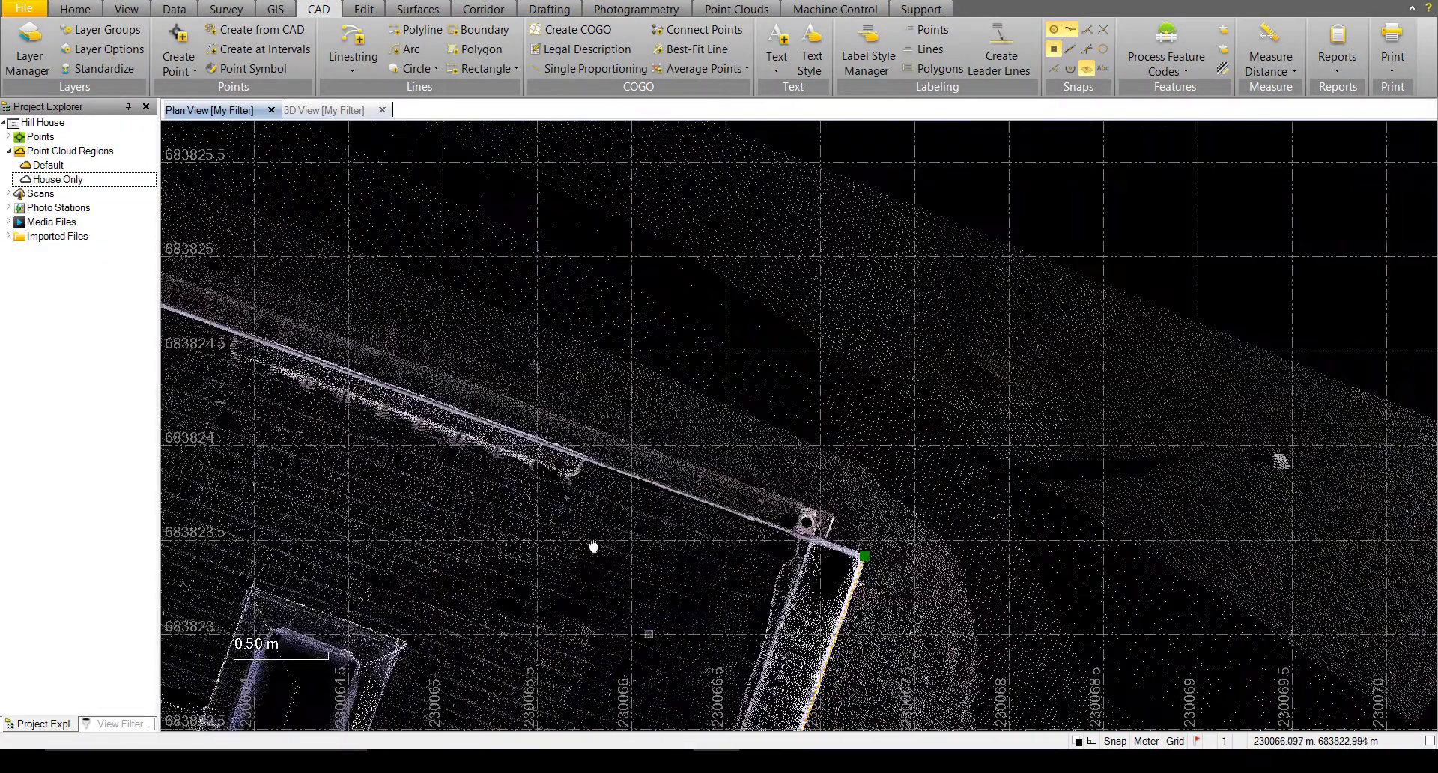
pyautogui.scroll(-2, 558, 390)
pyautogui.moveTo(549, 311); pyautogui.dragTo(584, 370, button='middle')
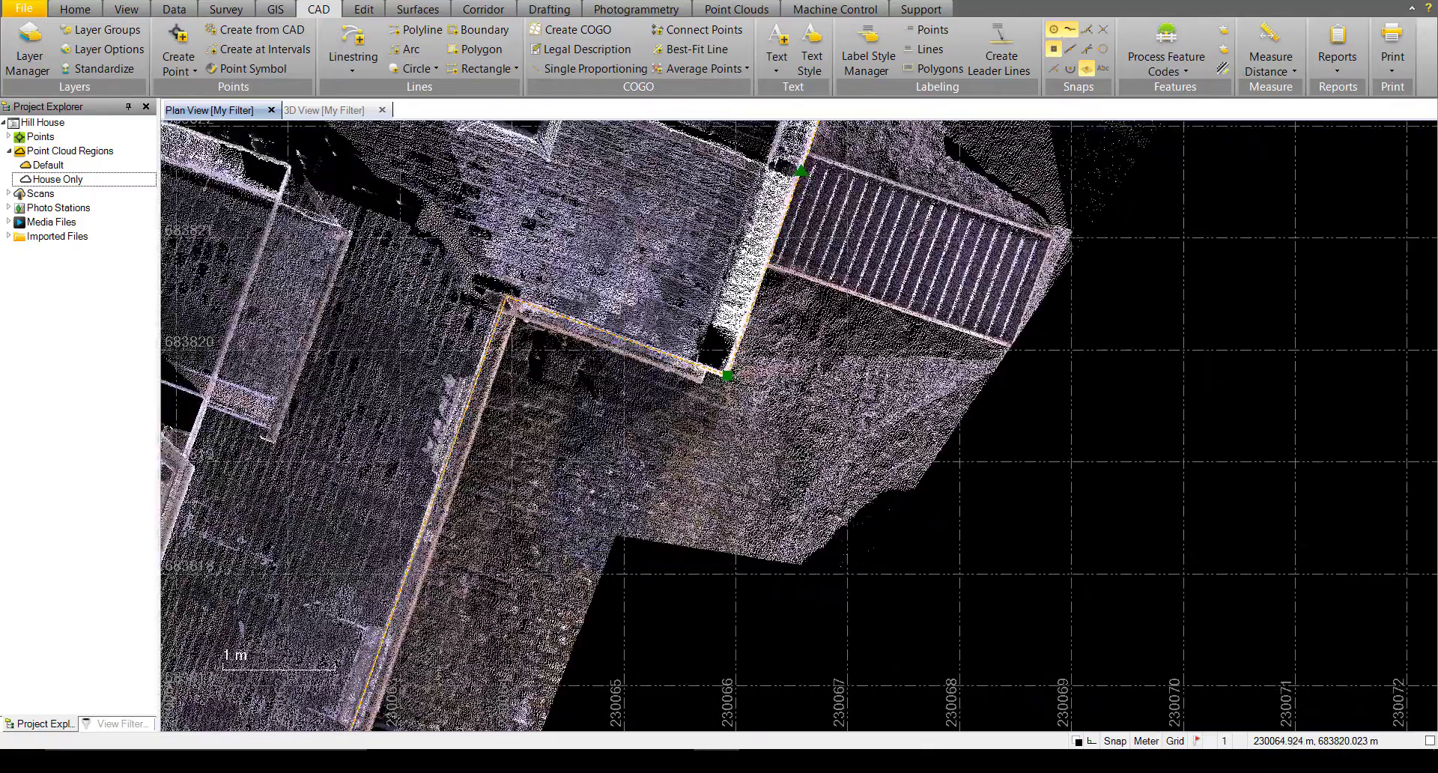
pyautogui.scroll(-2, 618, 358)
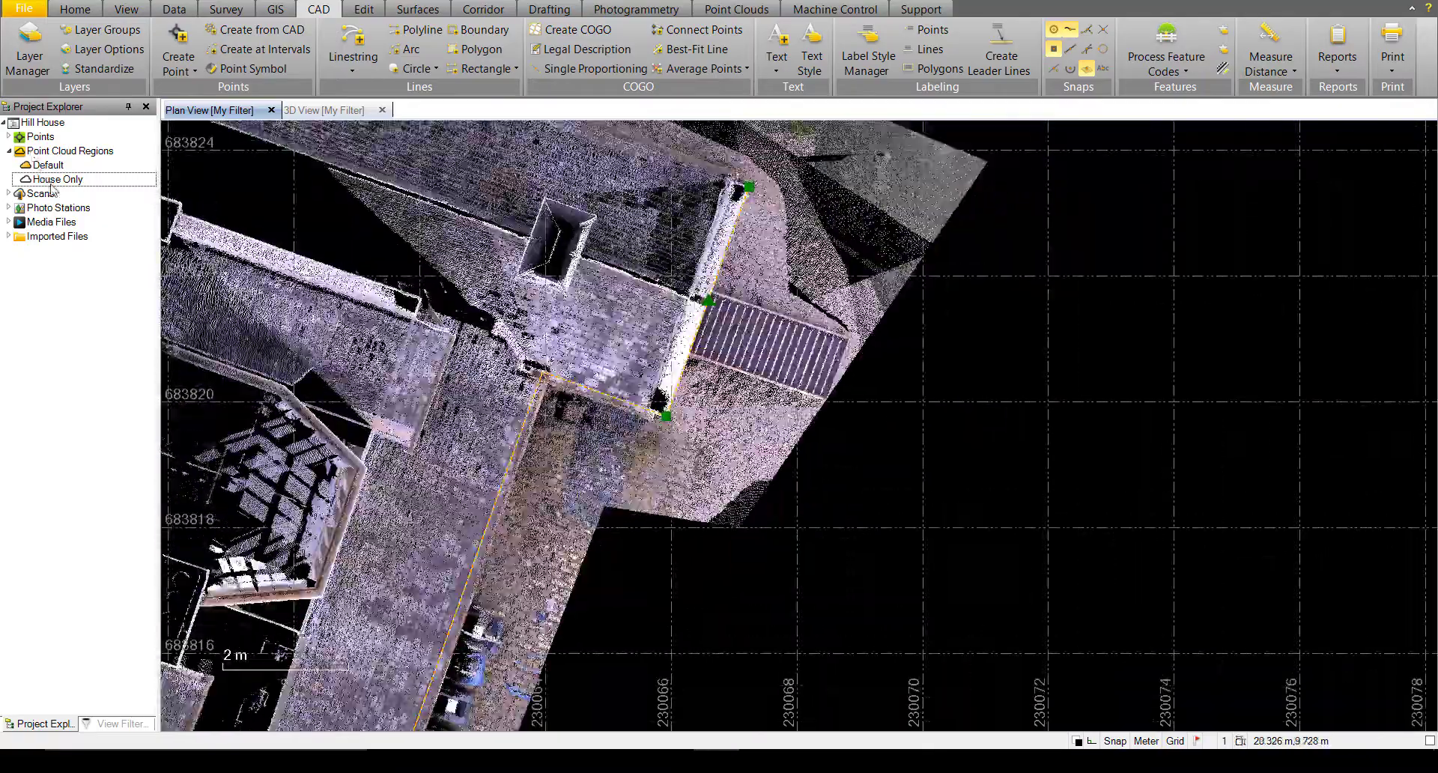
# Hide the House Only point cloud and measure the angle at the polyline's middle vertex.
pyautogui.rightClick(51, 186)
pyautogui.click(101, 238)
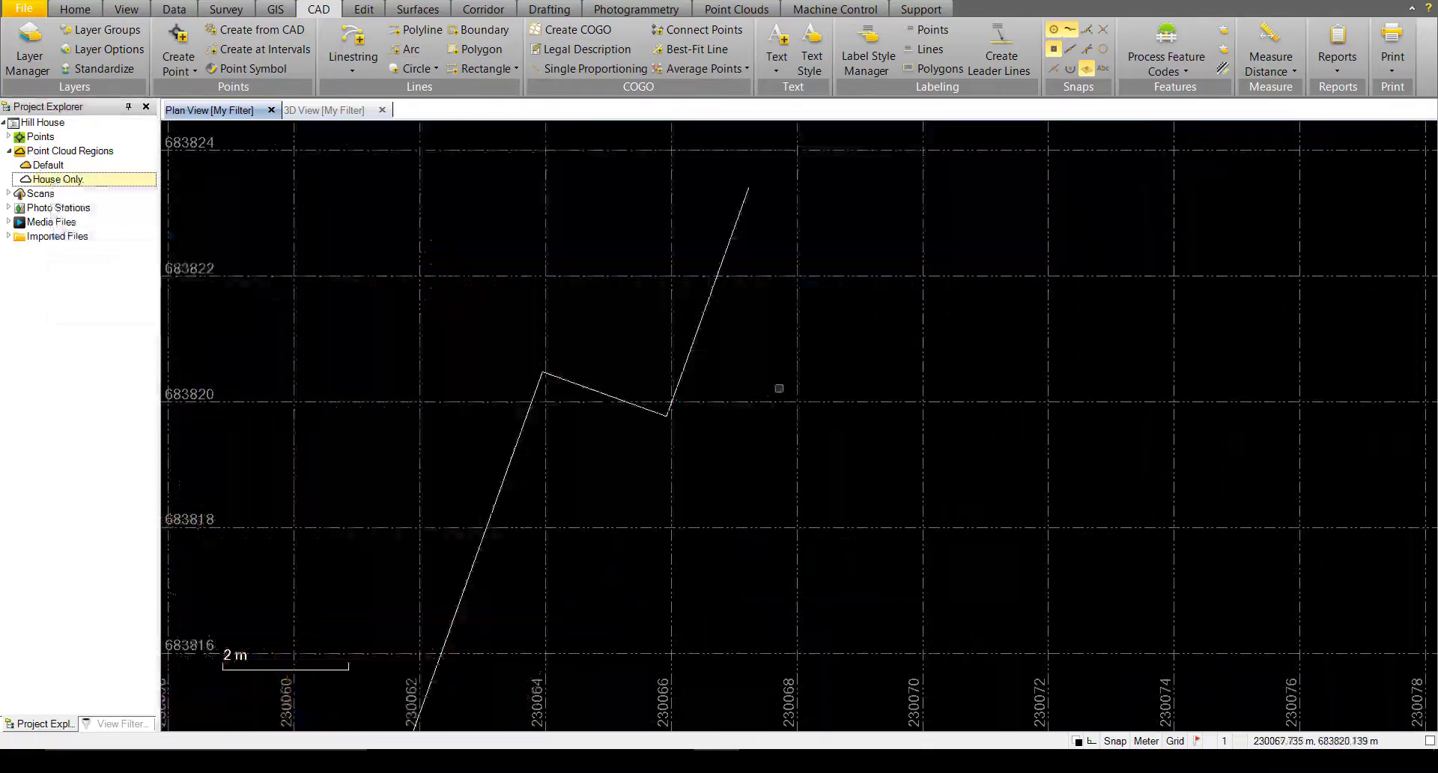
pyautogui.click(1271, 63)
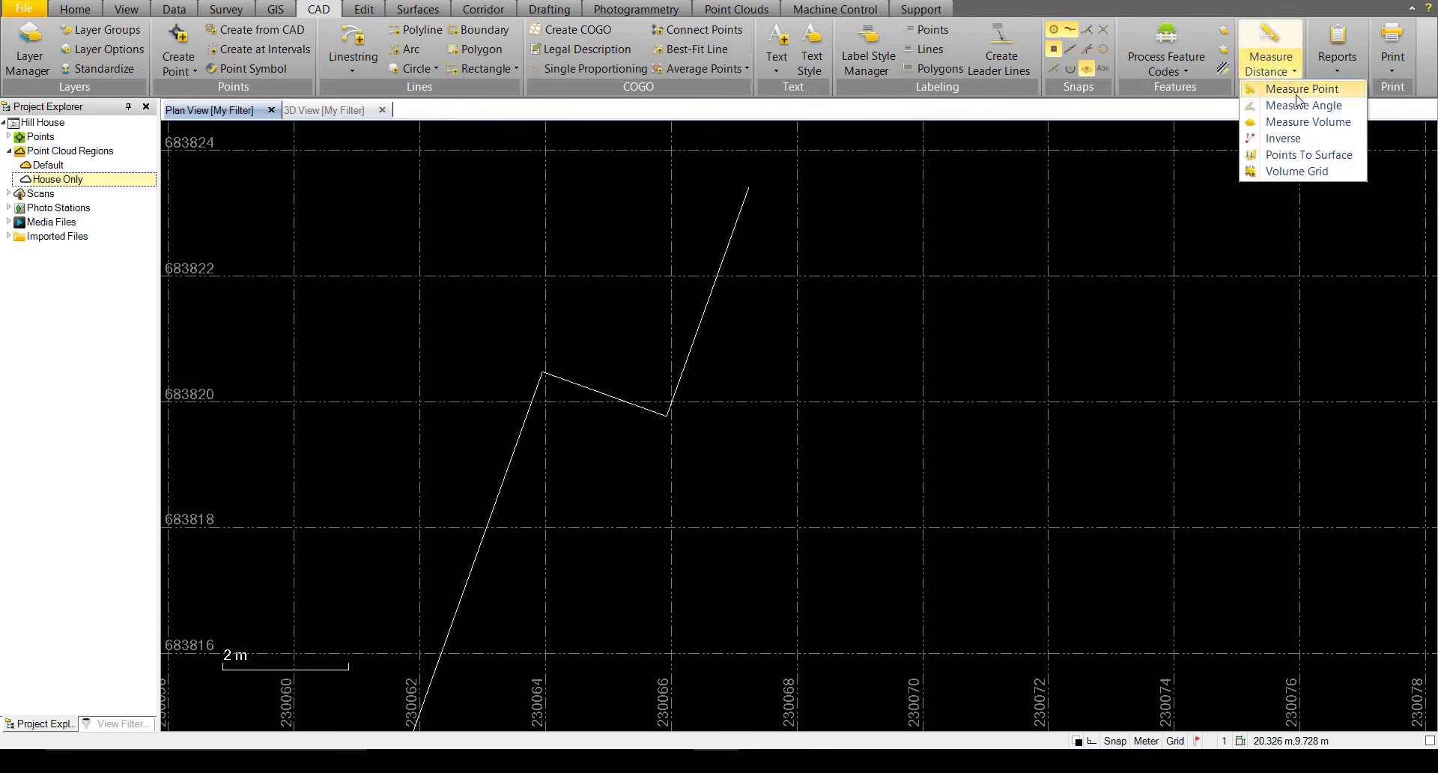
pyautogui.click(1298, 104)
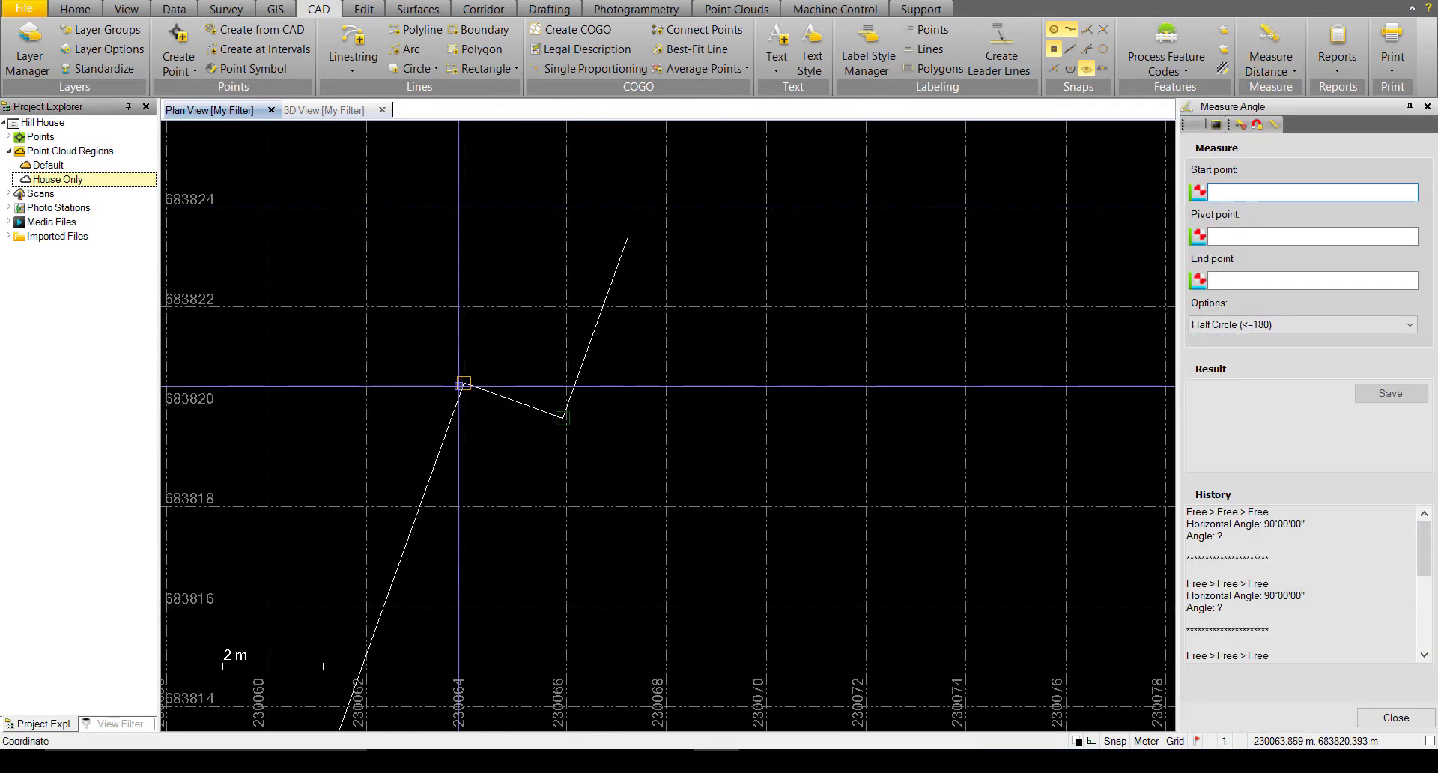
pyautogui.click(461, 386)
pyautogui.click(563, 416)
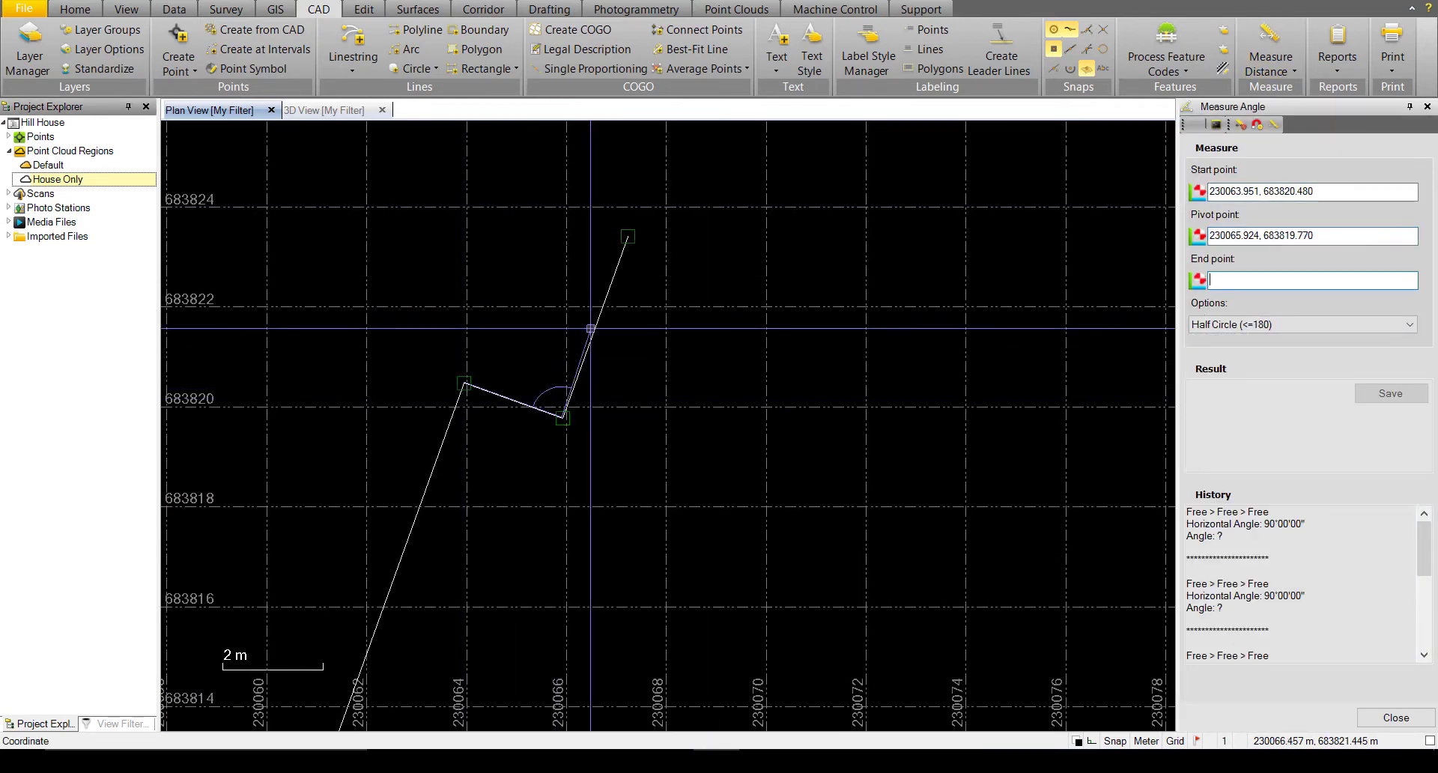
pyautogui.click(627, 237)
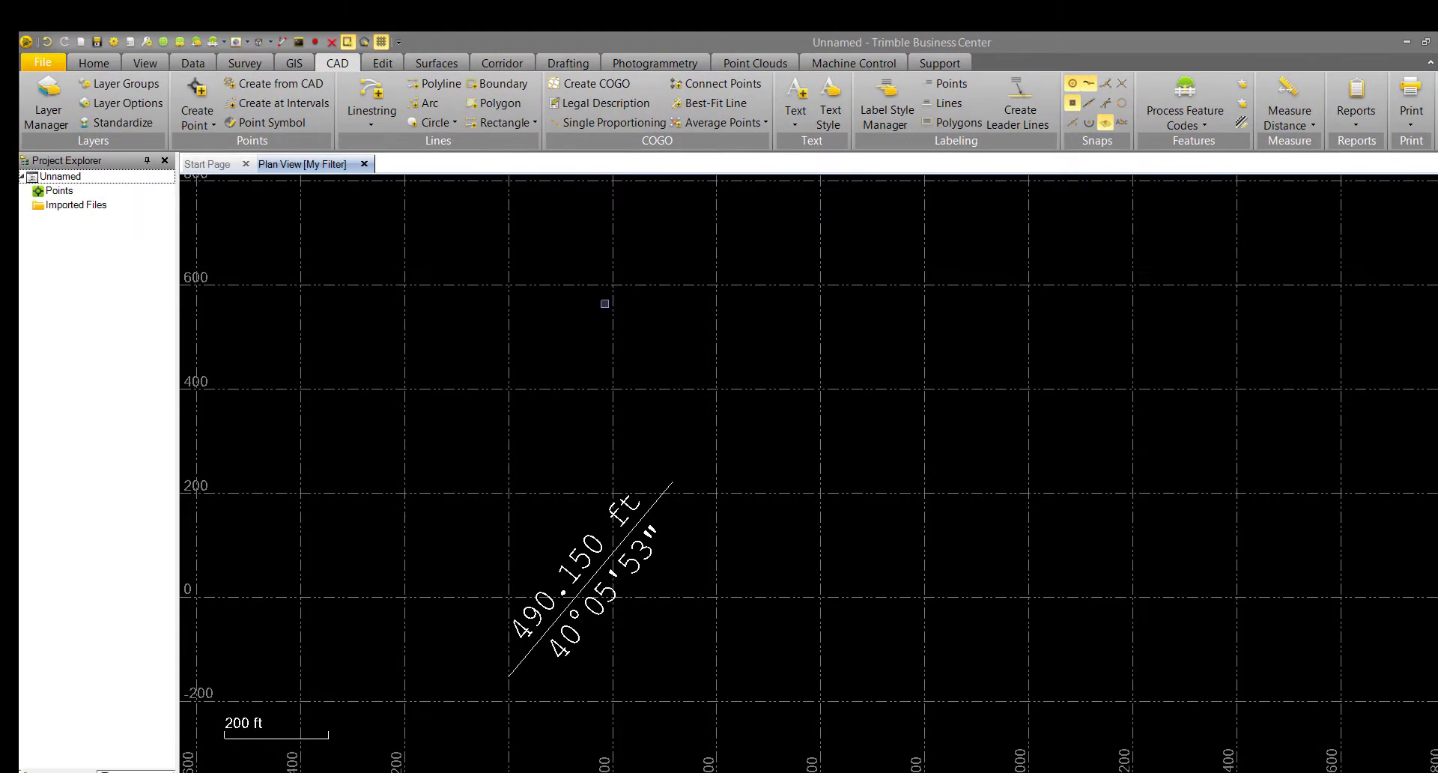
# Edit the CL linestring and append a tangent arc defined by radius and arc length.
pyautogui.click(662, 495)
pyautogui.rightClick(787, 466)
pyautogui.click(819, 229)
pyautogui.click(1257, 331)
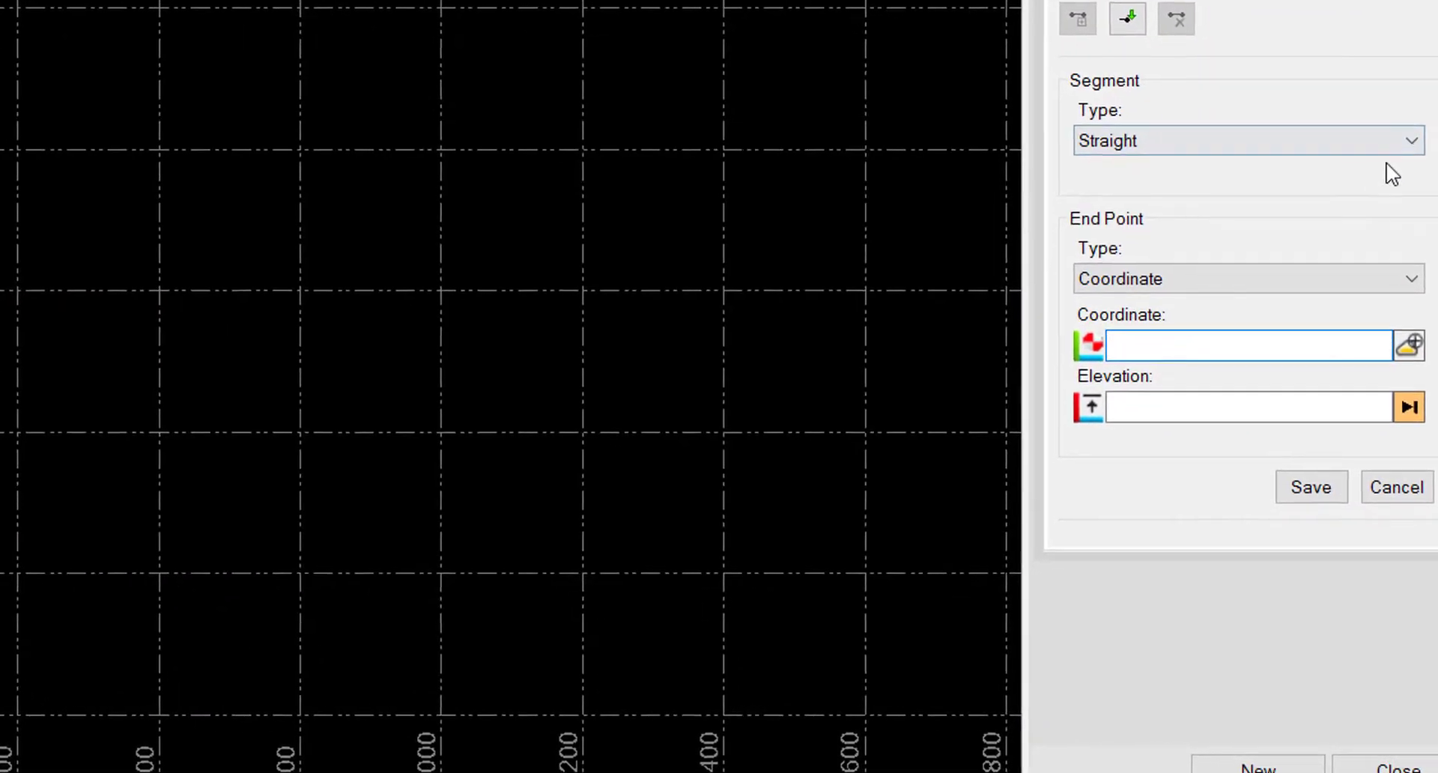
pyautogui.click(1399, 140)
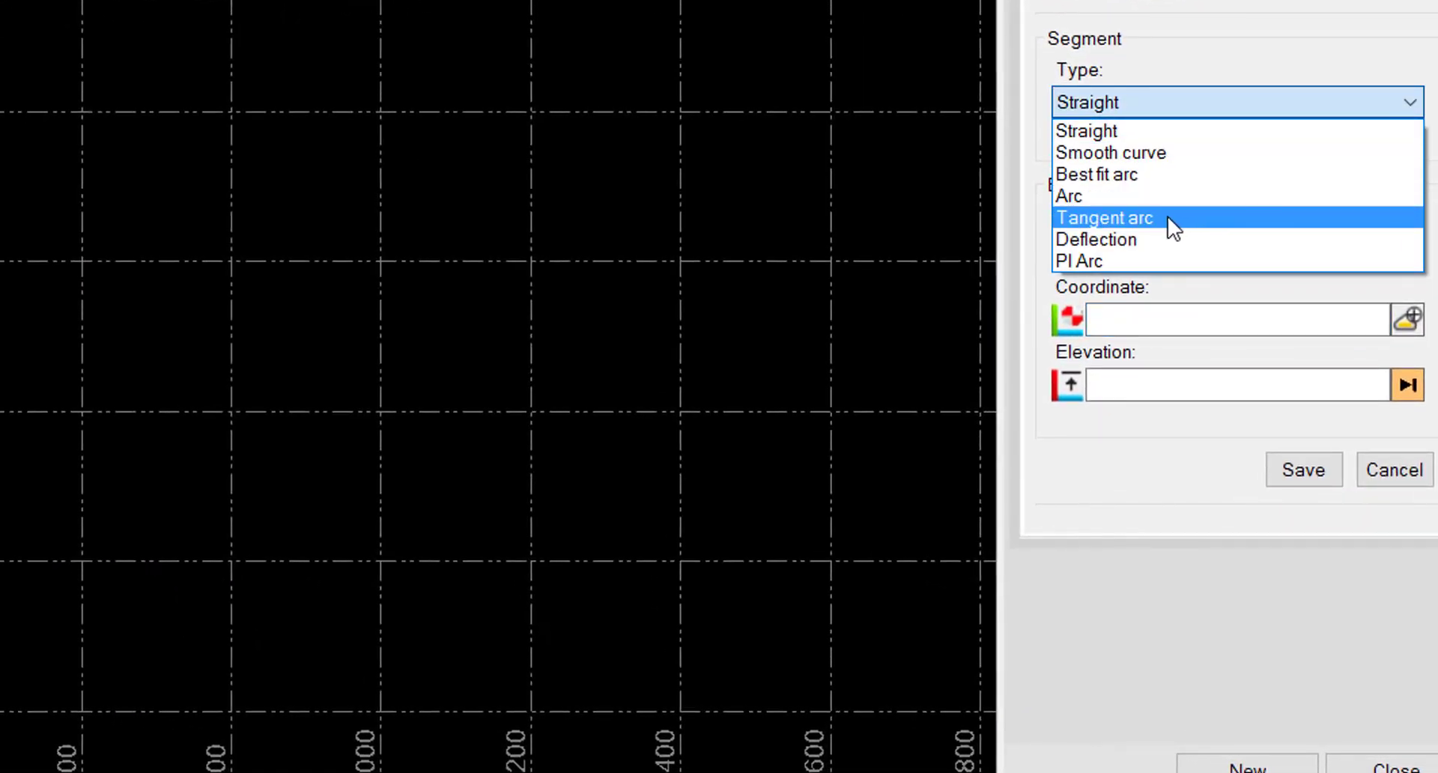
pyautogui.click(1174, 219)
pyautogui.click(1366, 180)
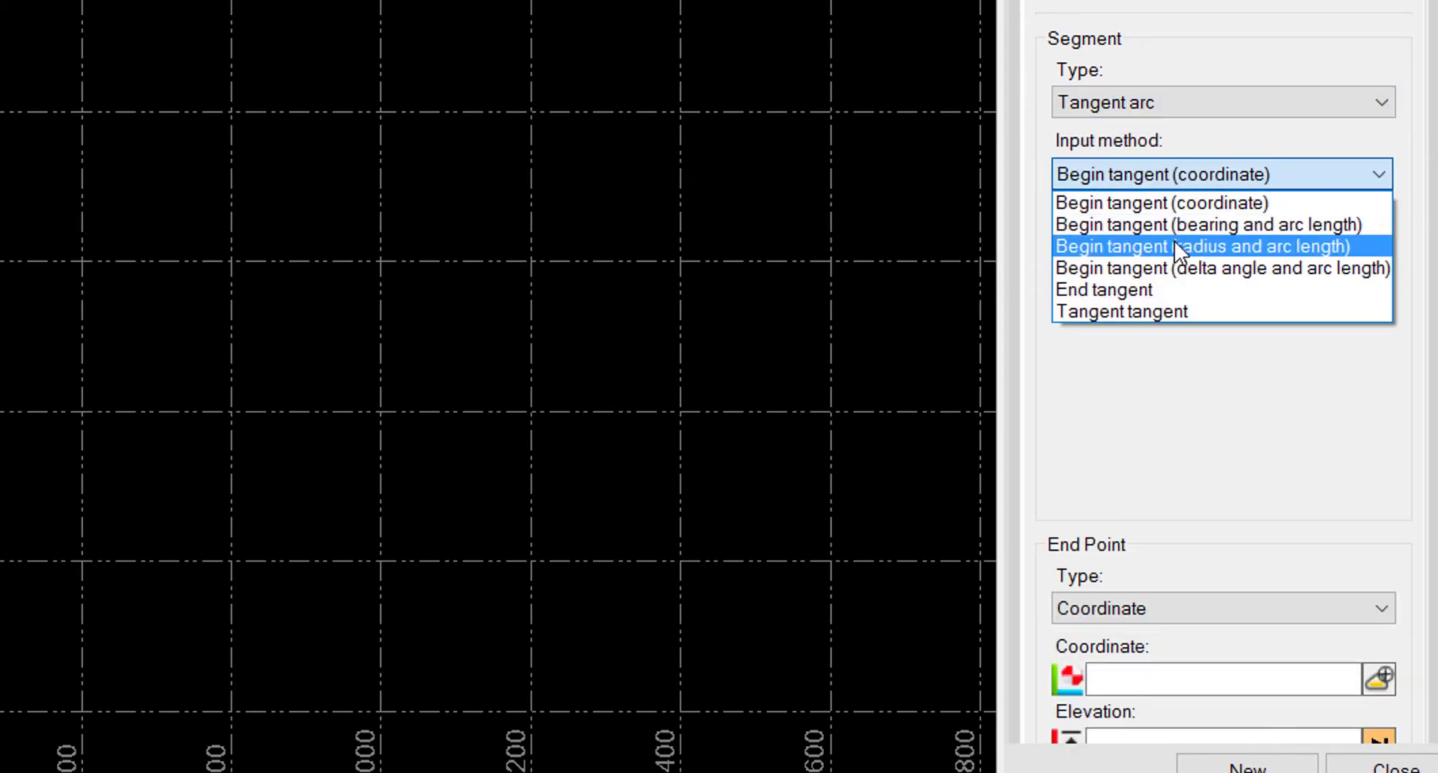
pyautogui.click(1244, 224)
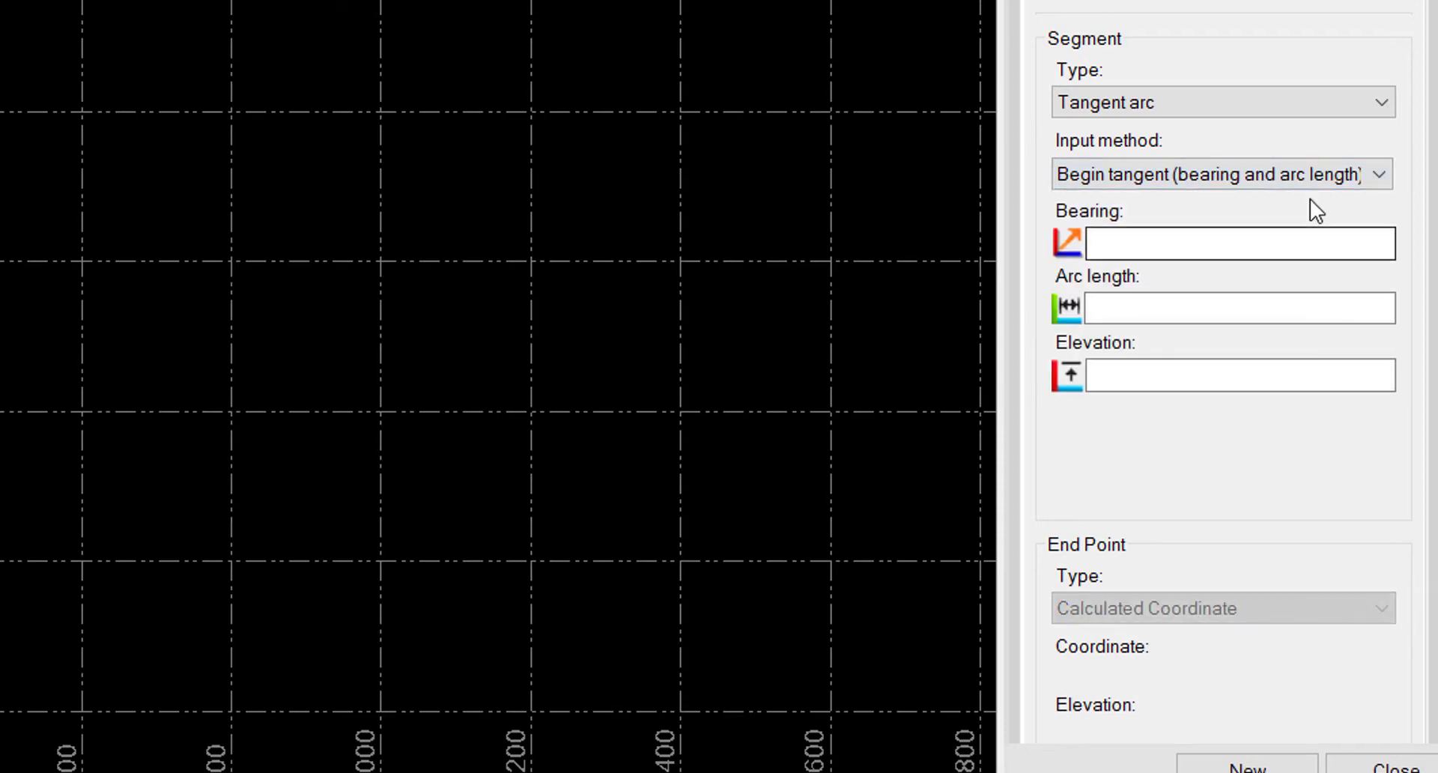
pyautogui.click(1314, 177)
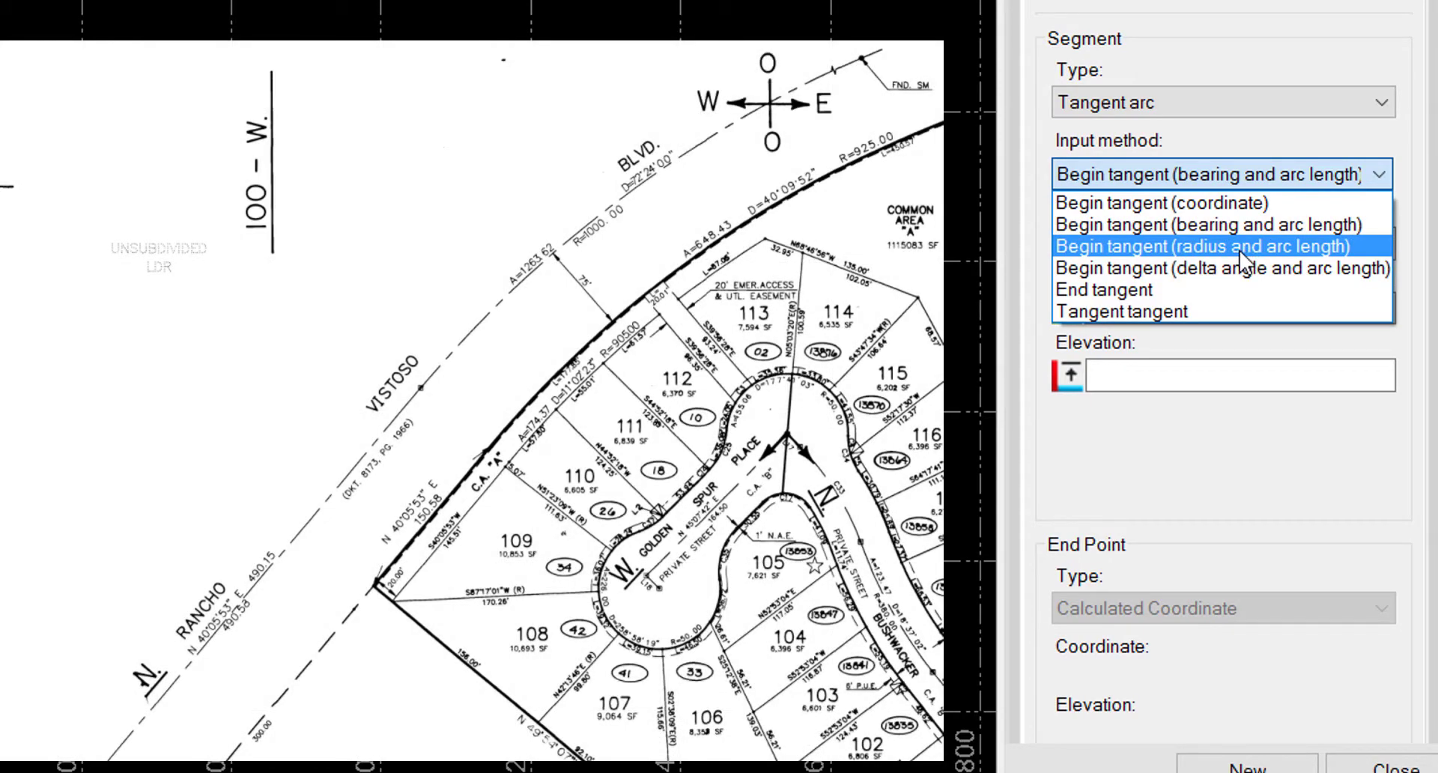
pyautogui.click(1240, 253)
# Enter radius 1000 and arc length 1263.62, curving right, and add the arc.
pyautogui.click(1181, 244)
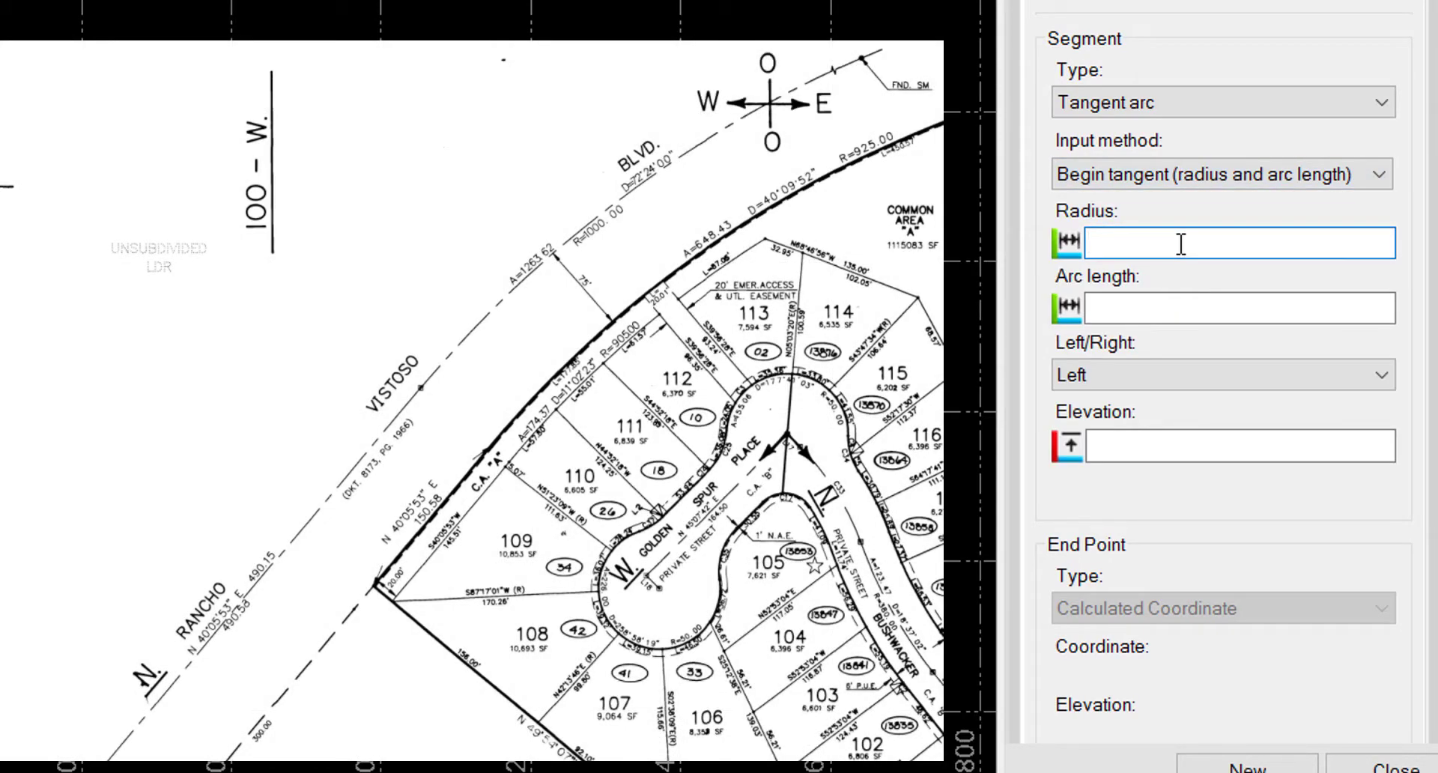
pyautogui.write('1000')
pyautogui.press('Tab')
pyautogui.write('12')
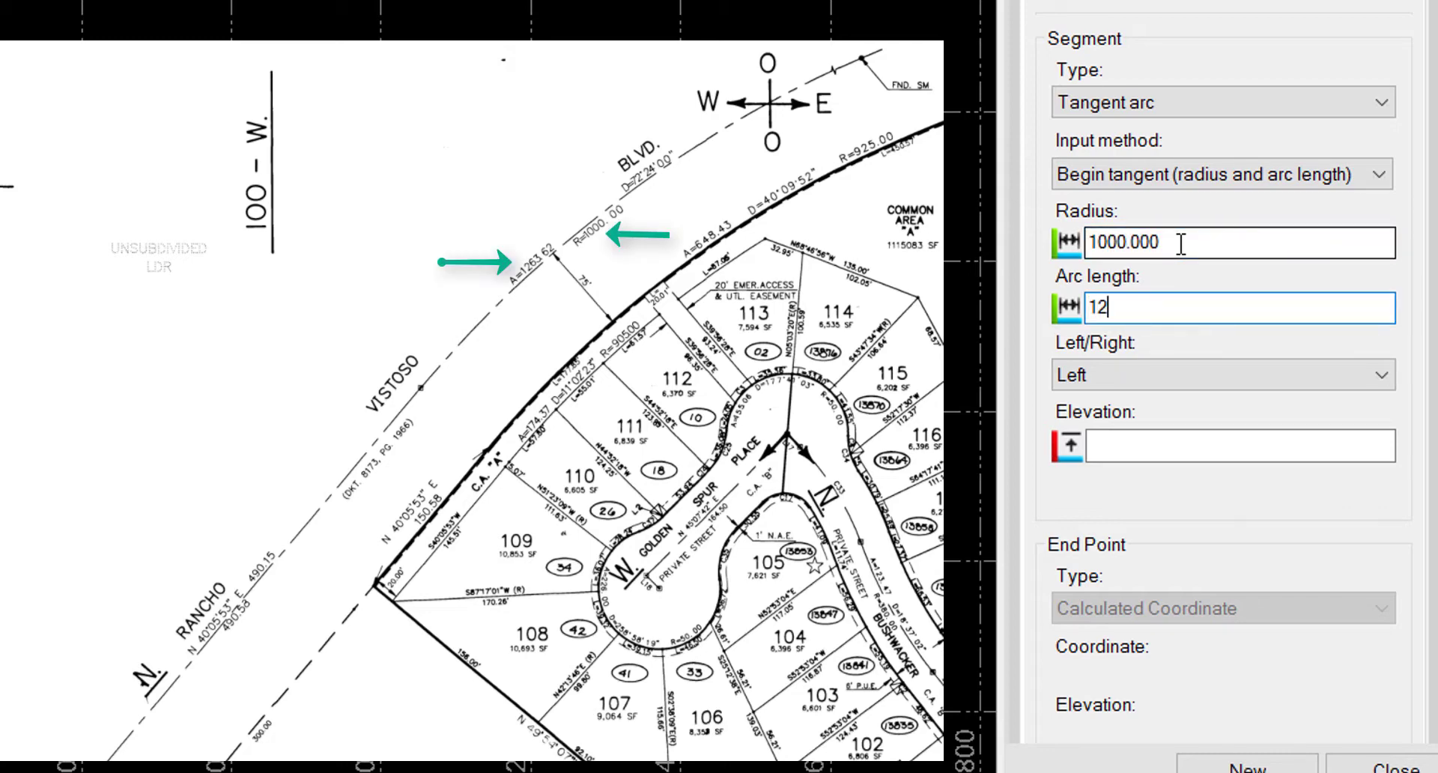
pyautogui.write('63.62')
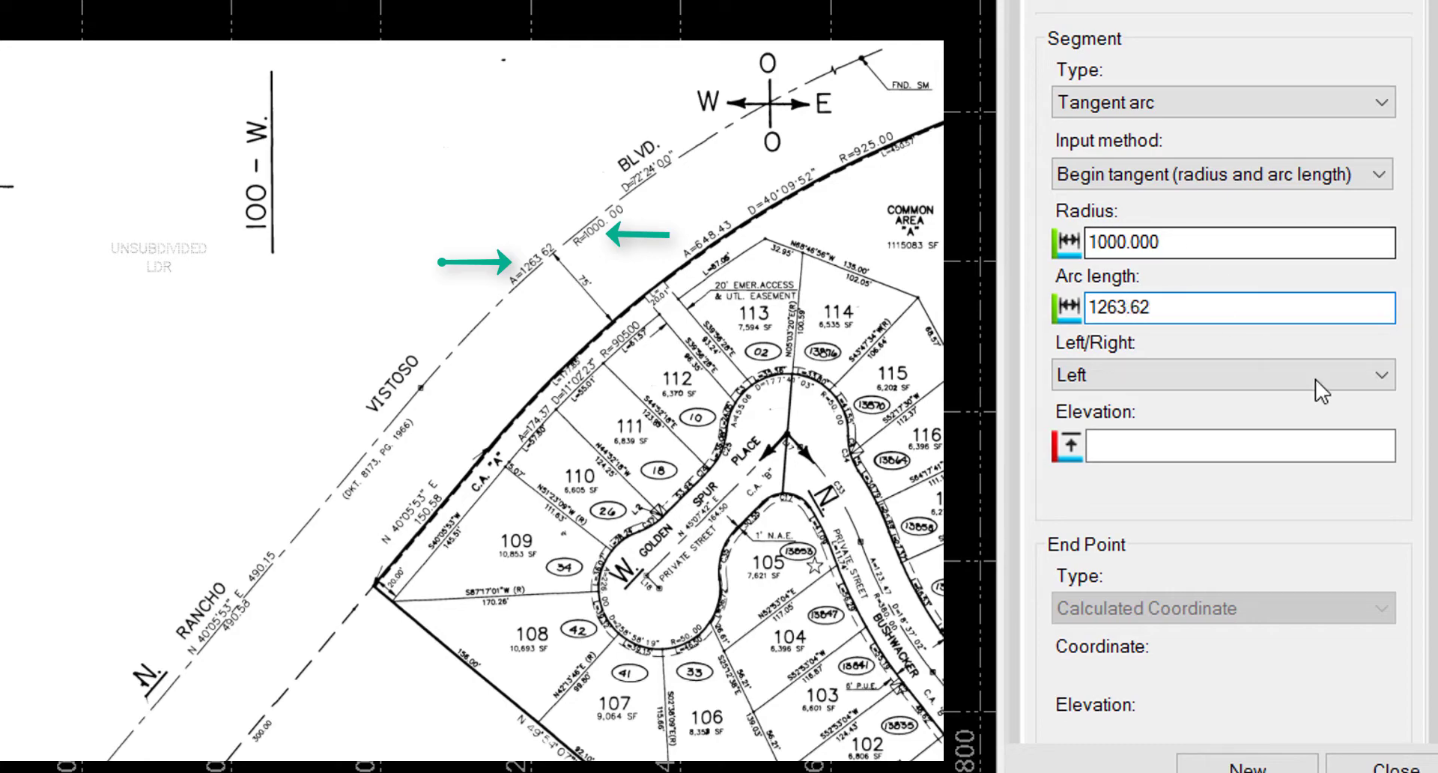
pyautogui.click(1386, 378)
pyautogui.click(1249, 420)
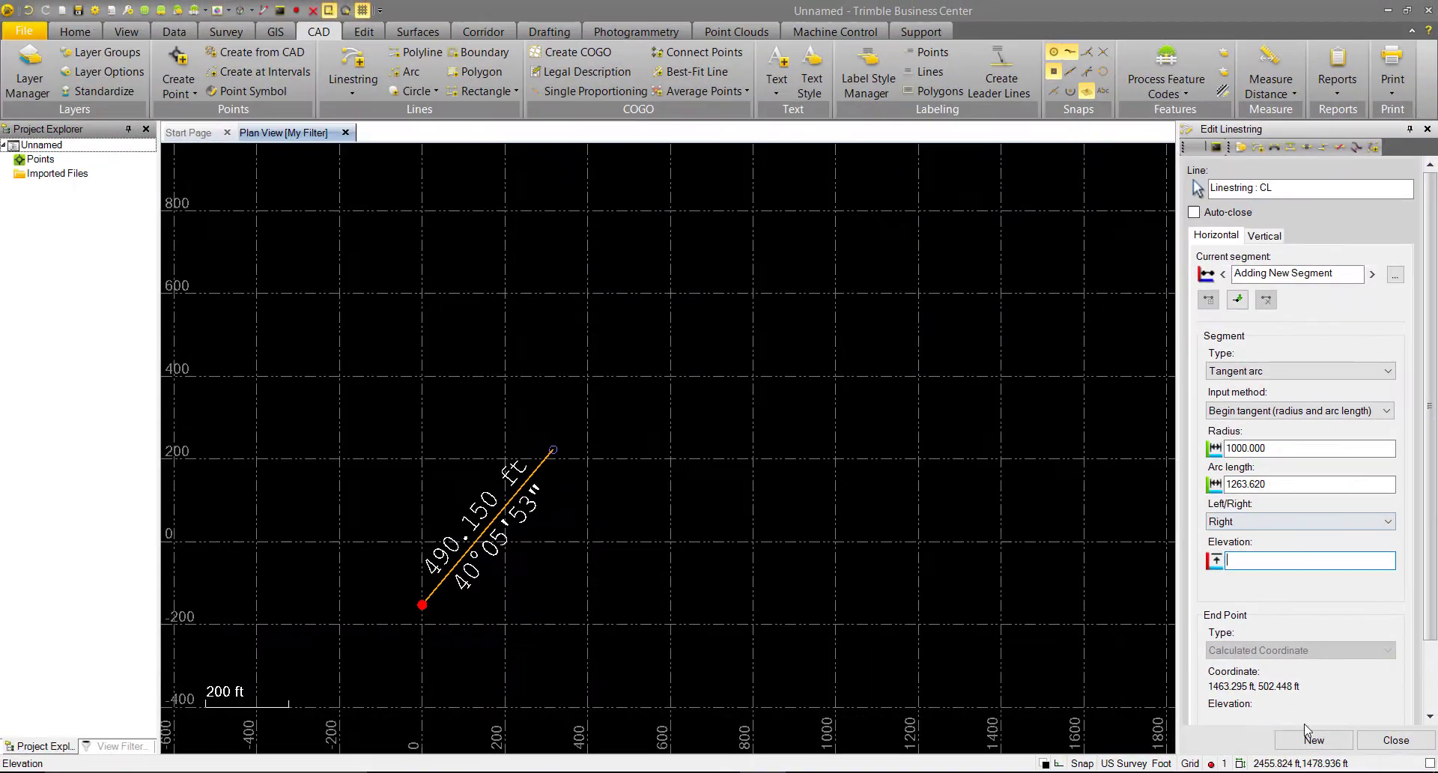
pyautogui.press('Return')
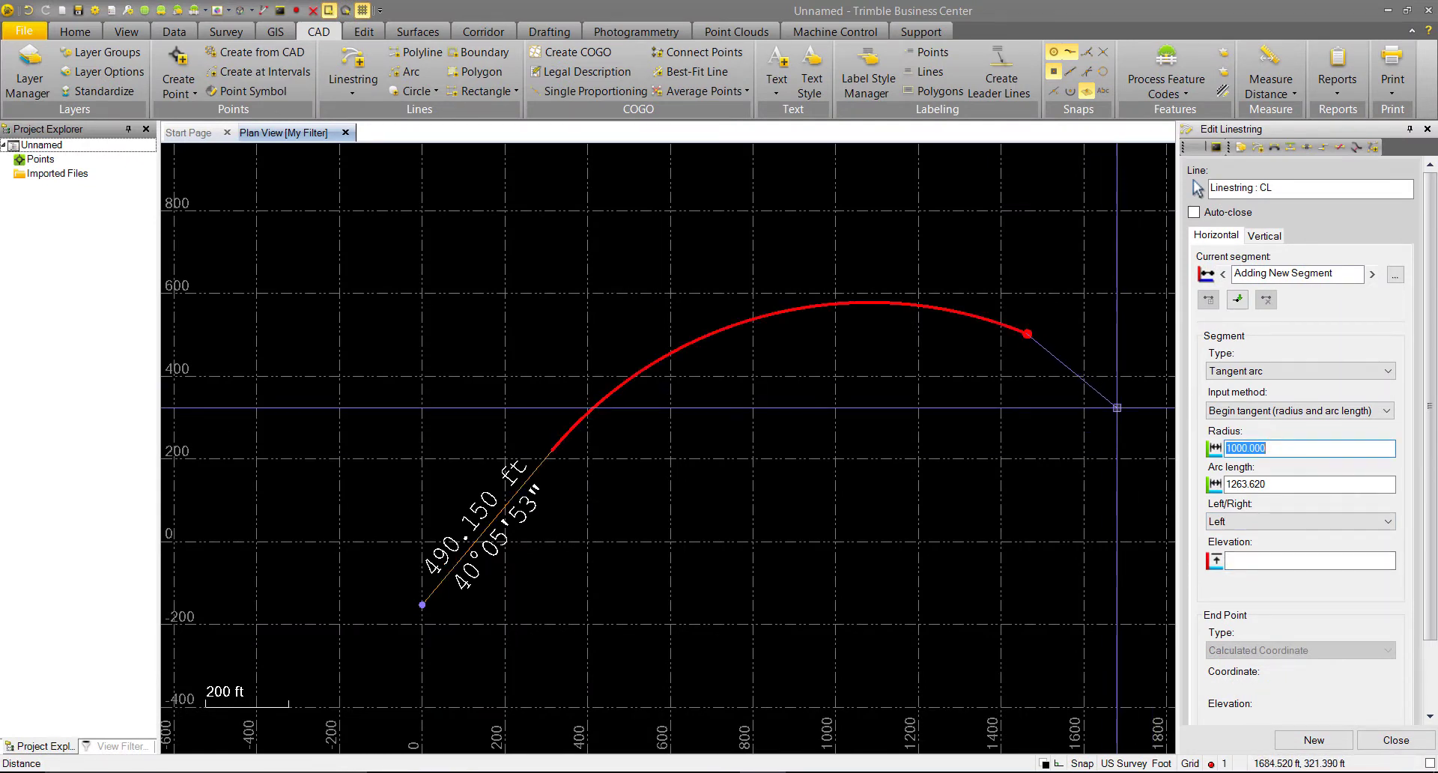
# Discard the pending arc and append a tangent arc defined by delta angle and arc length.
pyautogui.press('Escape')
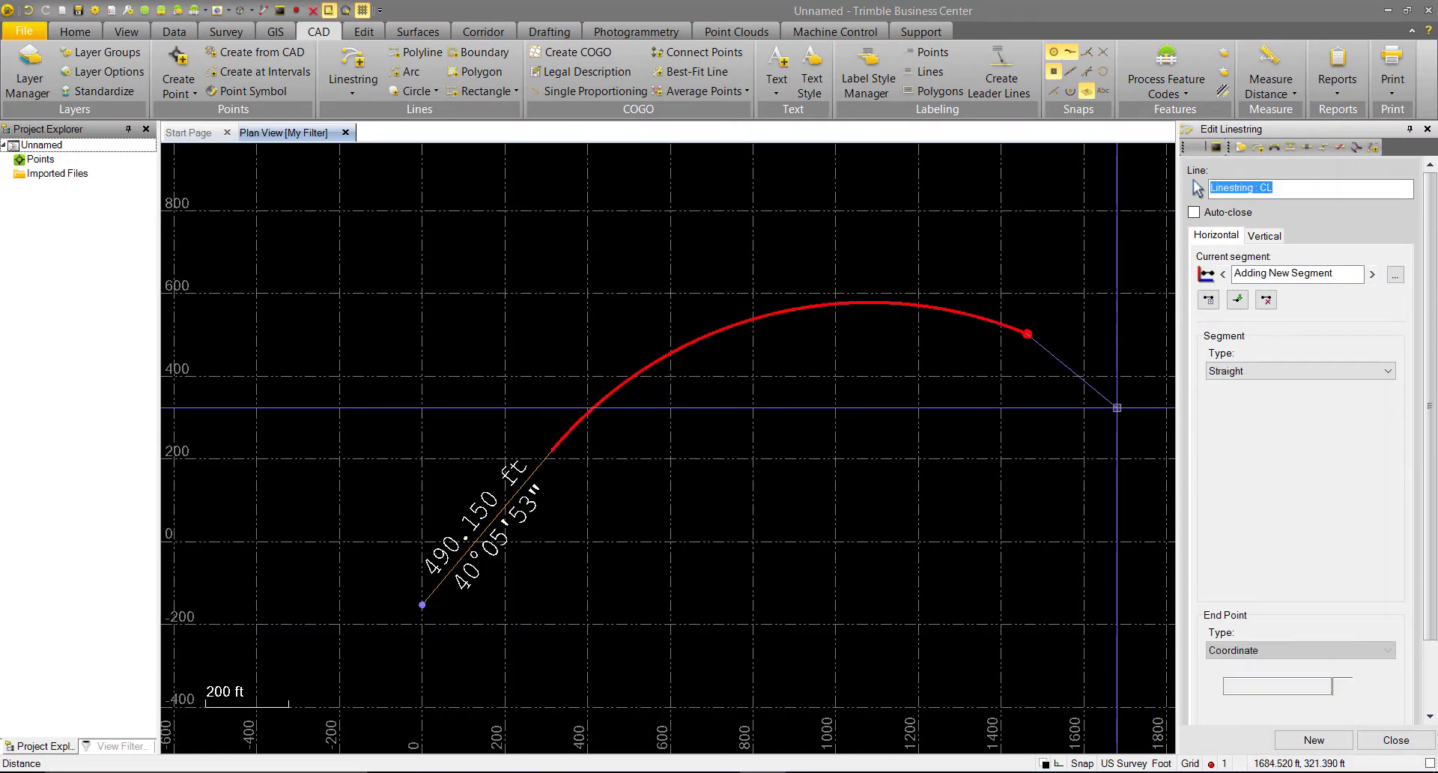
pyautogui.click(1239, 301)
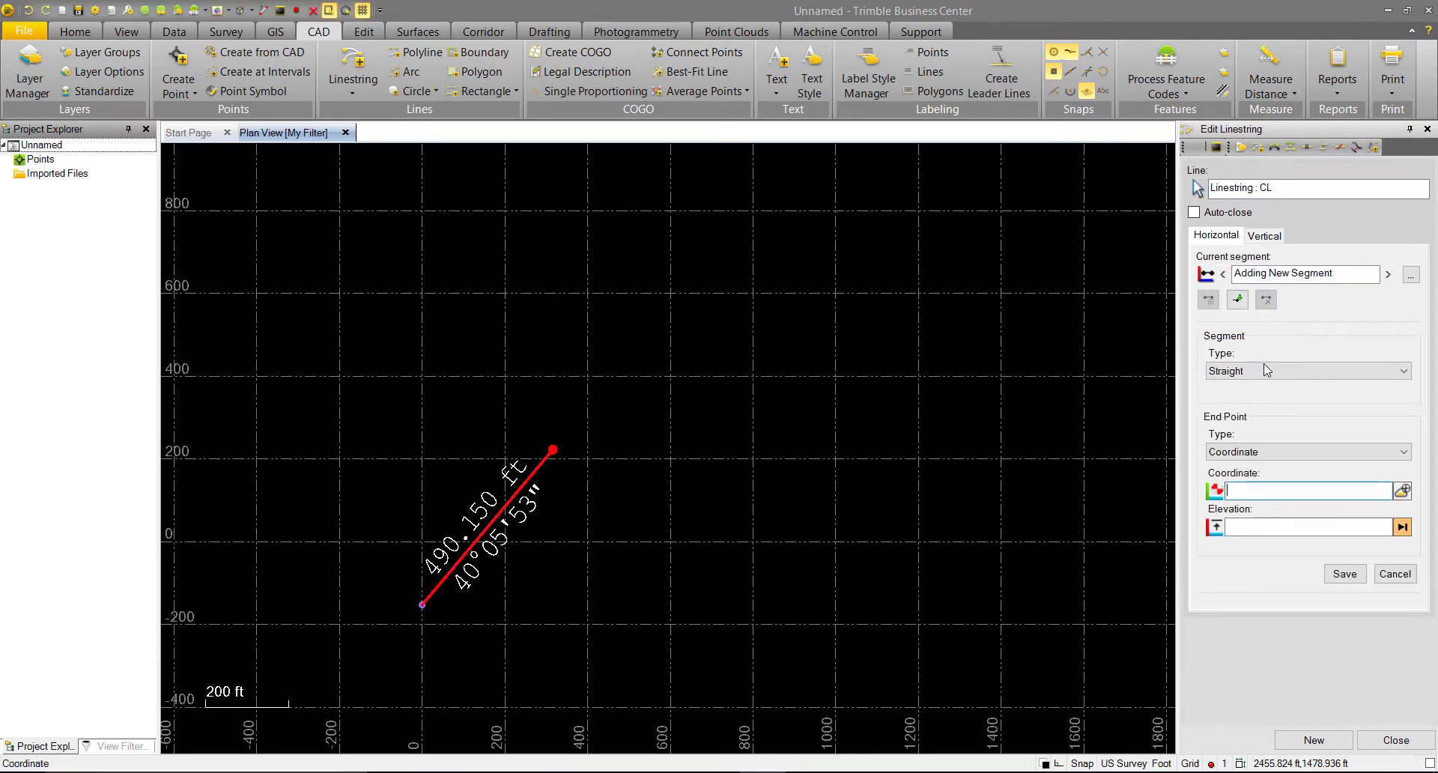
pyautogui.click(1307, 371)
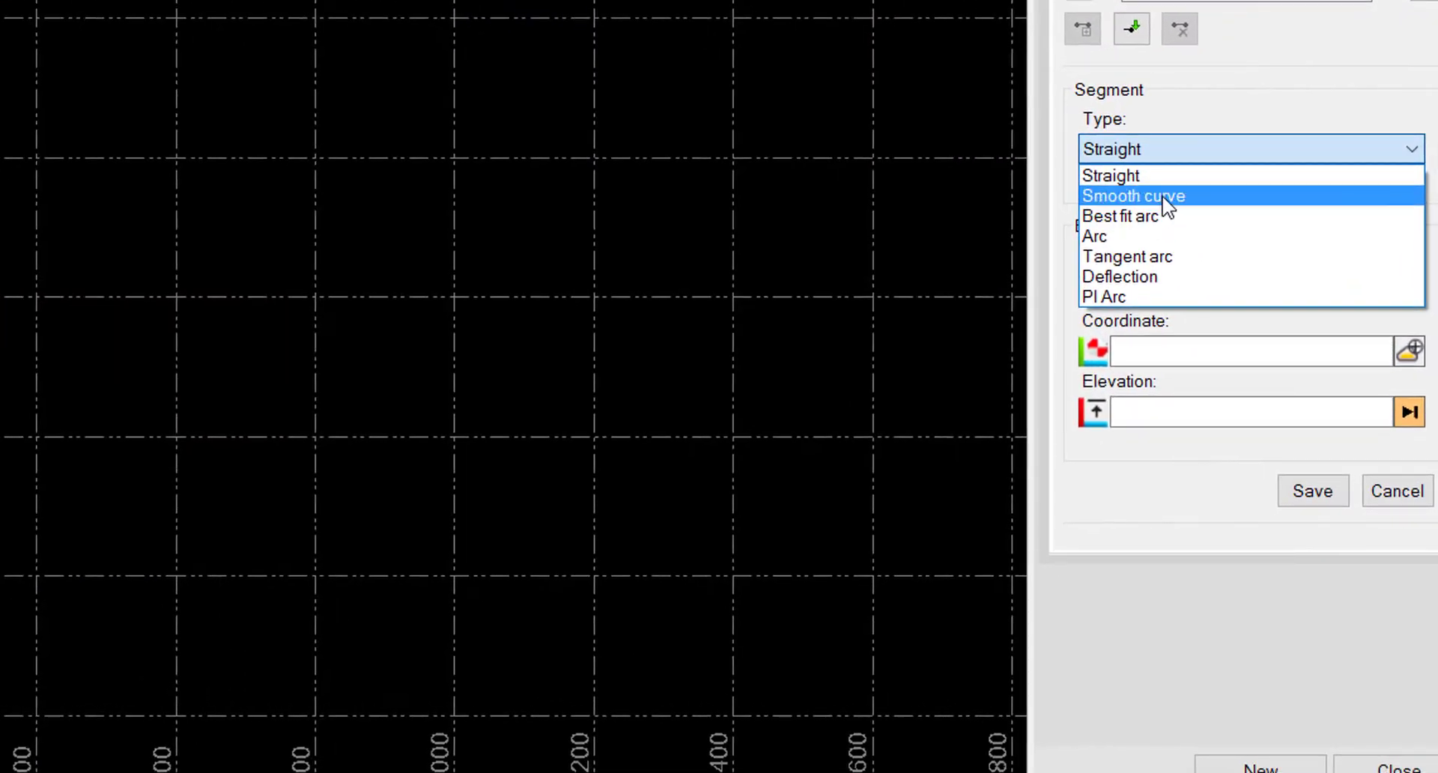
pyautogui.click(1146, 257)
pyautogui.click(1381, 224)
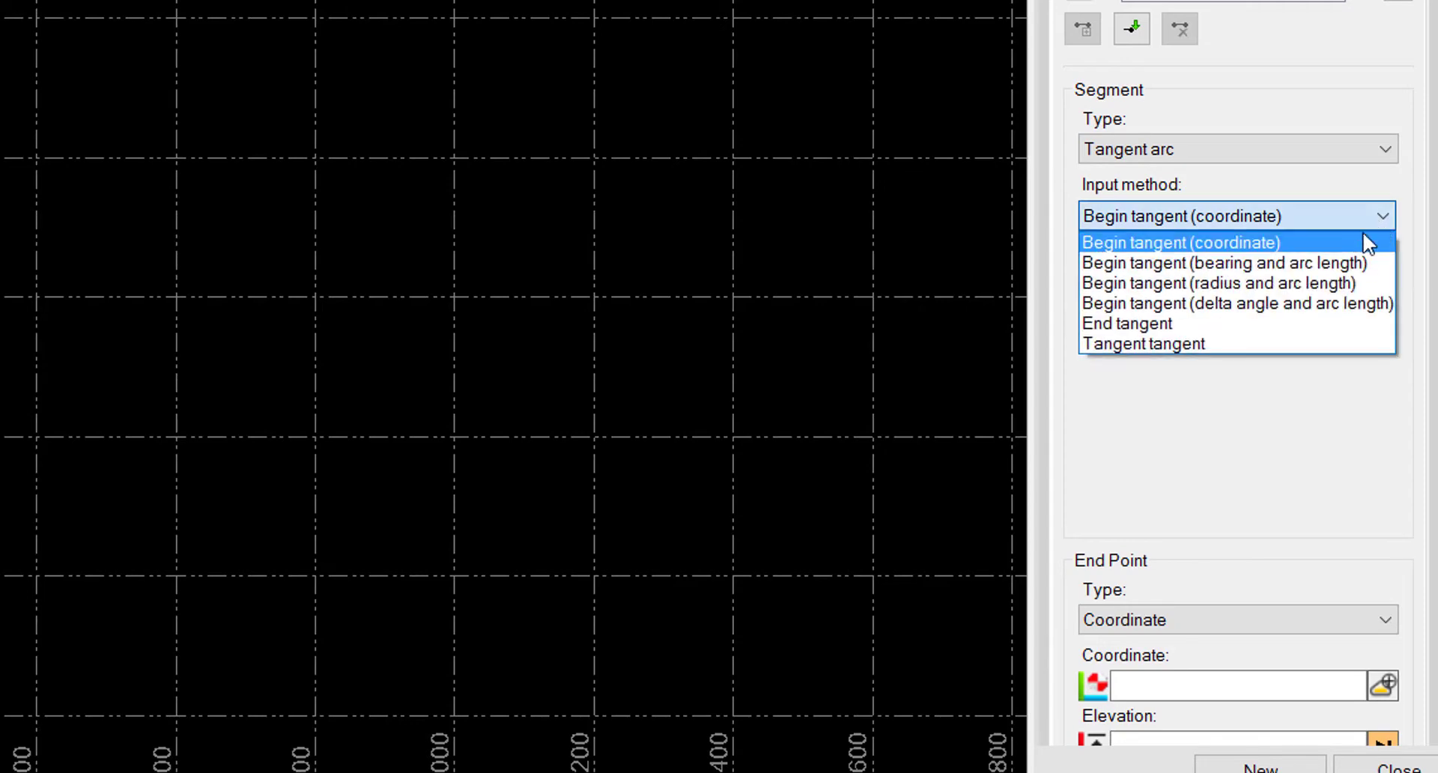
pyautogui.click(1304, 304)
# Enter delta angle 72°24'00" and arc length 1263.62, turning right, and add the arc.
pyautogui.click(1218, 283)
pyautogui.write('72')
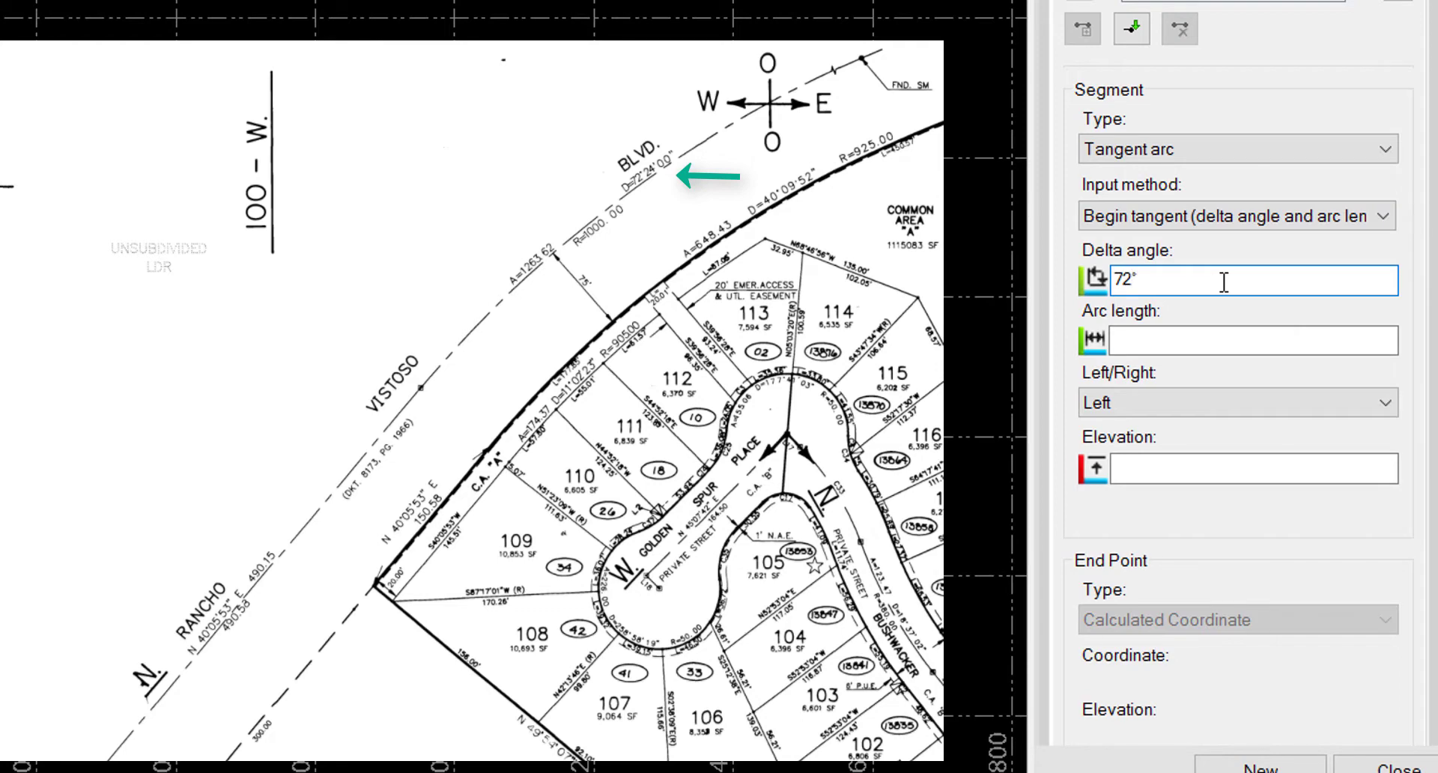
pyautogui.write("°24'00")
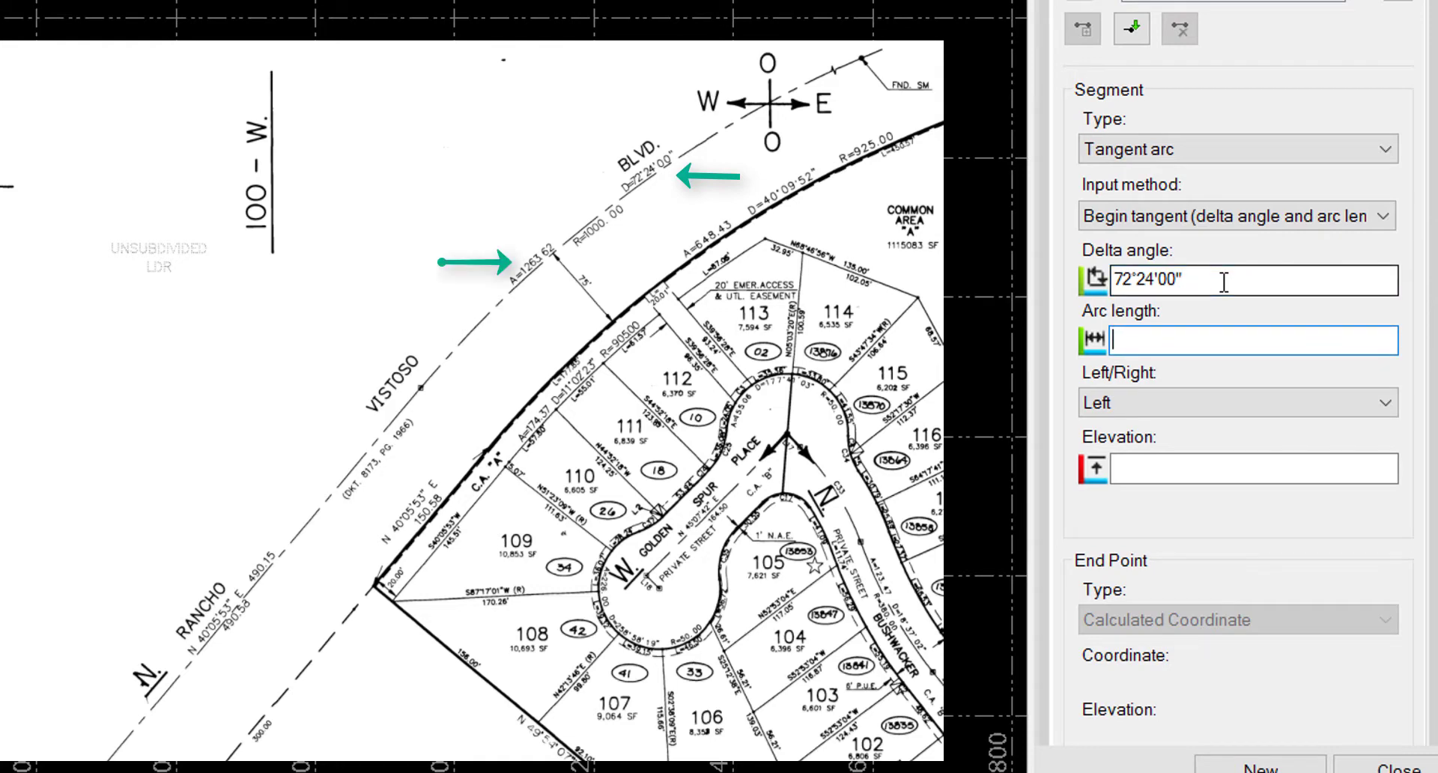
pyautogui.write('1263.62')
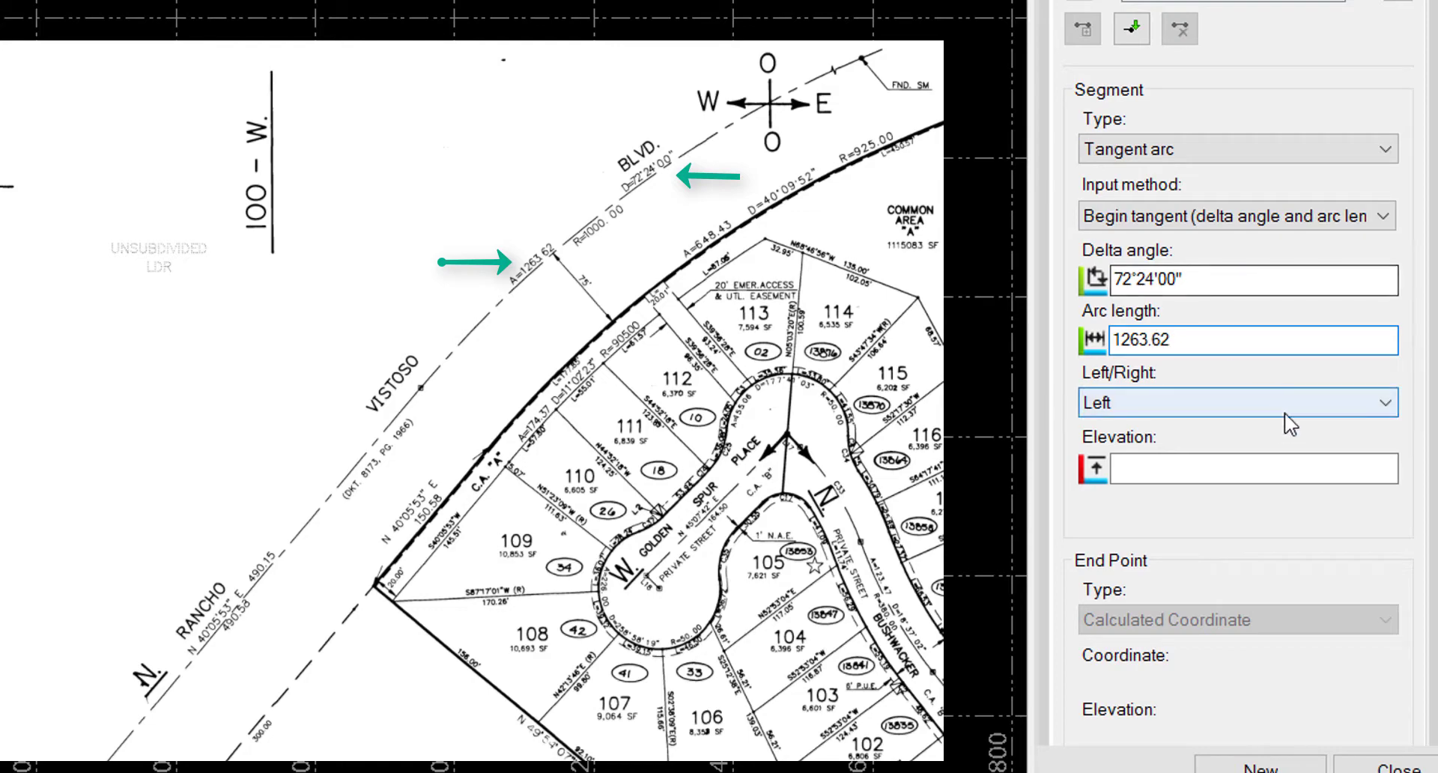
pyautogui.press('Tab')
pyautogui.click(1391, 411)
pyautogui.click(1283, 449)
pyautogui.press('Return')
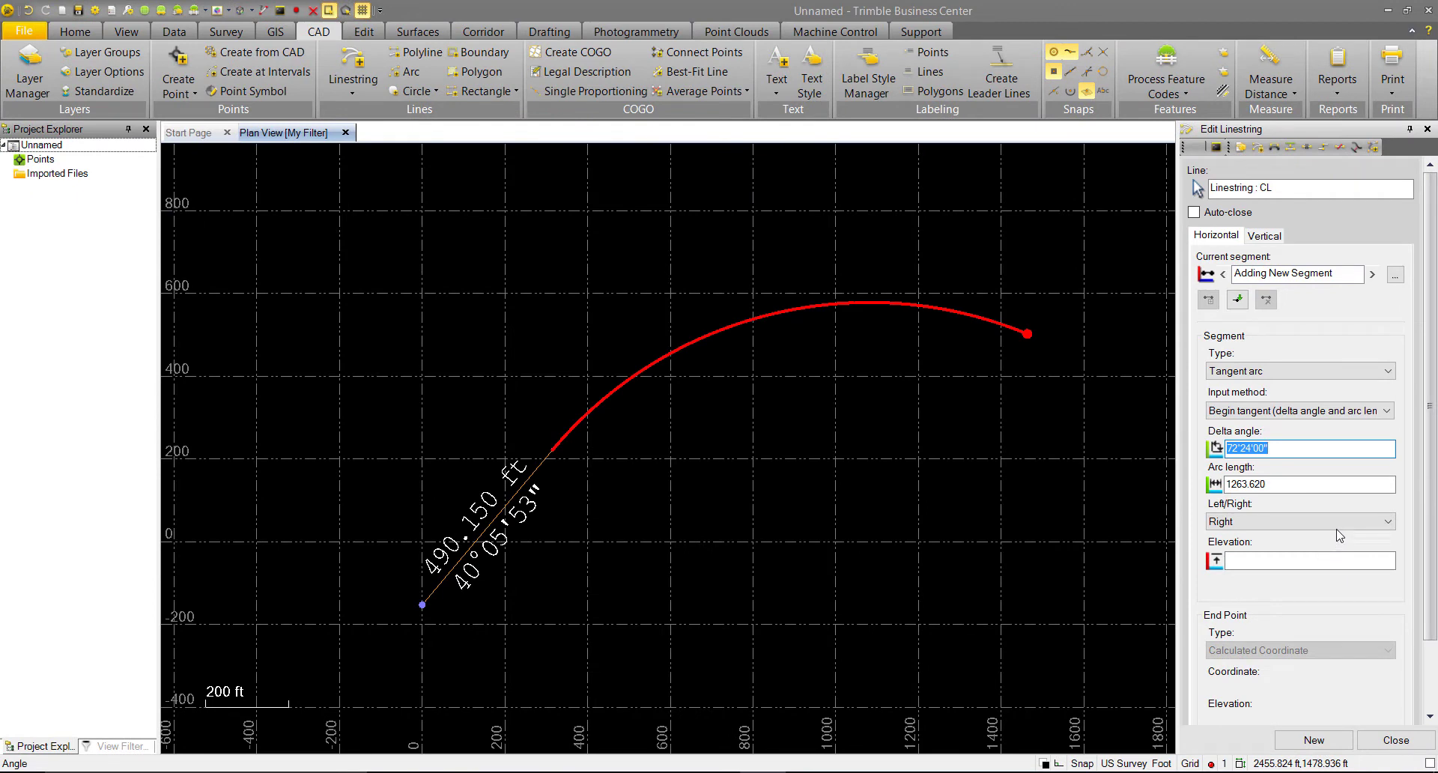
# Open the list of arc input methods in the linestring editor.
pyautogui.click(1387, 412)
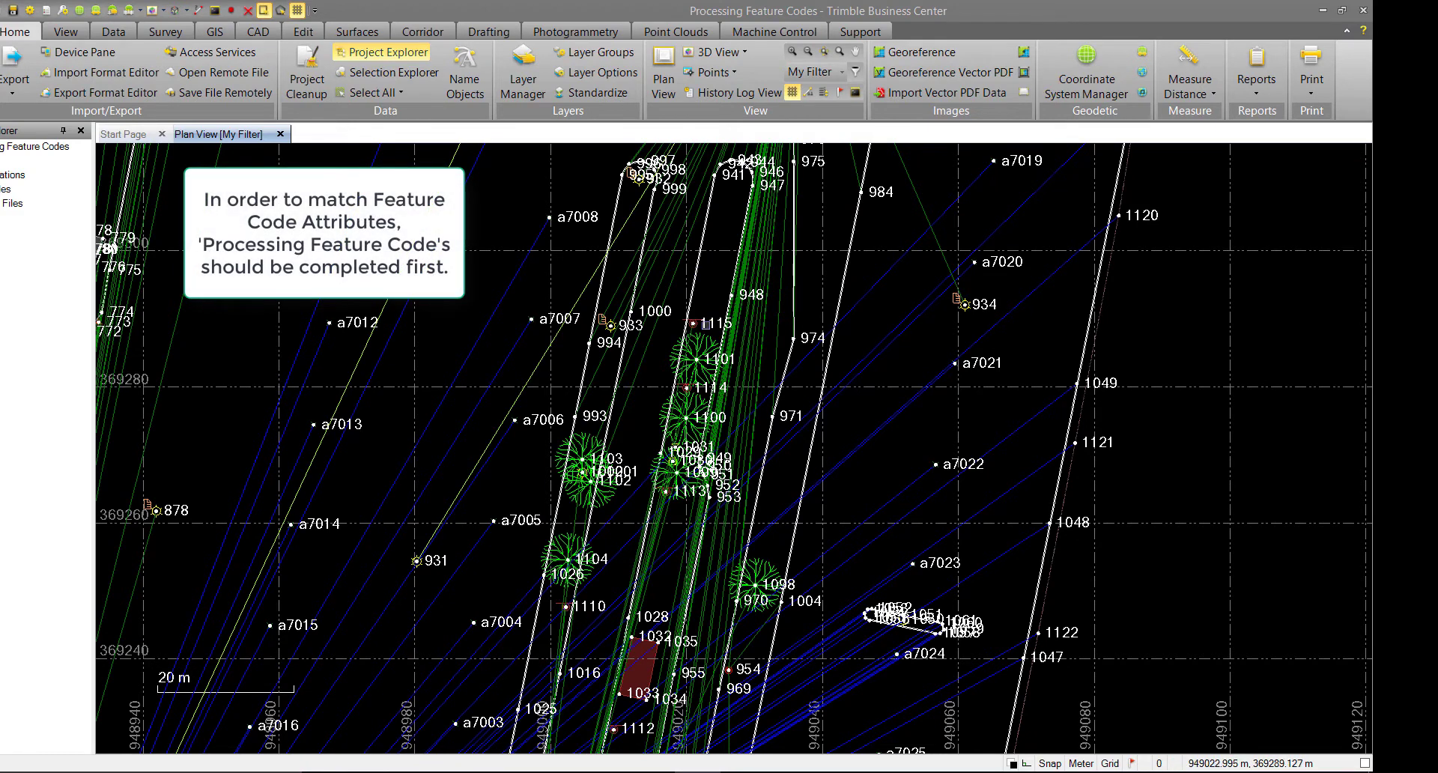
# Show tree point 1101's properties: BroadleafTree with Trunk 0.33, Spread 8, Type Elm.
pyautogui.click(717, 359)
pyautogui.rightClick(720, 360)
pyautogui.click(765, 636)
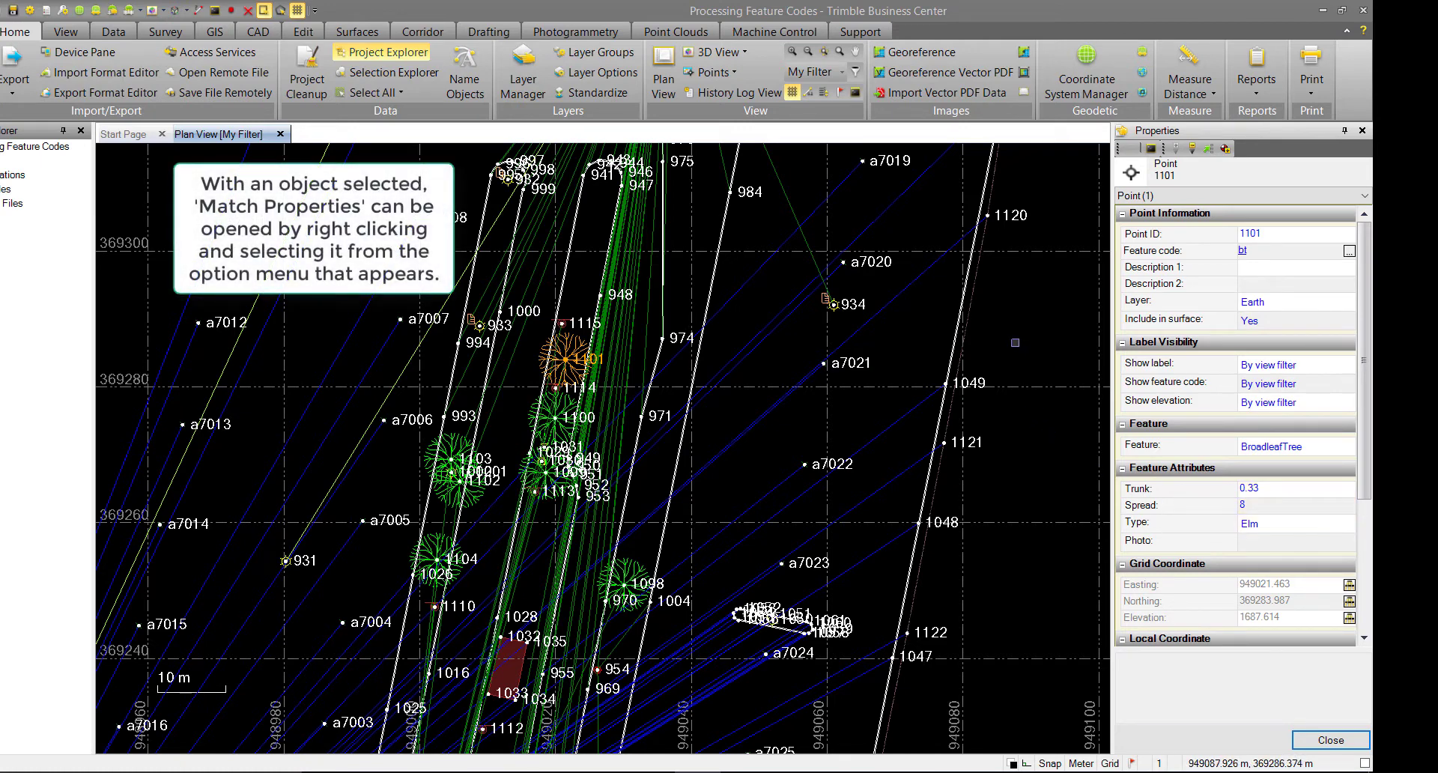
pyautogui.rightClick(1015, 342)
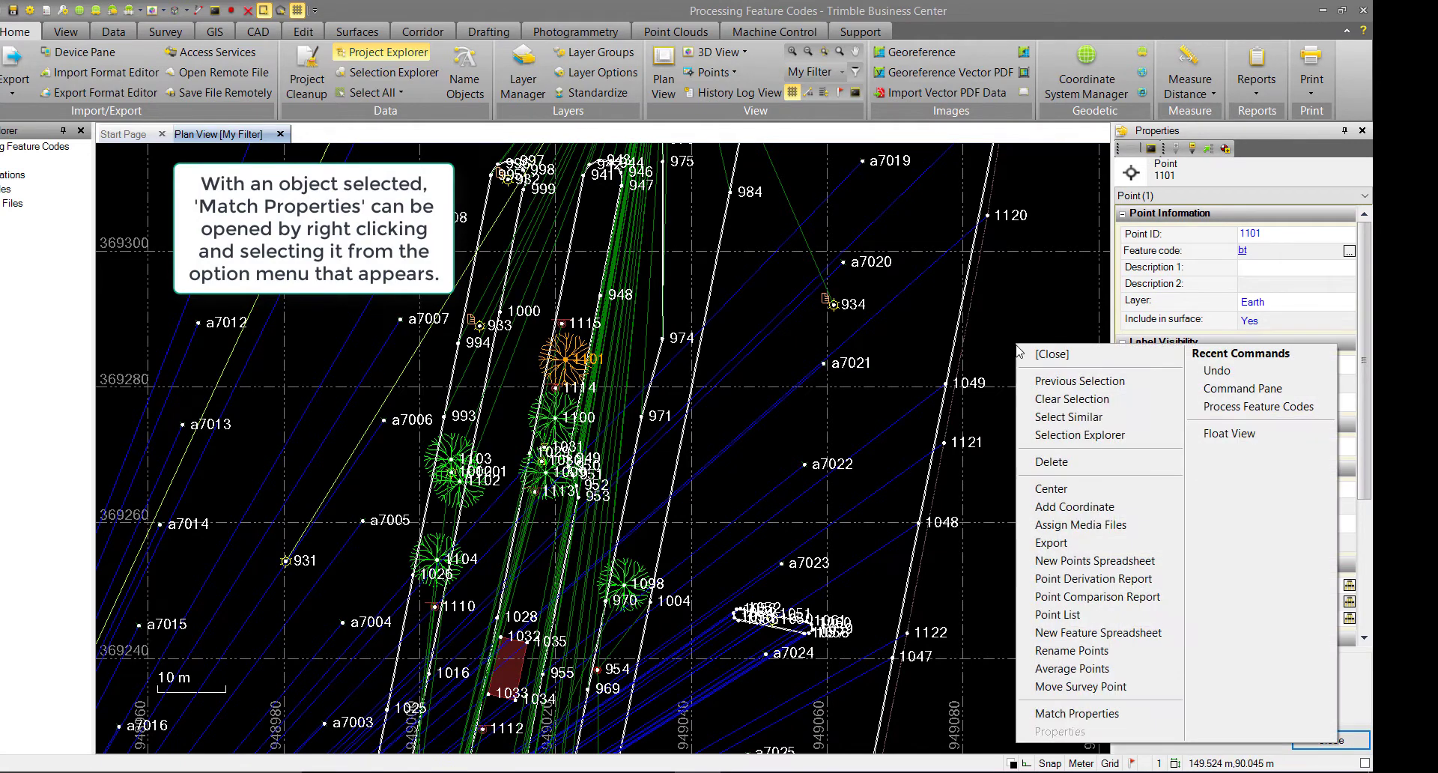
# Copy point 1101's properties onto point 933 with Match Properties, then close the panel.
pyautogui.click(1043, 714)
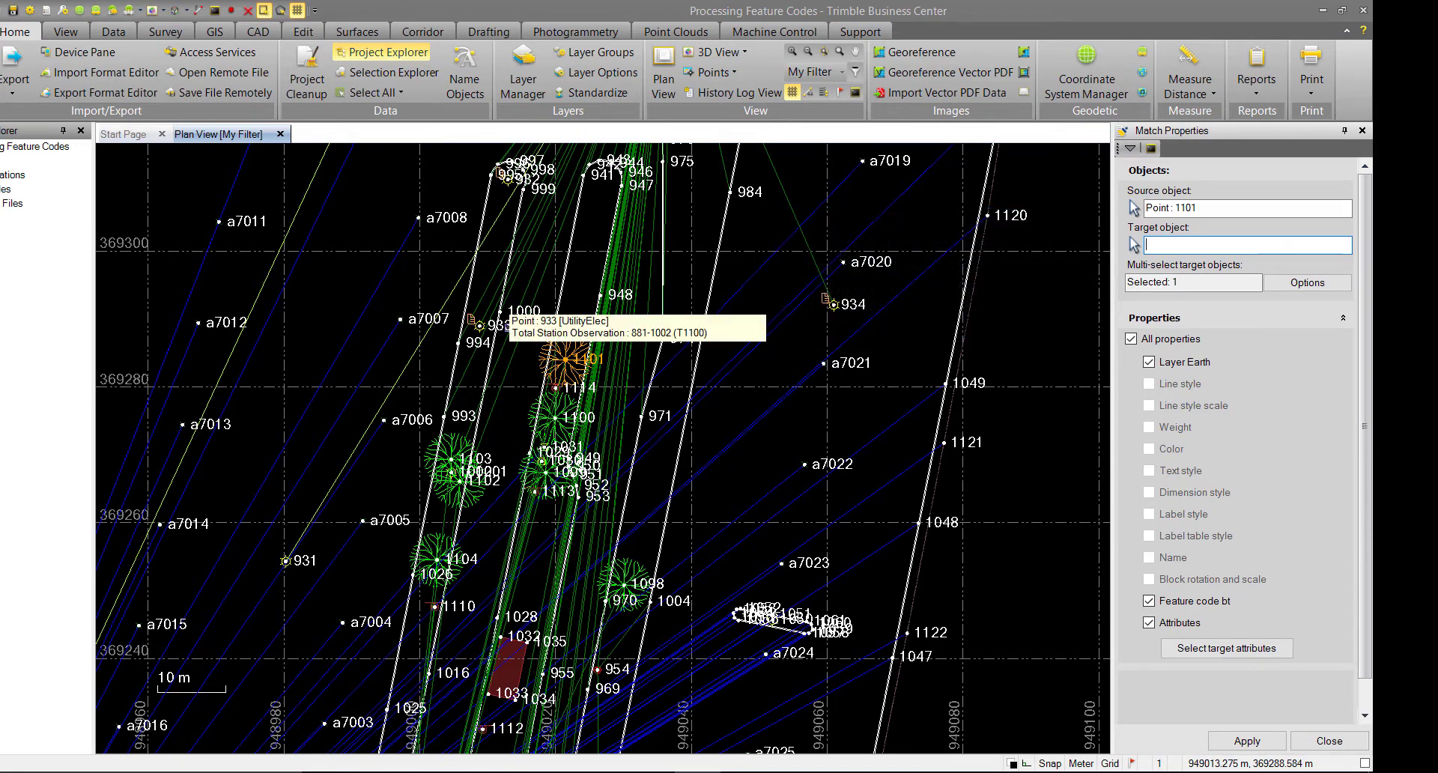
pyautogui.click(546, 321)
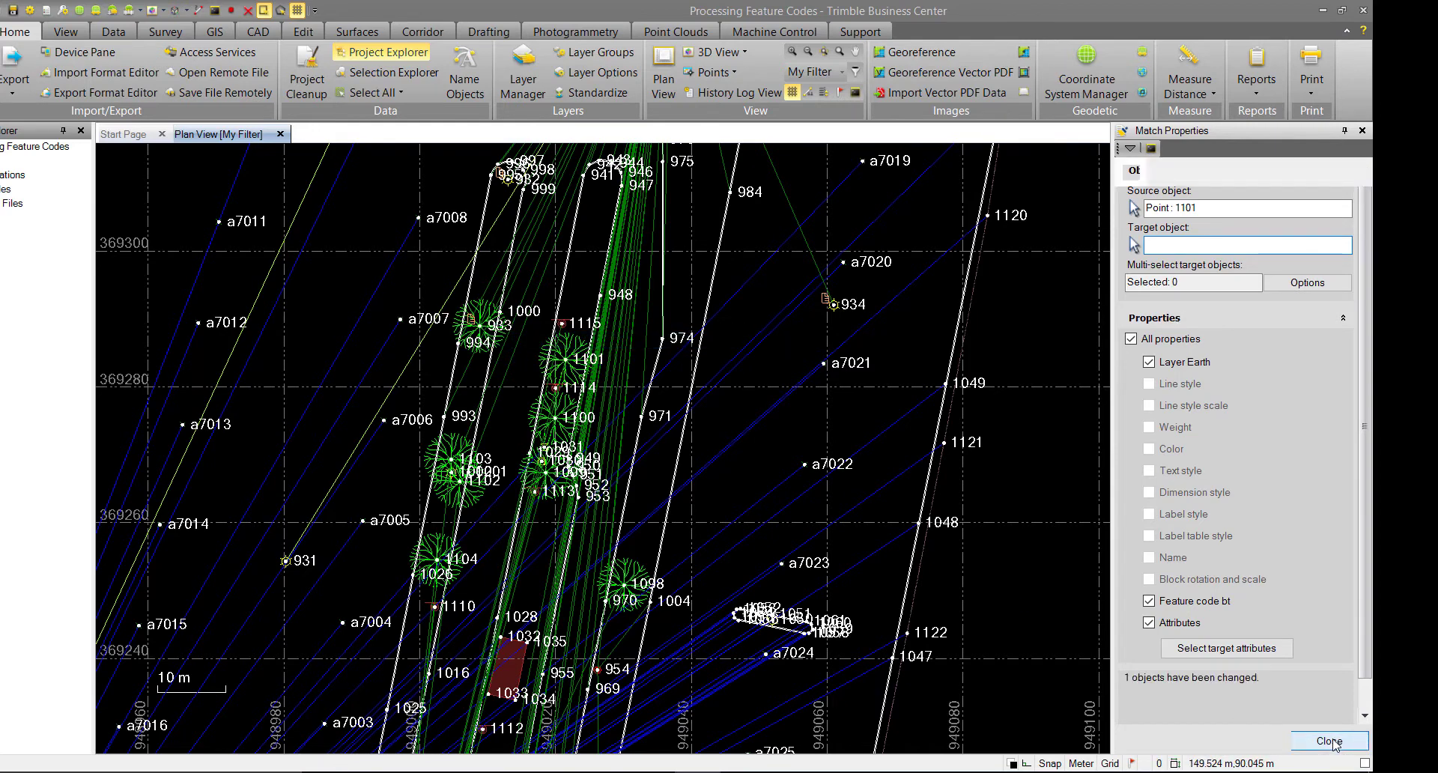
pyautogui.click(1330, 741)
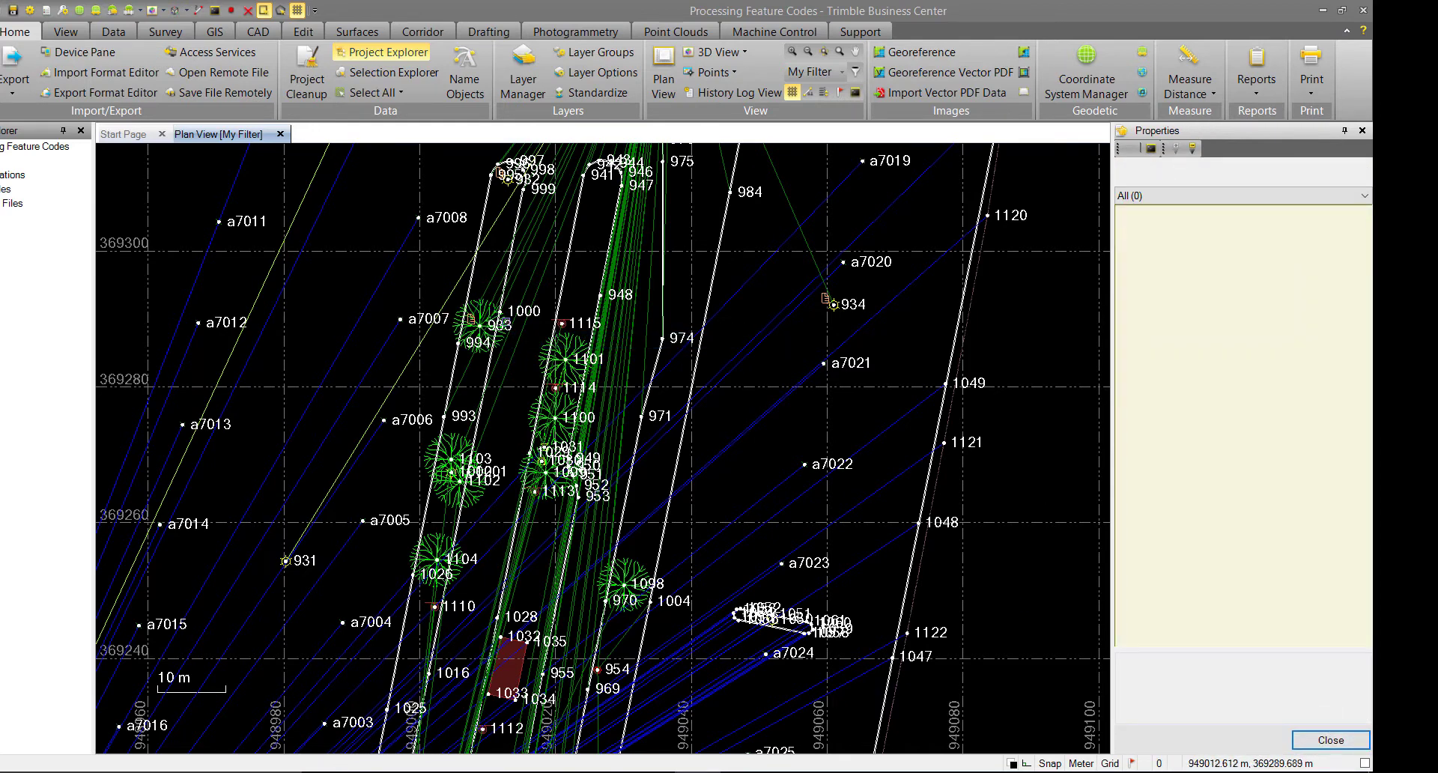
# Select point 933 to check its copied BroadleafTree attributes: Trunk 0.33, Spread 8, Type Elm.
pyautogui.click(506, 325)
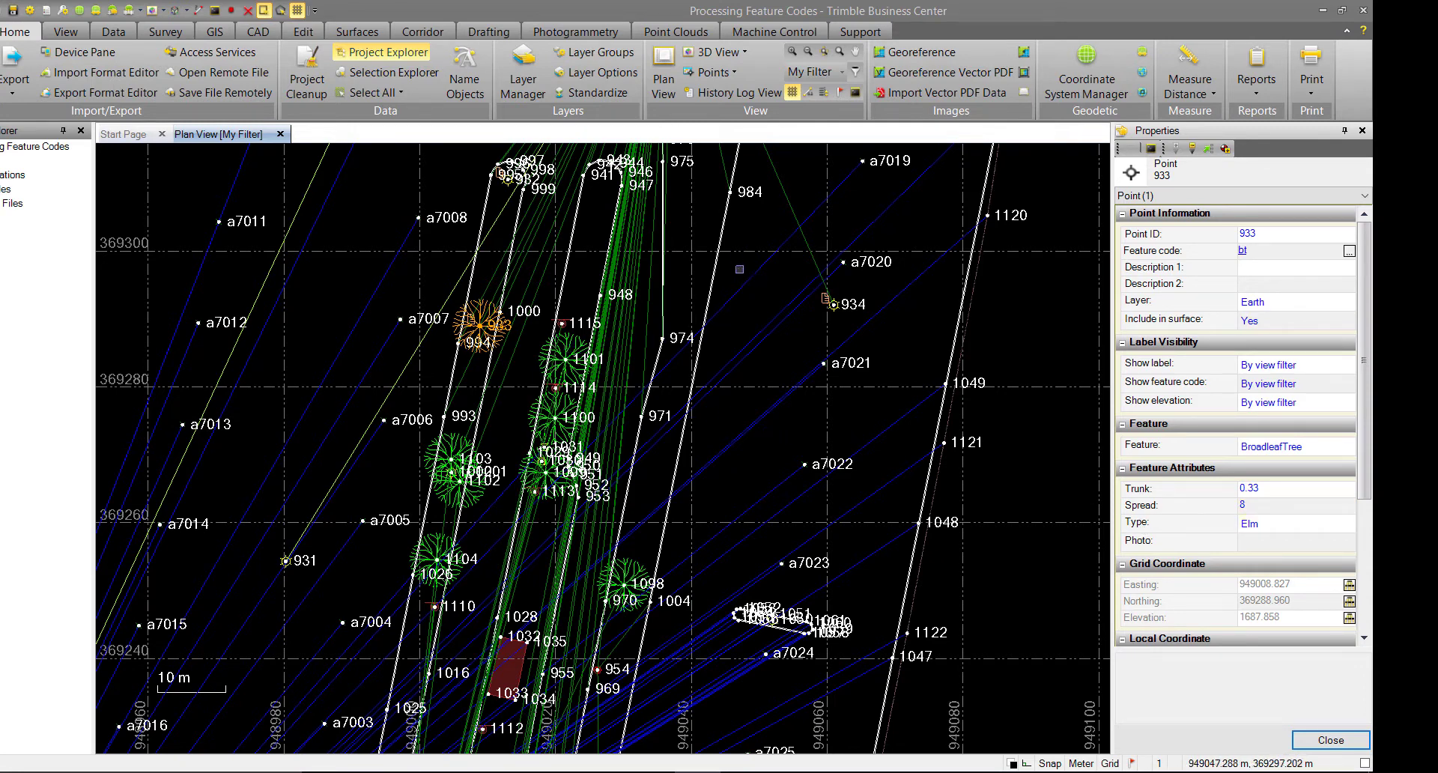
# Undo the match and start Match Properties again from tree point 1101.
pyautogui.press('Escape')
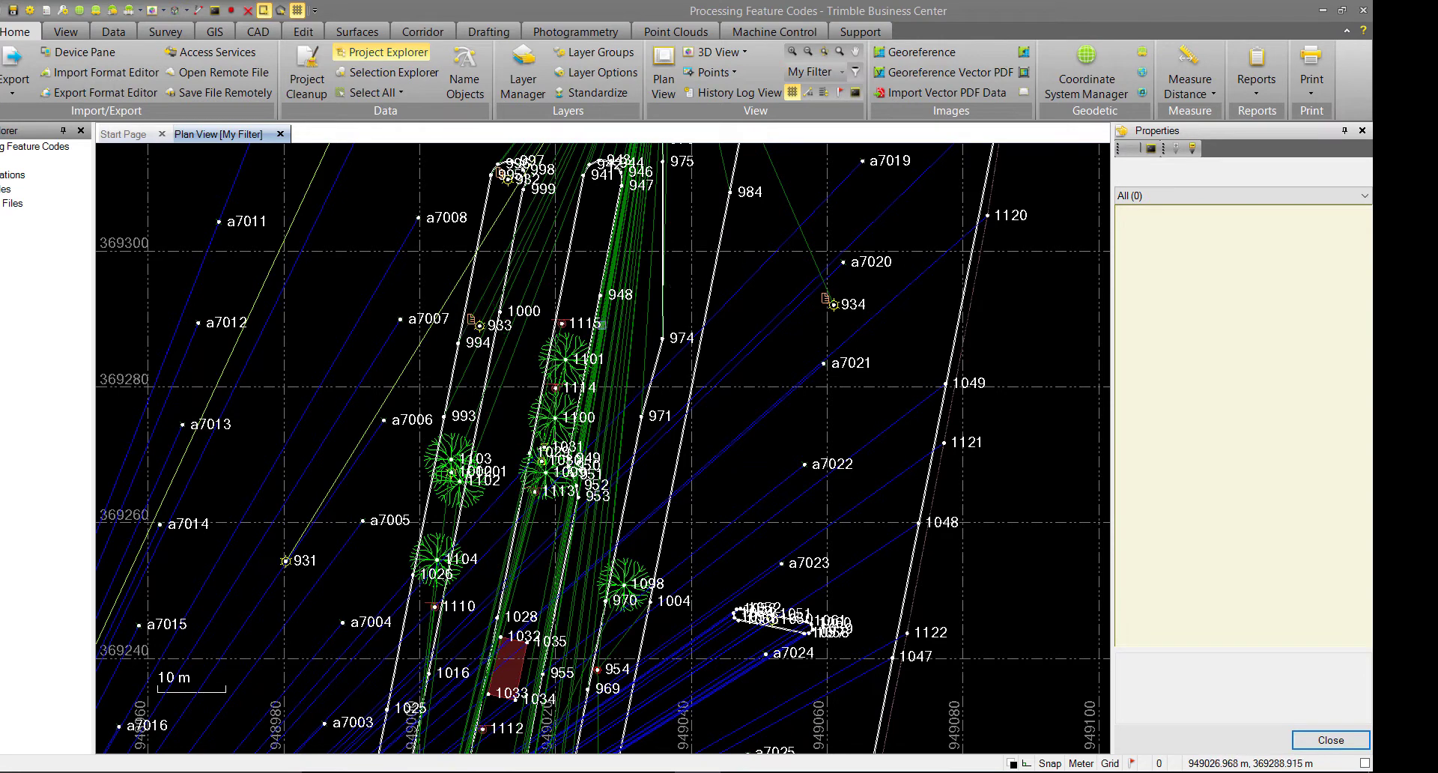
pyautogui.click(580, 341)
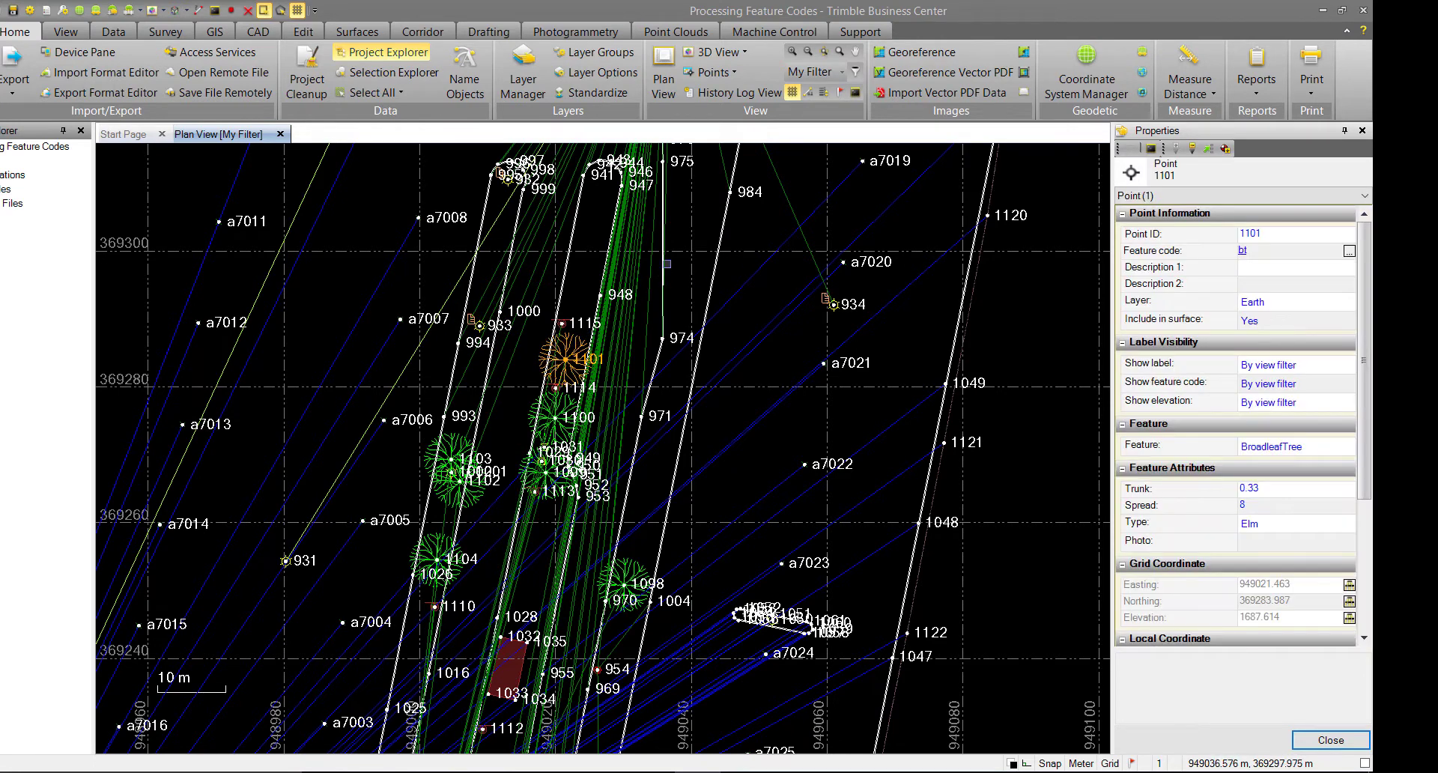
pyautogui.rightClick(697, 249)
pyautogui.click(731, 624)
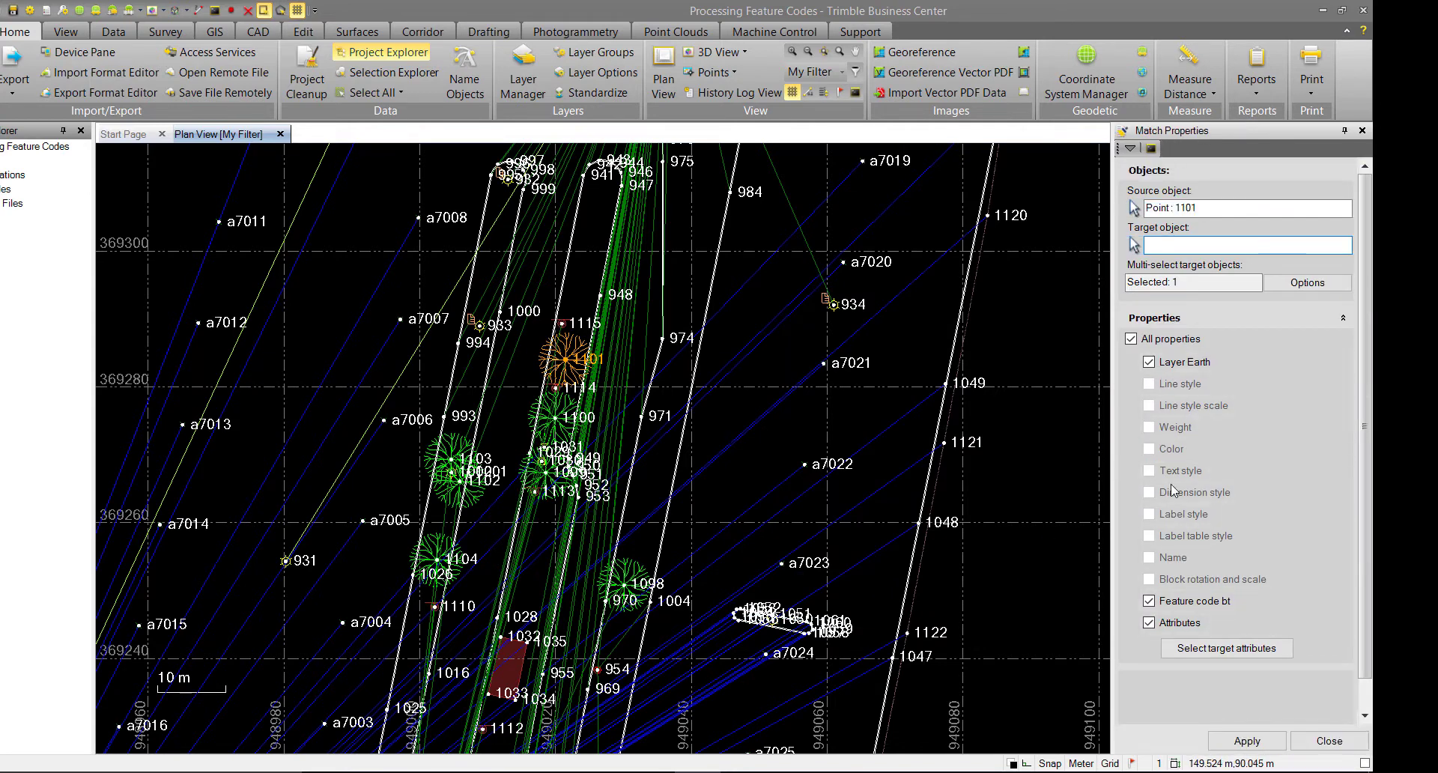
# Exclude the Type attribute, apply the match to point 933, and close the panel.
pyautogui.click(1209, 649)
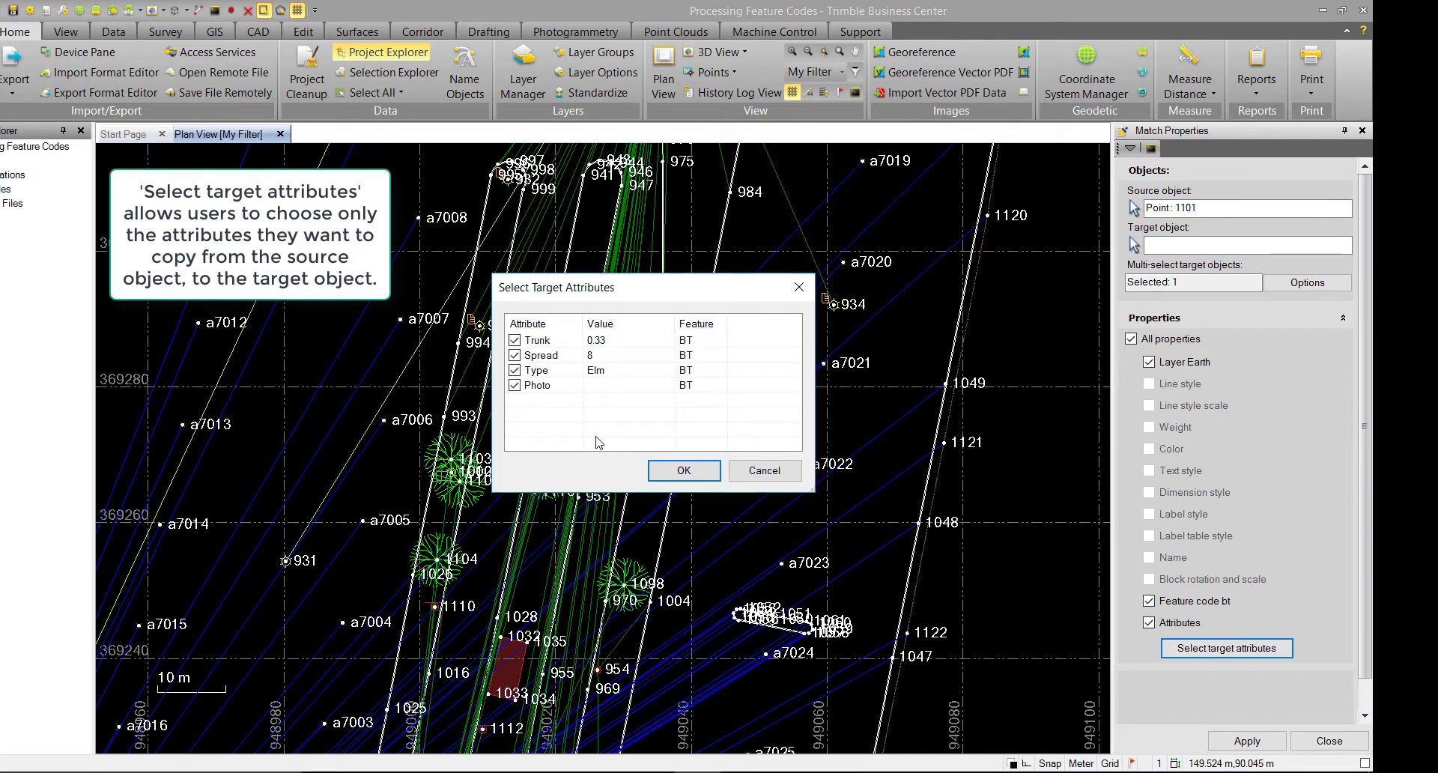
pyautogui.click(514, 370)
pyautogui.click(663, 471)
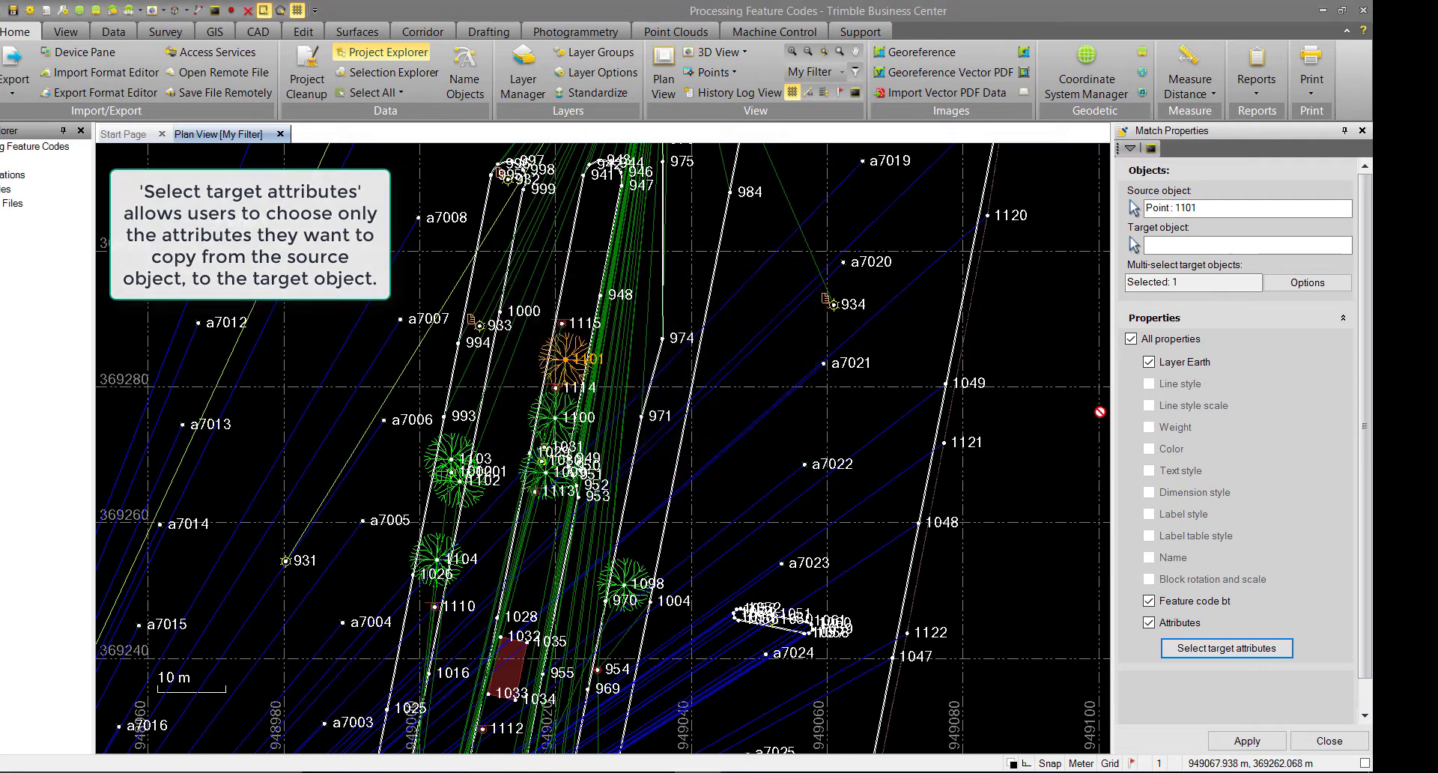
pyautogui.click(1151, 248)
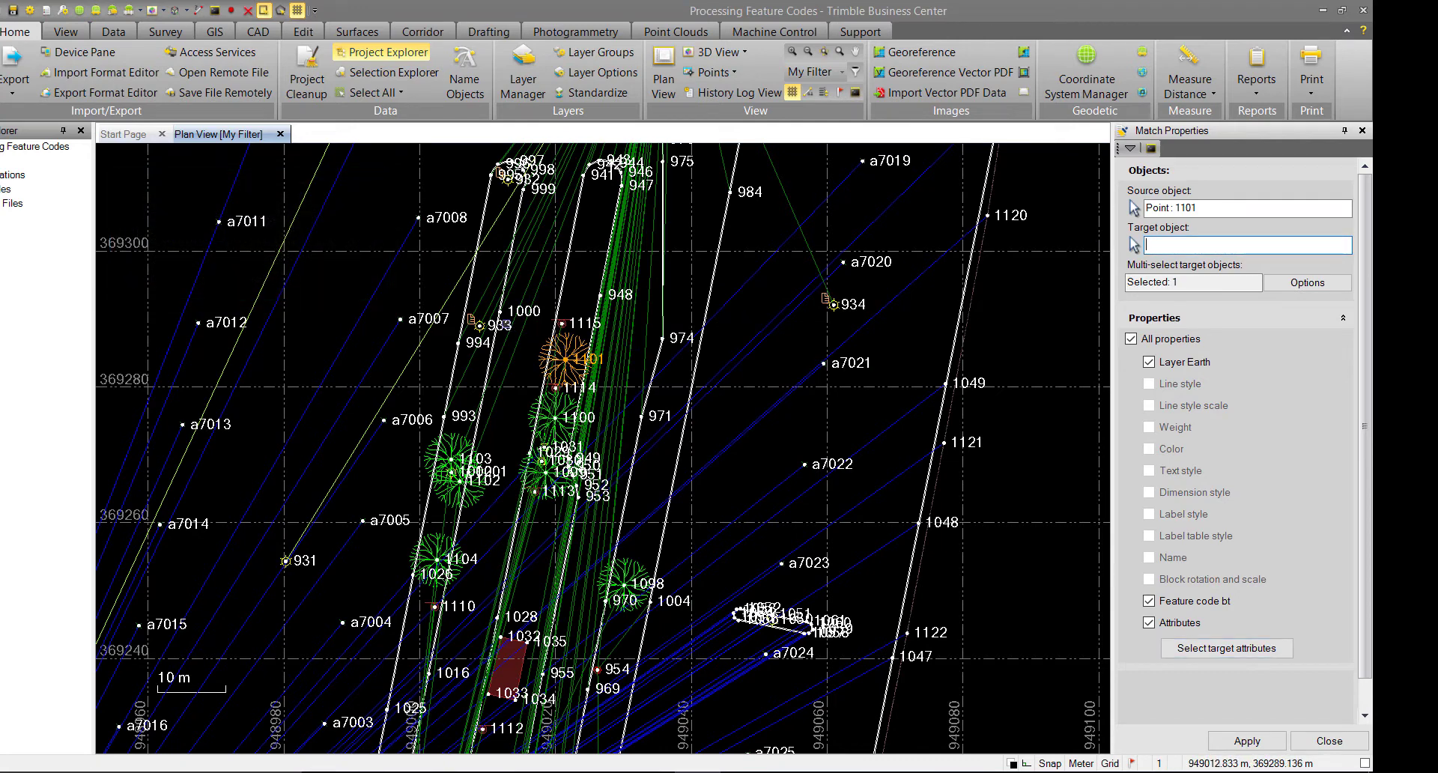
pyautogui.click(501, 325)
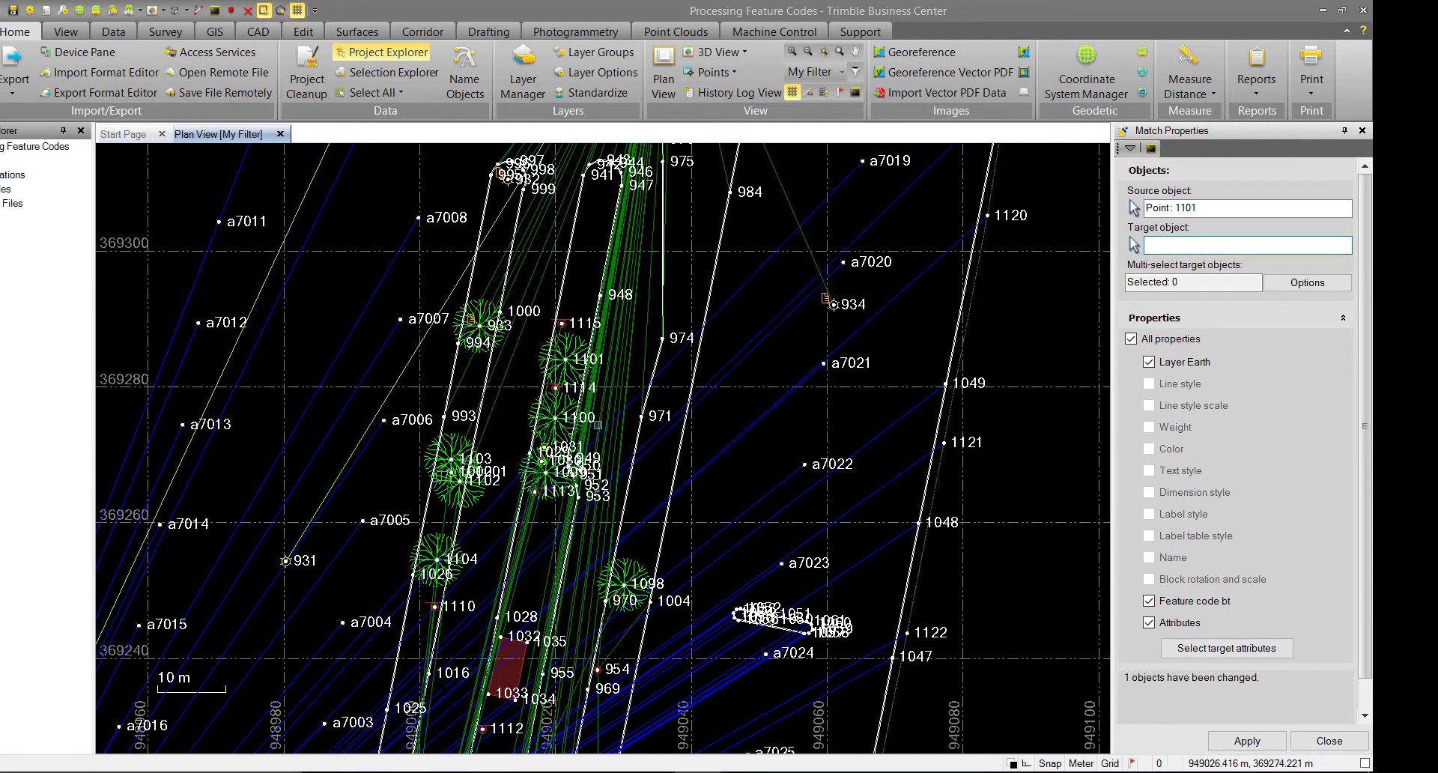
pyautogui.click(1321, 741)
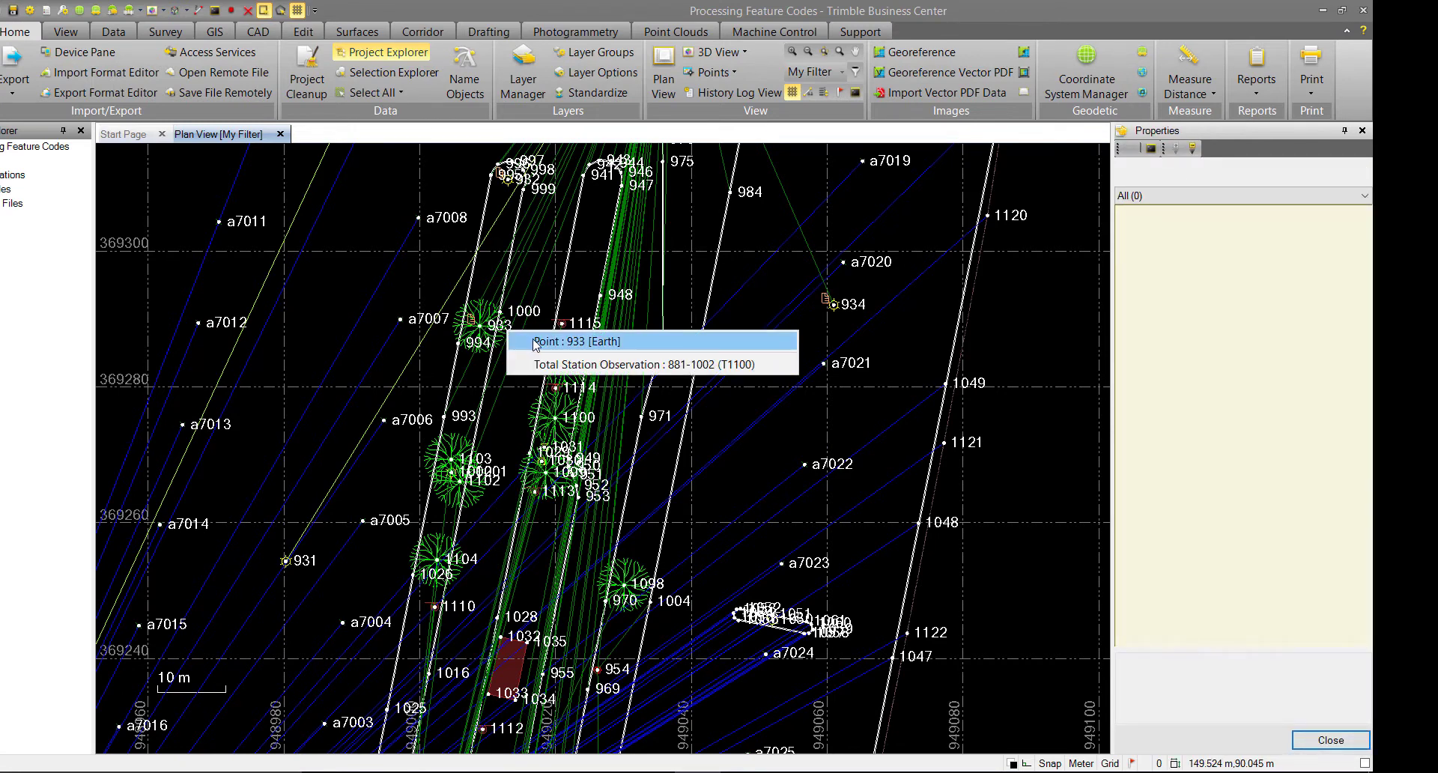
# Select point 933 and edit its Spread value, showing Trunk 0.33 and Spread 8.
pyautogui.click(499, 329)
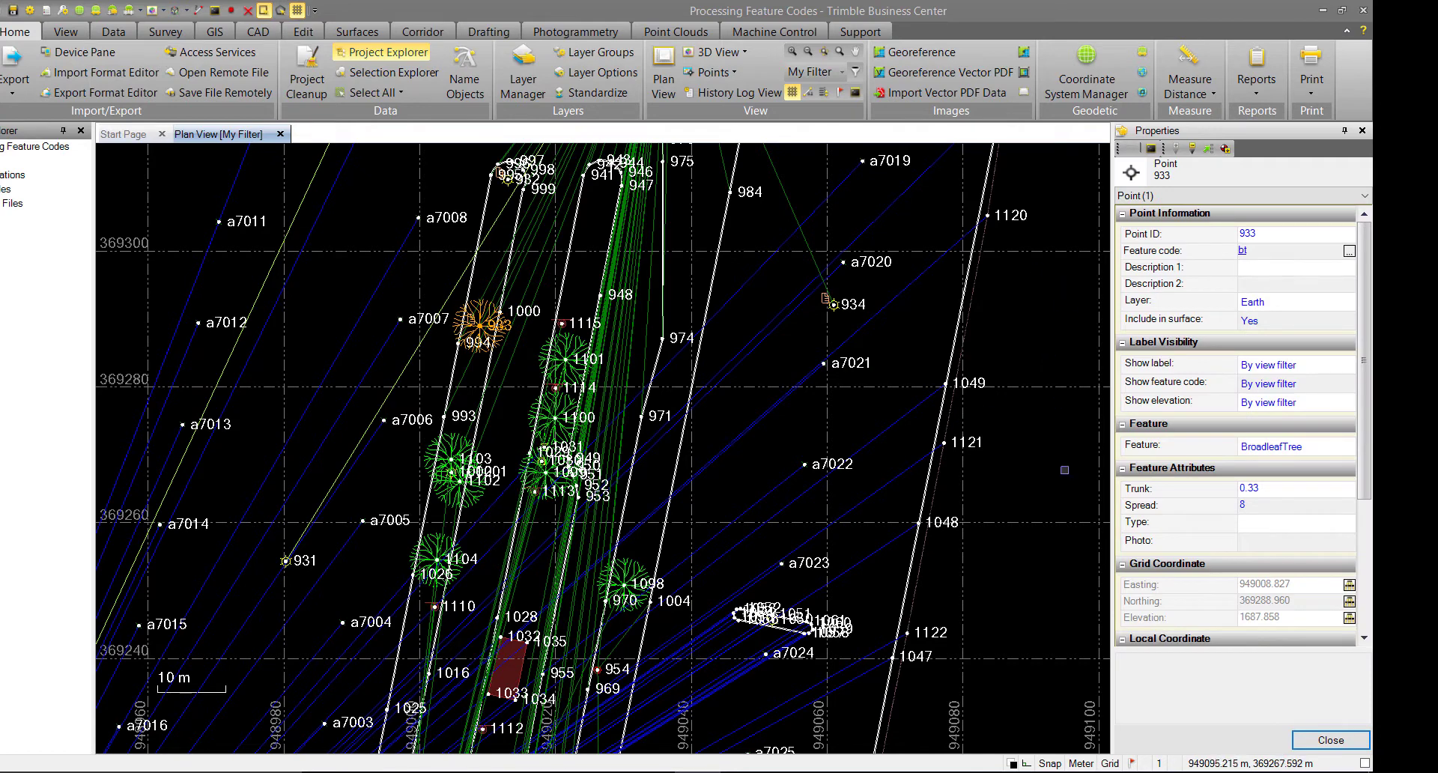
pyautogui.click(1276, 508)
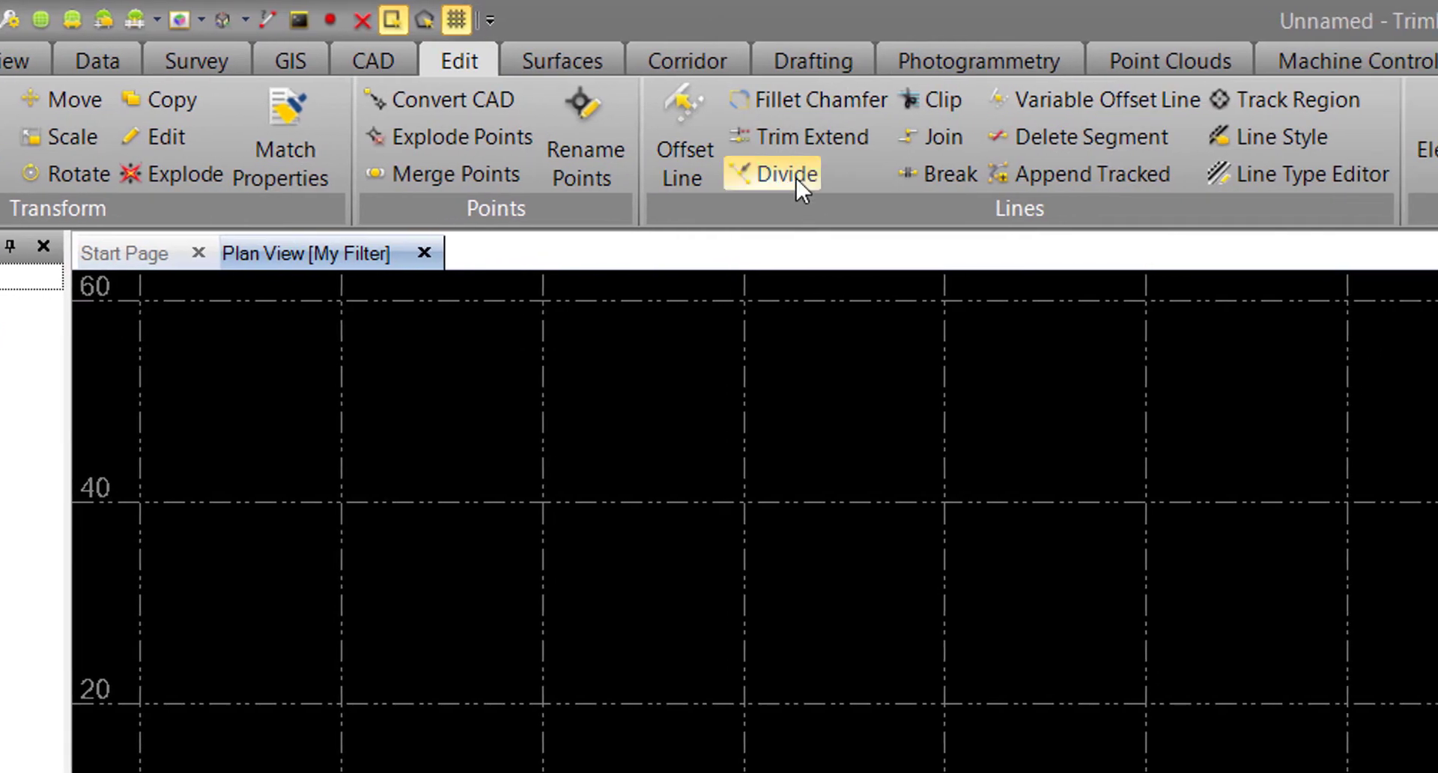
# Open the Divide Lines command from the Edit tab's Lines group.
pyautogui.click(789, 176)
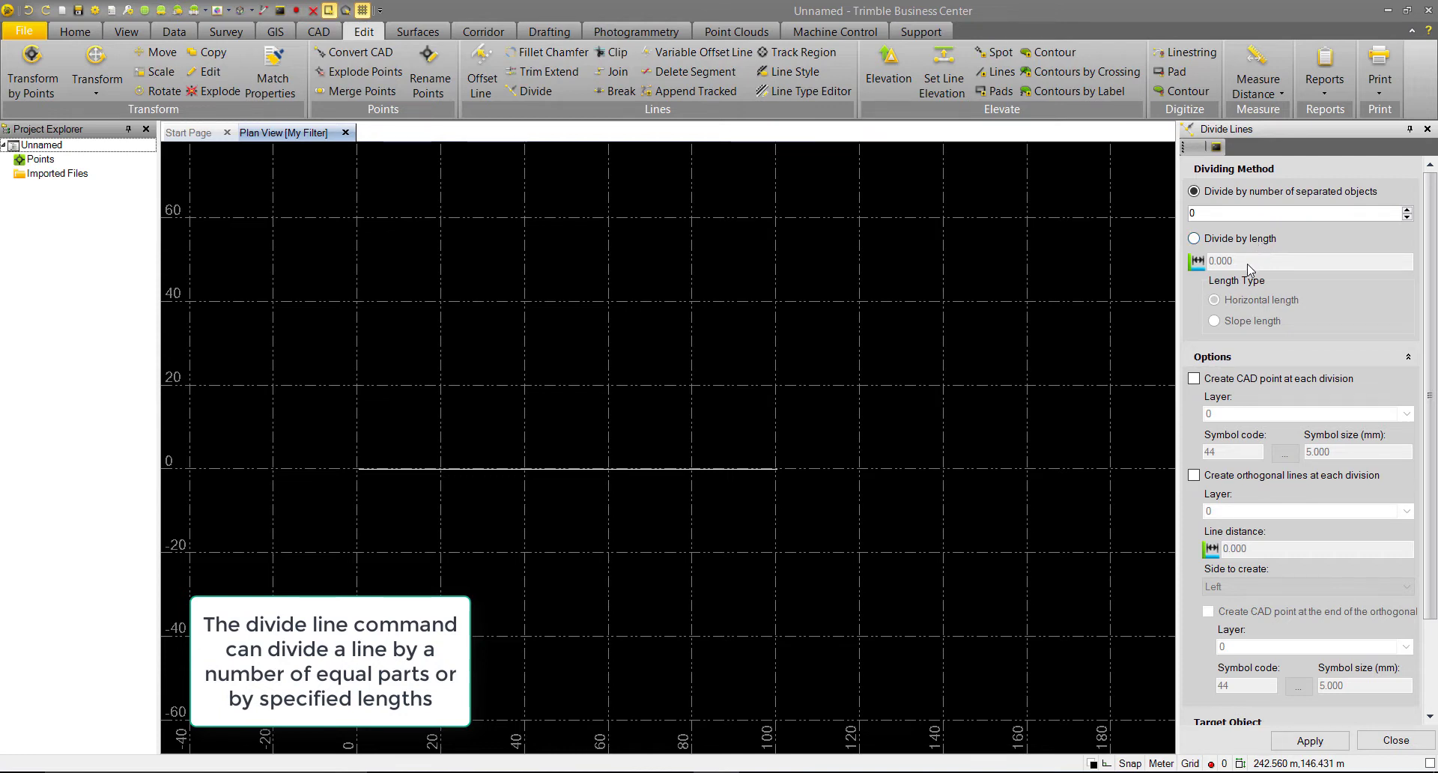
# Set the line to be divided by length into 25 m segments.
pyautogui.click(1195, 240)
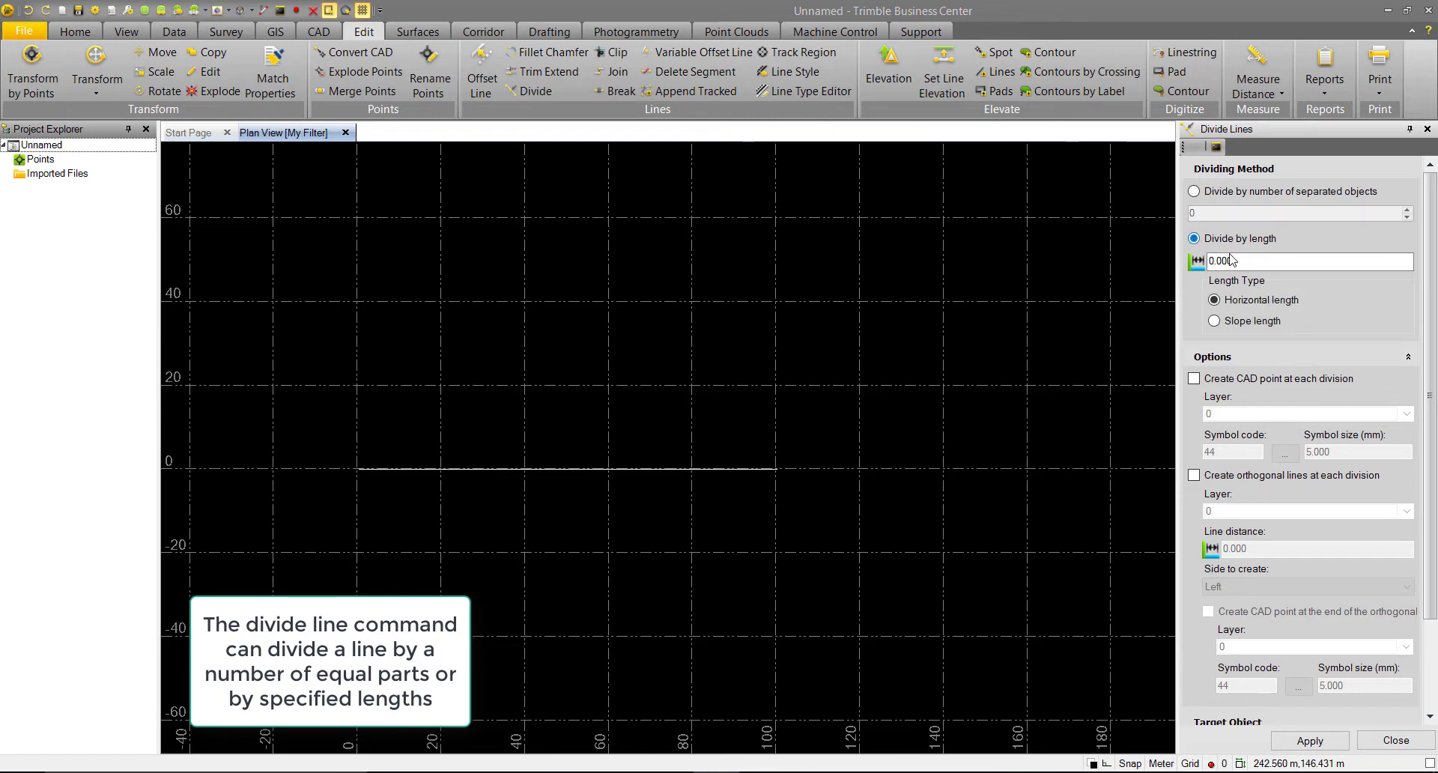
pyautogui.click(1239, 261)
pyautogui.moveTo(1239, 261); pyautogui.dragTo(1204, 260)
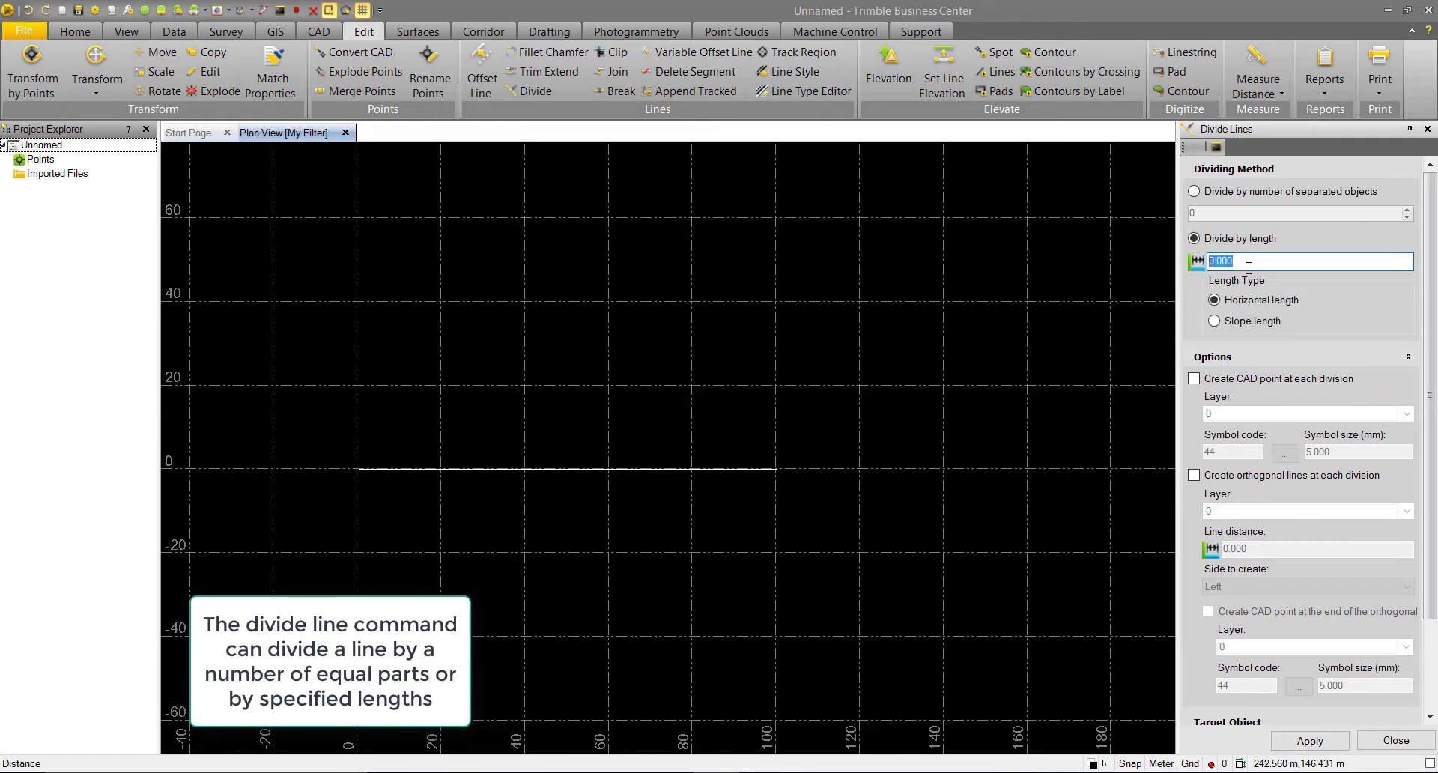
pyautogui.write('25')
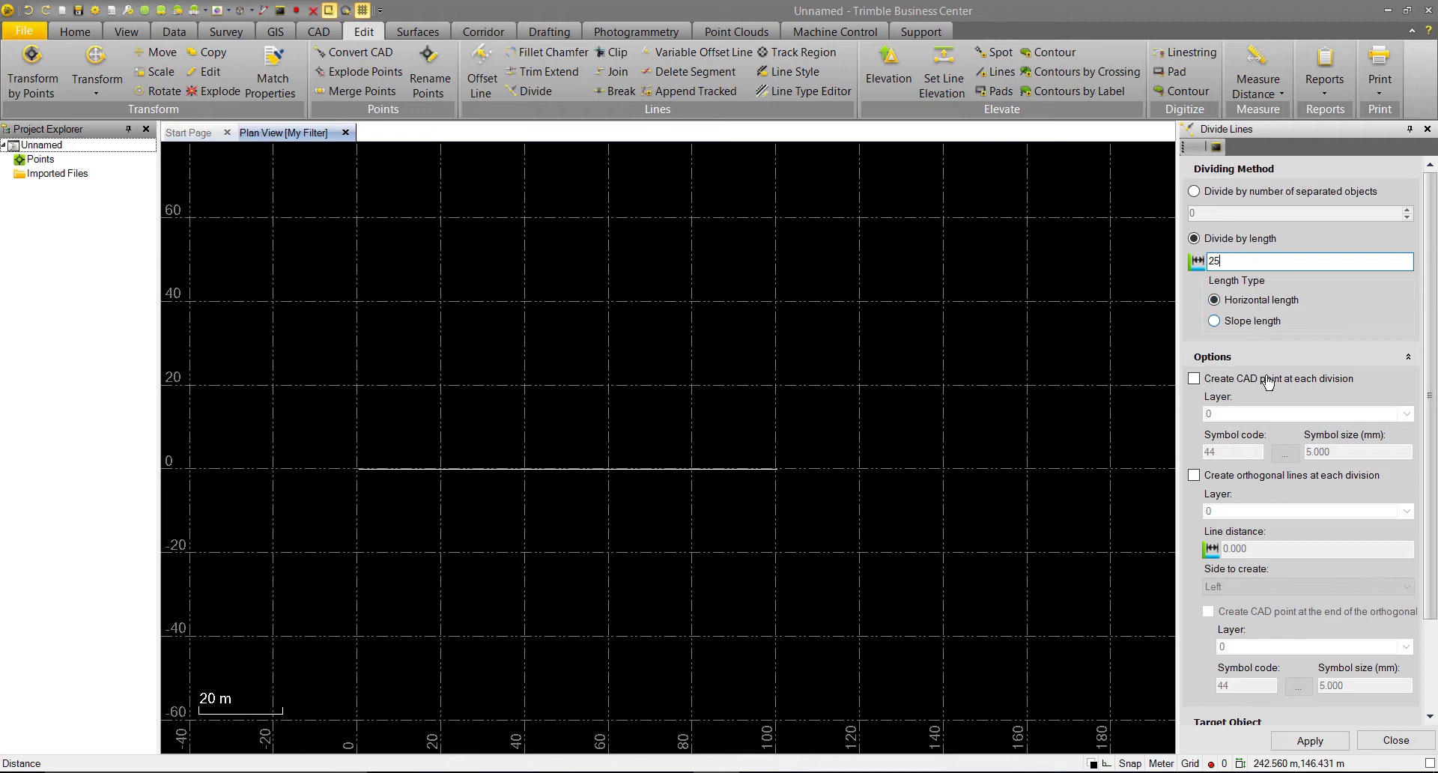
pyautogui.moveTo(1431, 395); pyautogui.dragTo(1431, 458)
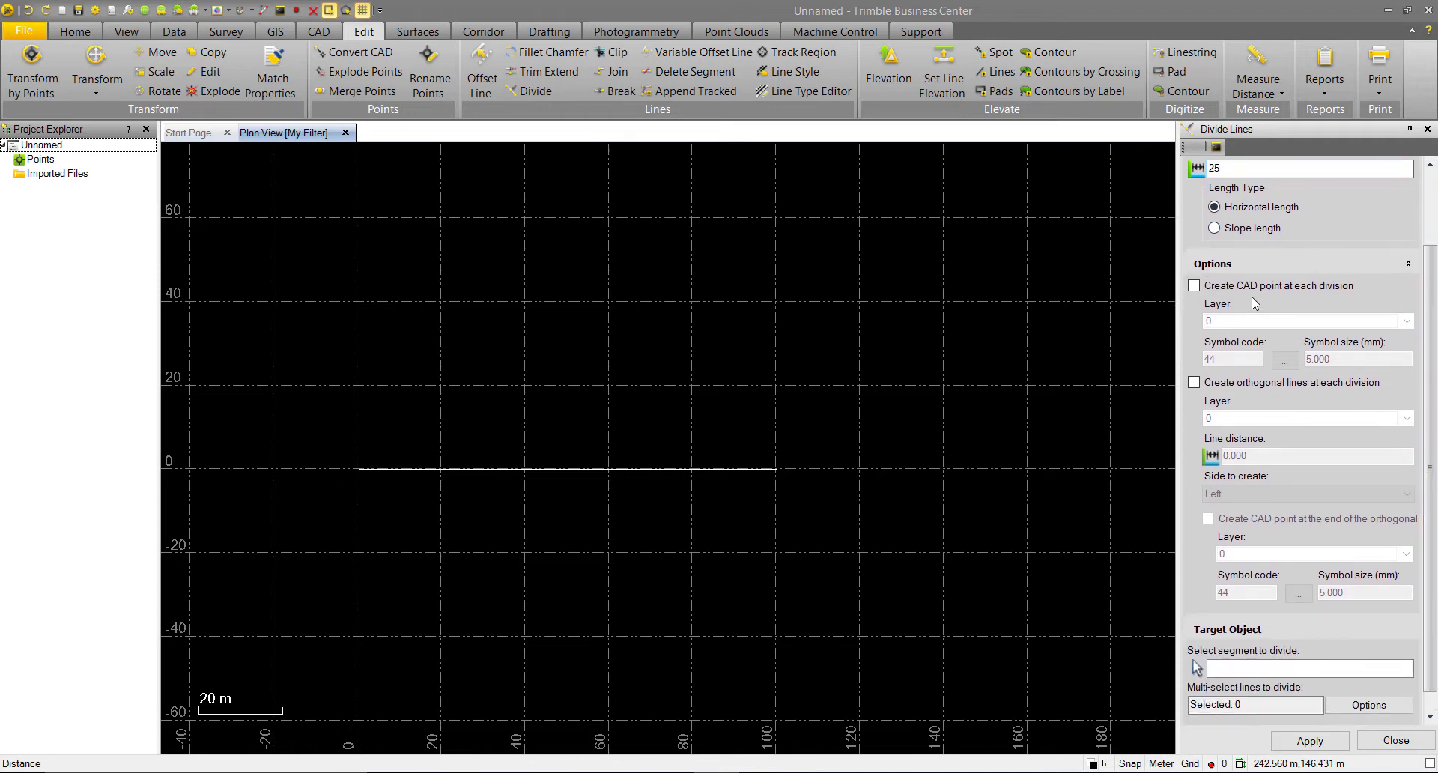
# Create a point at each division plus 15 m orthogonal lines on the left side.
pyautogui.click(1195, 287)
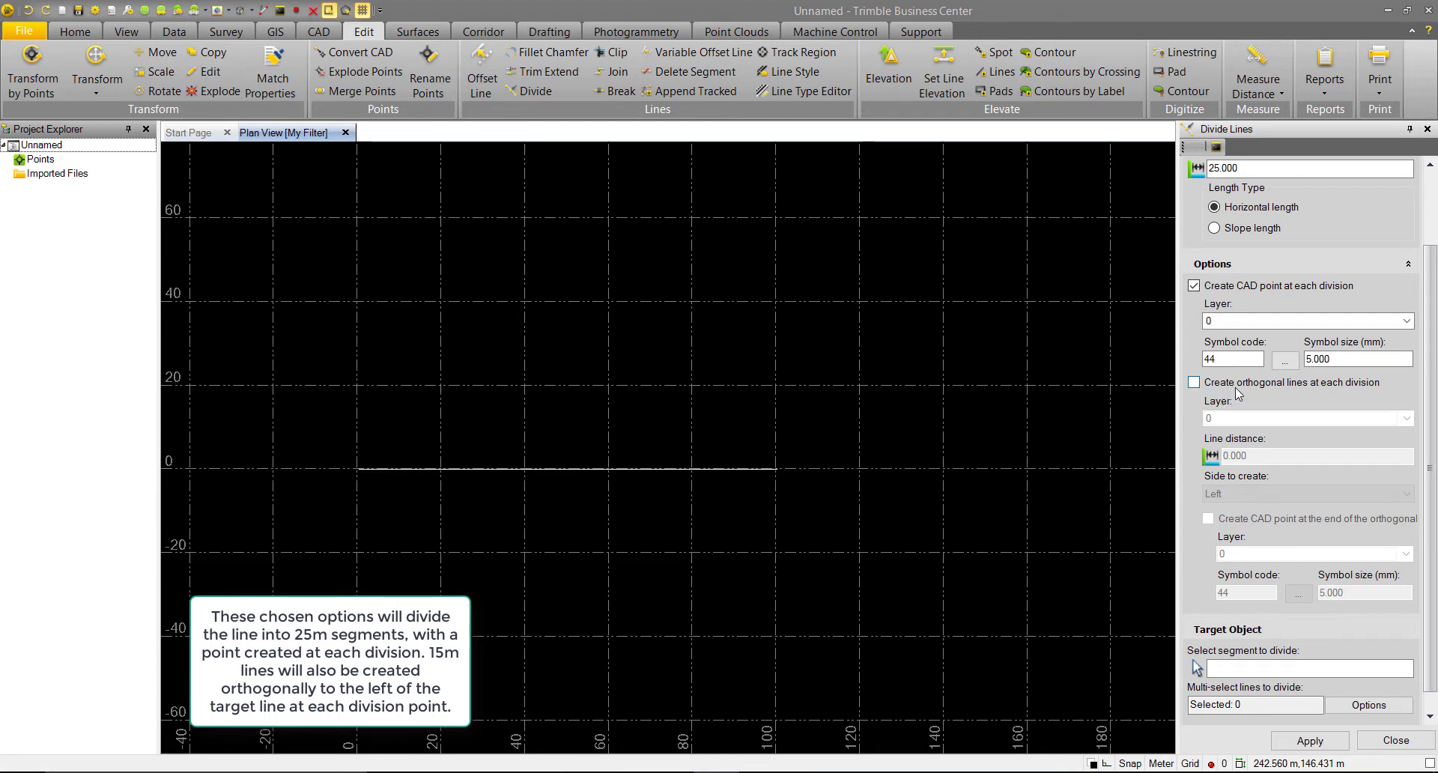
pyautogui.click(1194, 383)
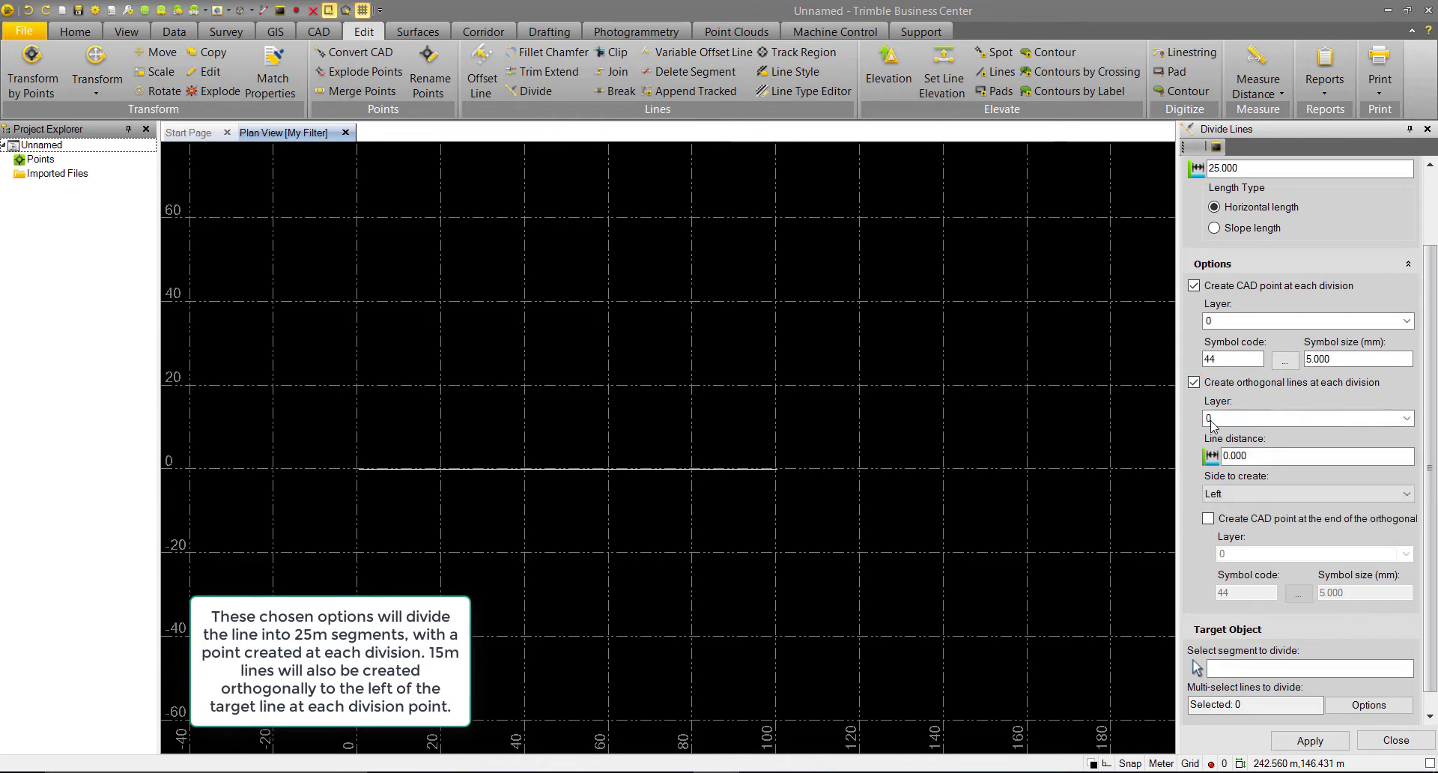
pyautogui.click(1225, 457)
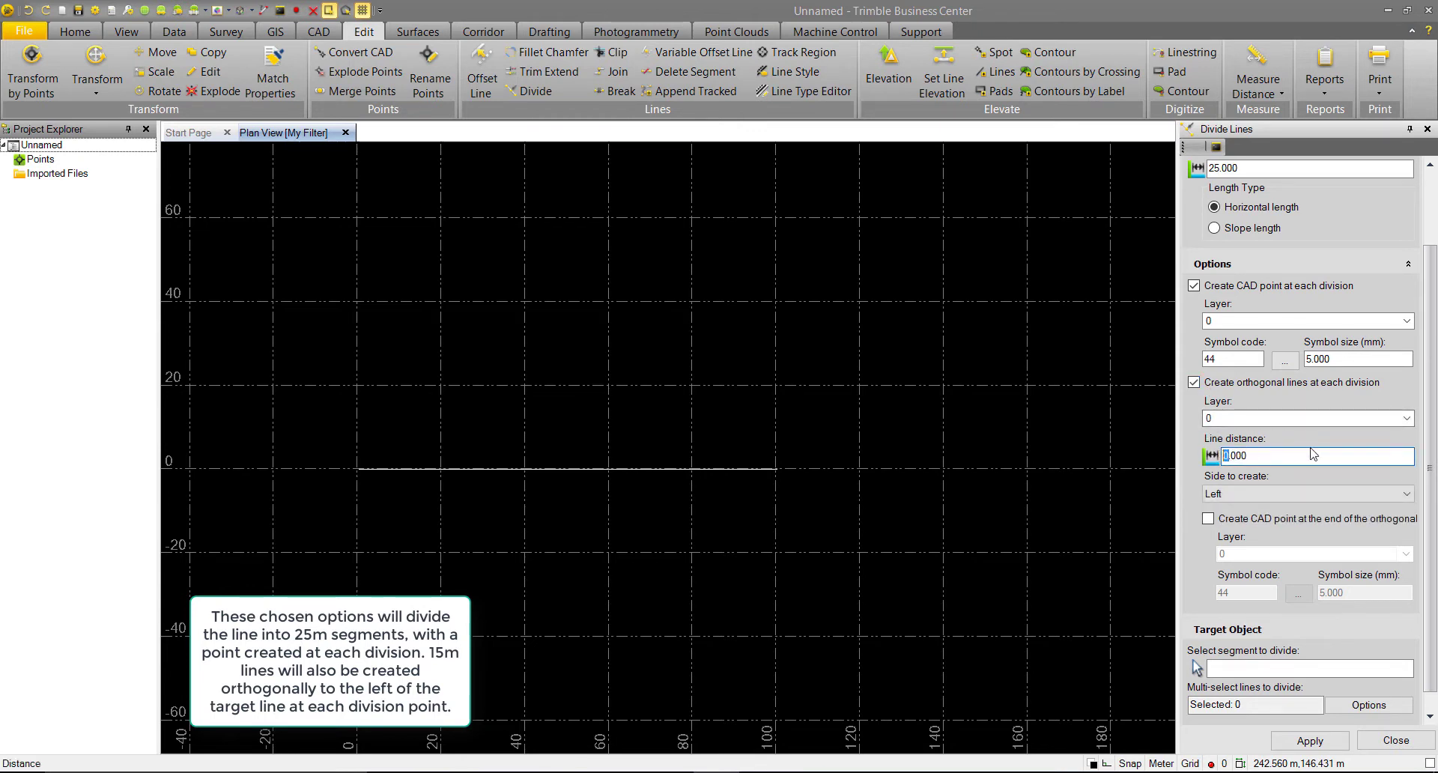
pyautogui.write('15')
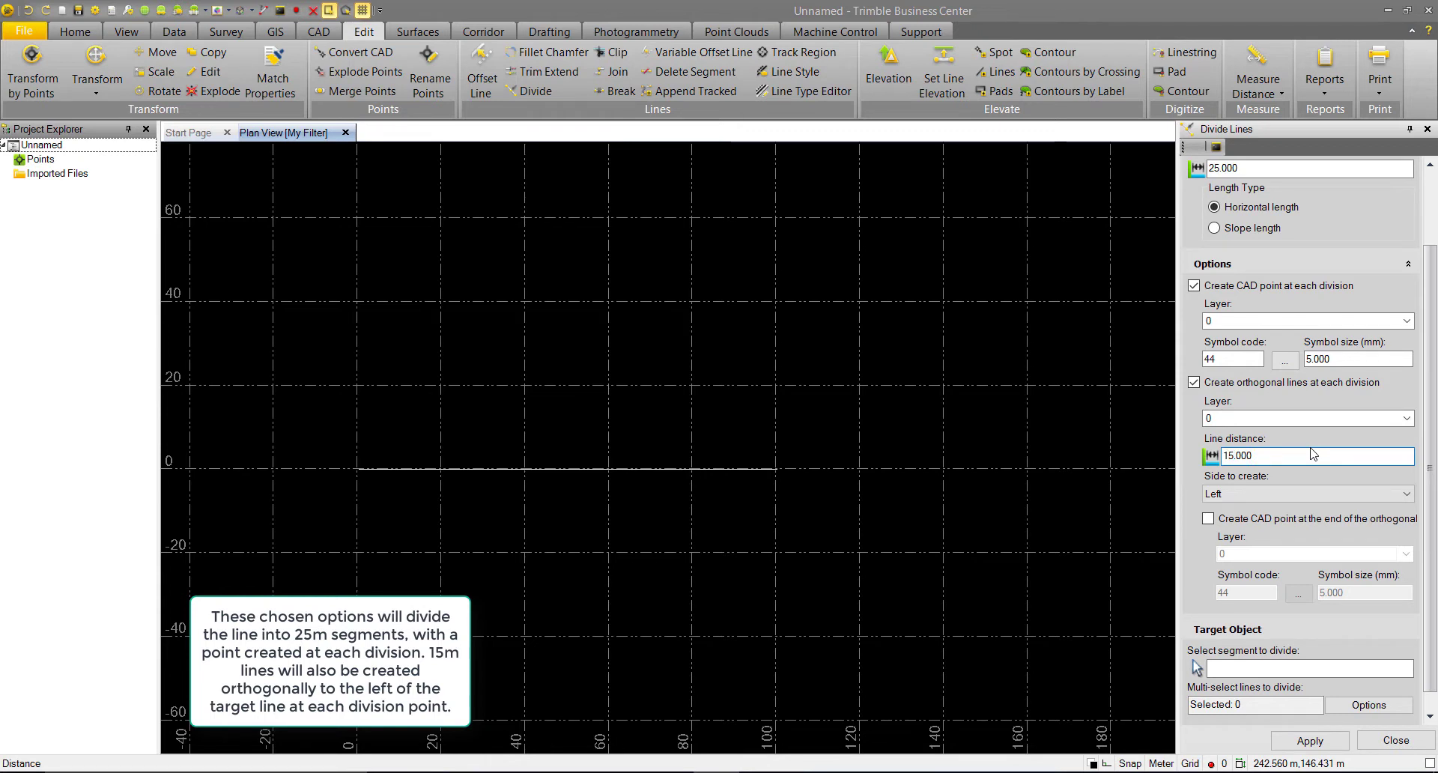
pyautogui.press('Tab')
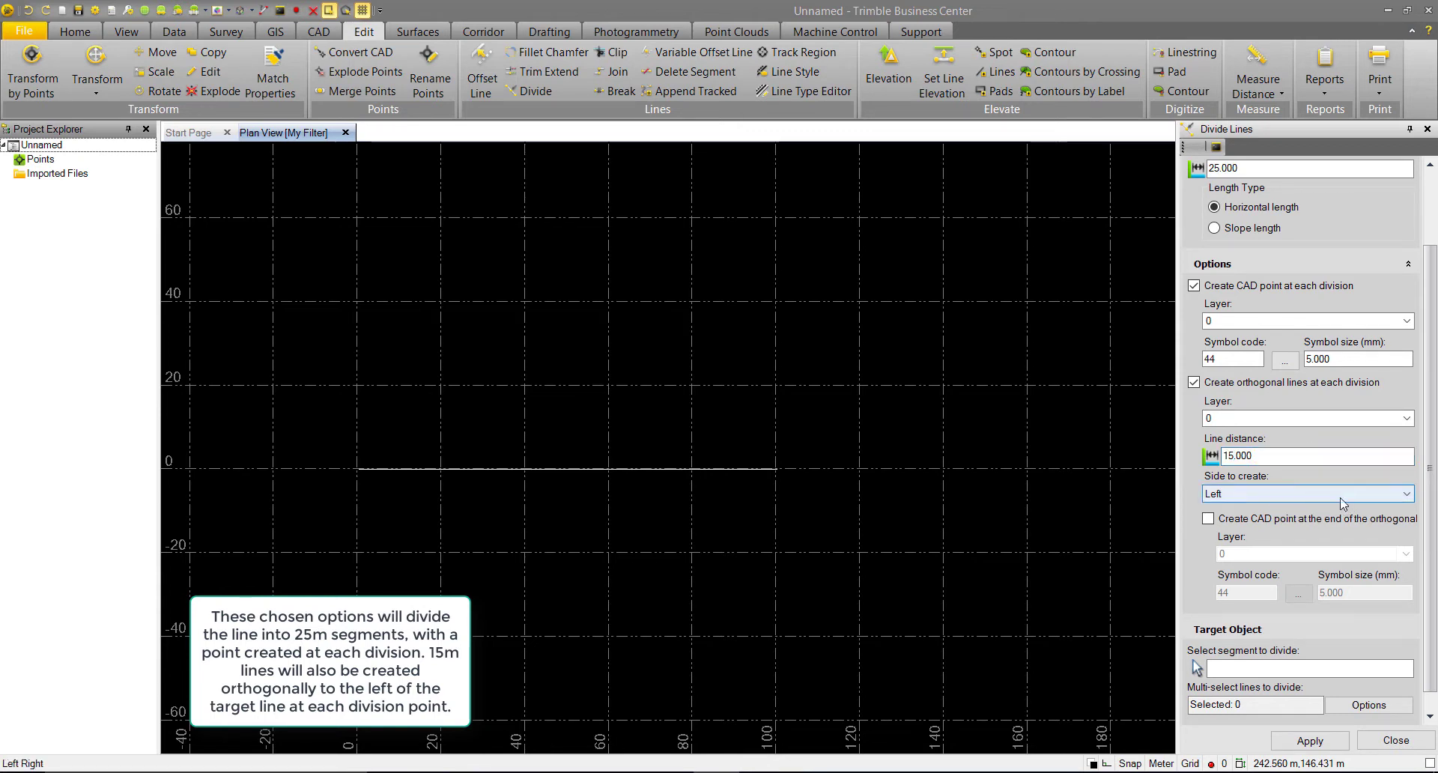
pyautogui.click(1408, 496)
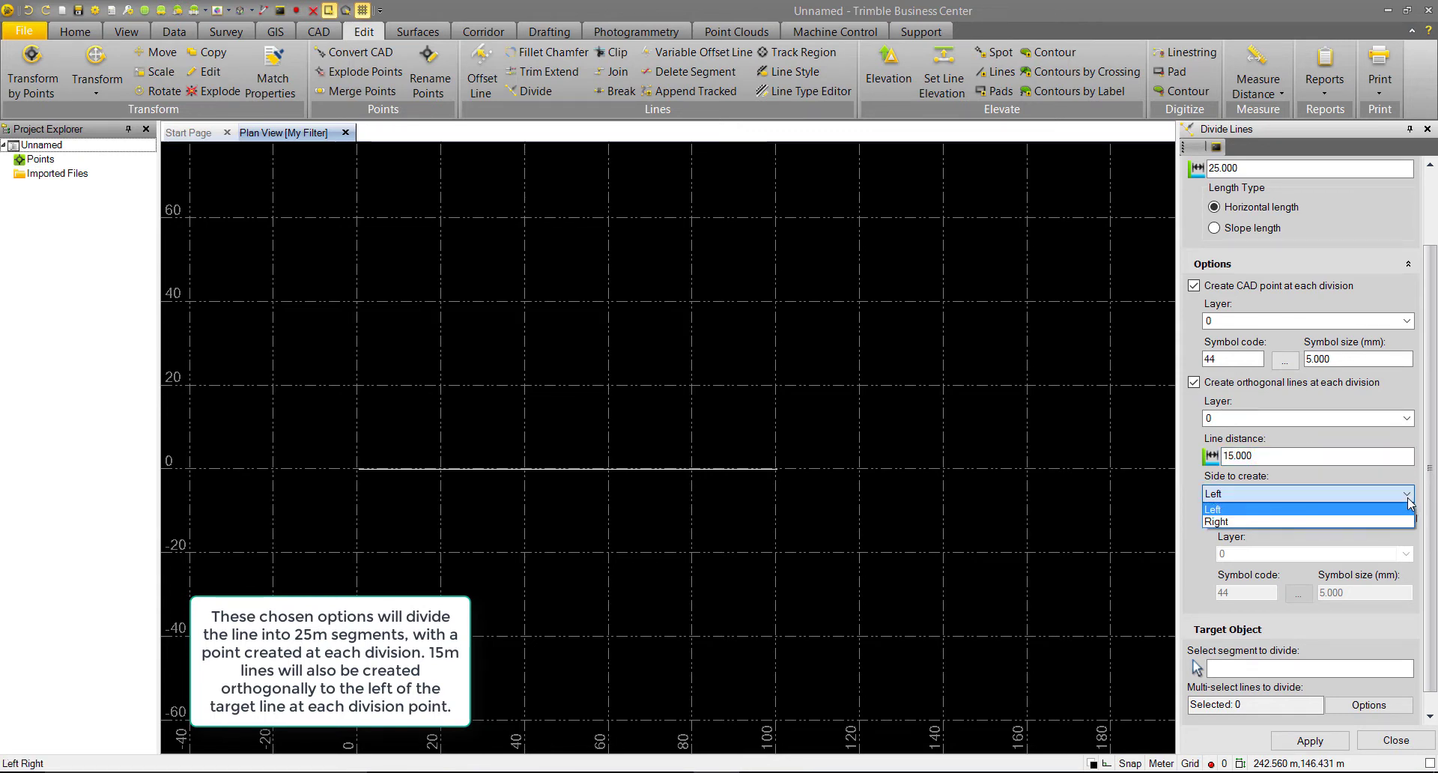
pyautogui.click(1390, 501)
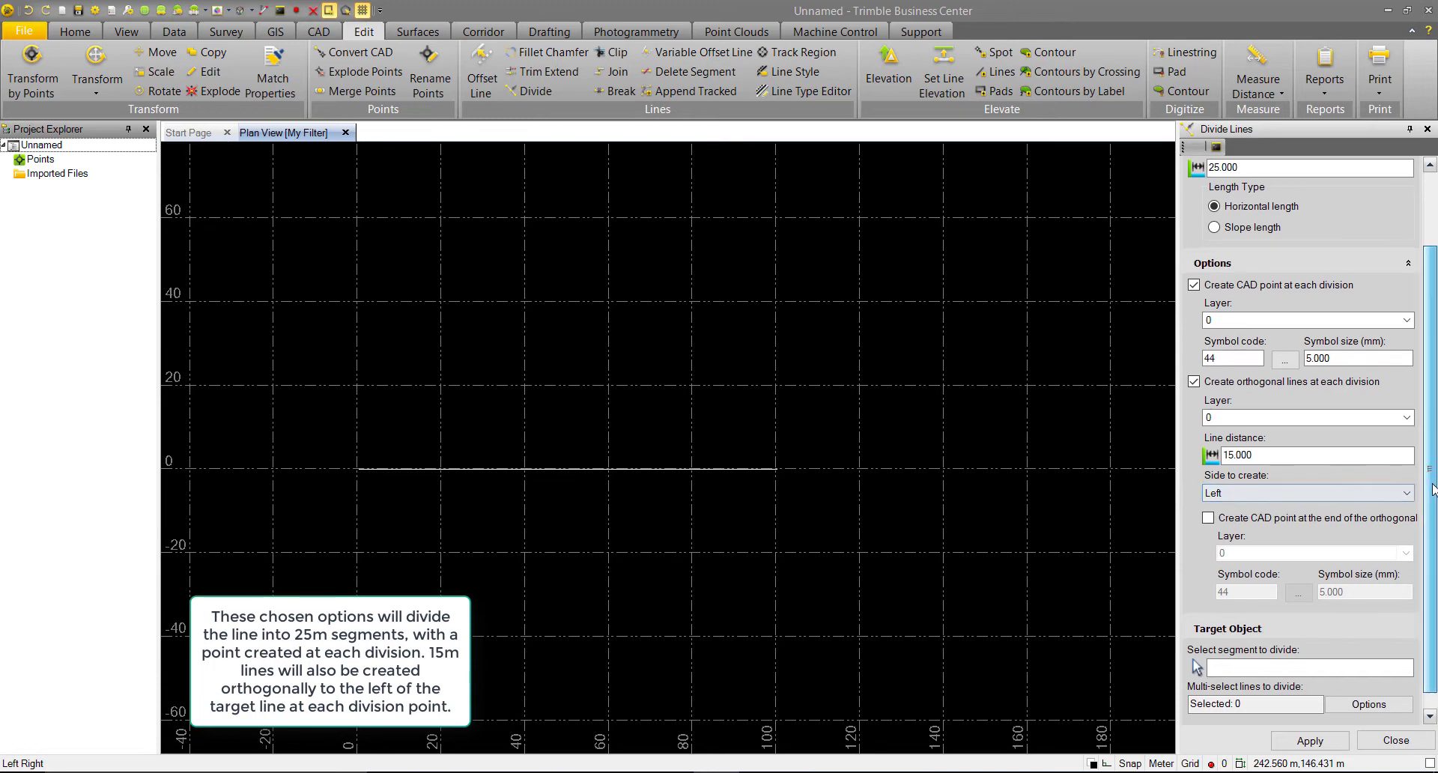
pyautogui.scroll(-1, 1235, 508)
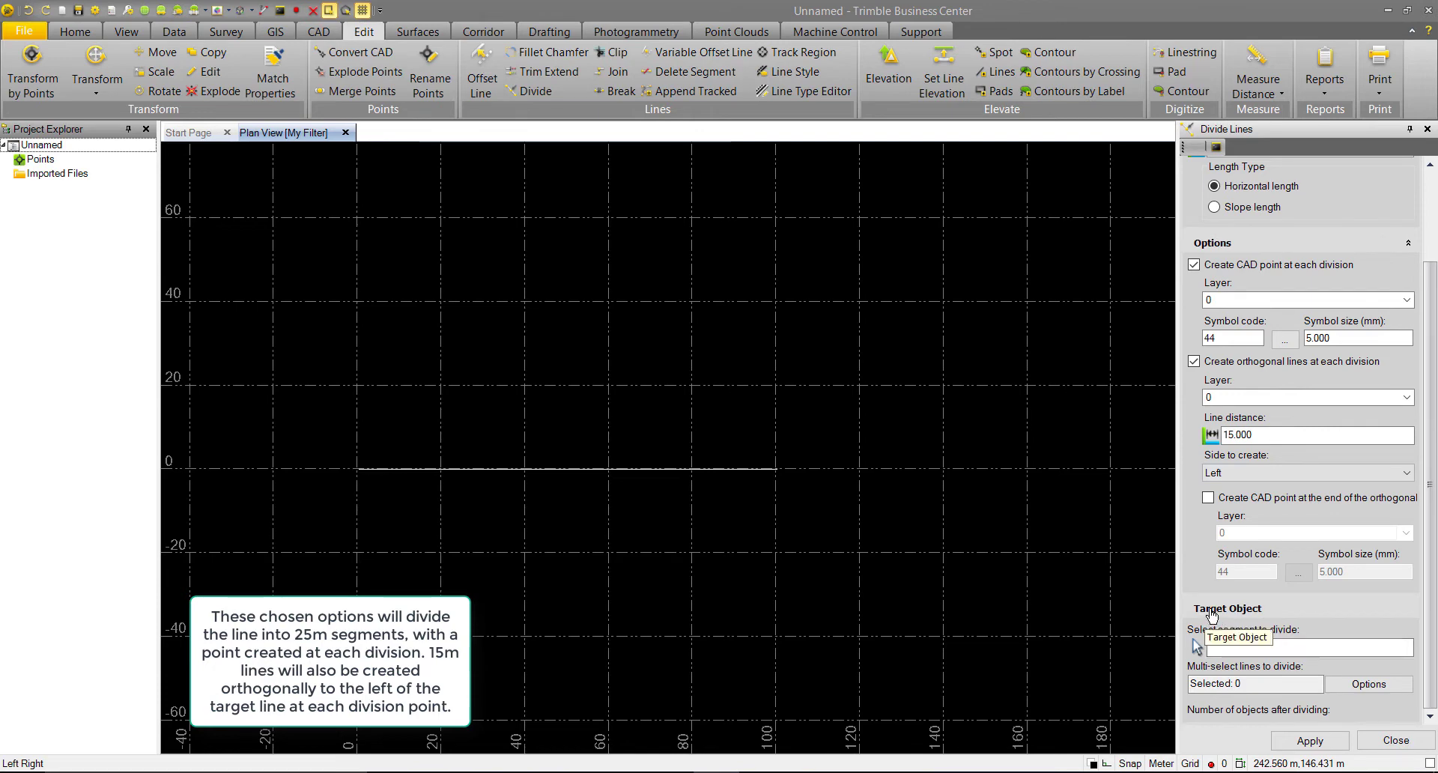
# Pick the horizontal line in the plan view as the segment to divide.
pyautogui.click(1306, 647)
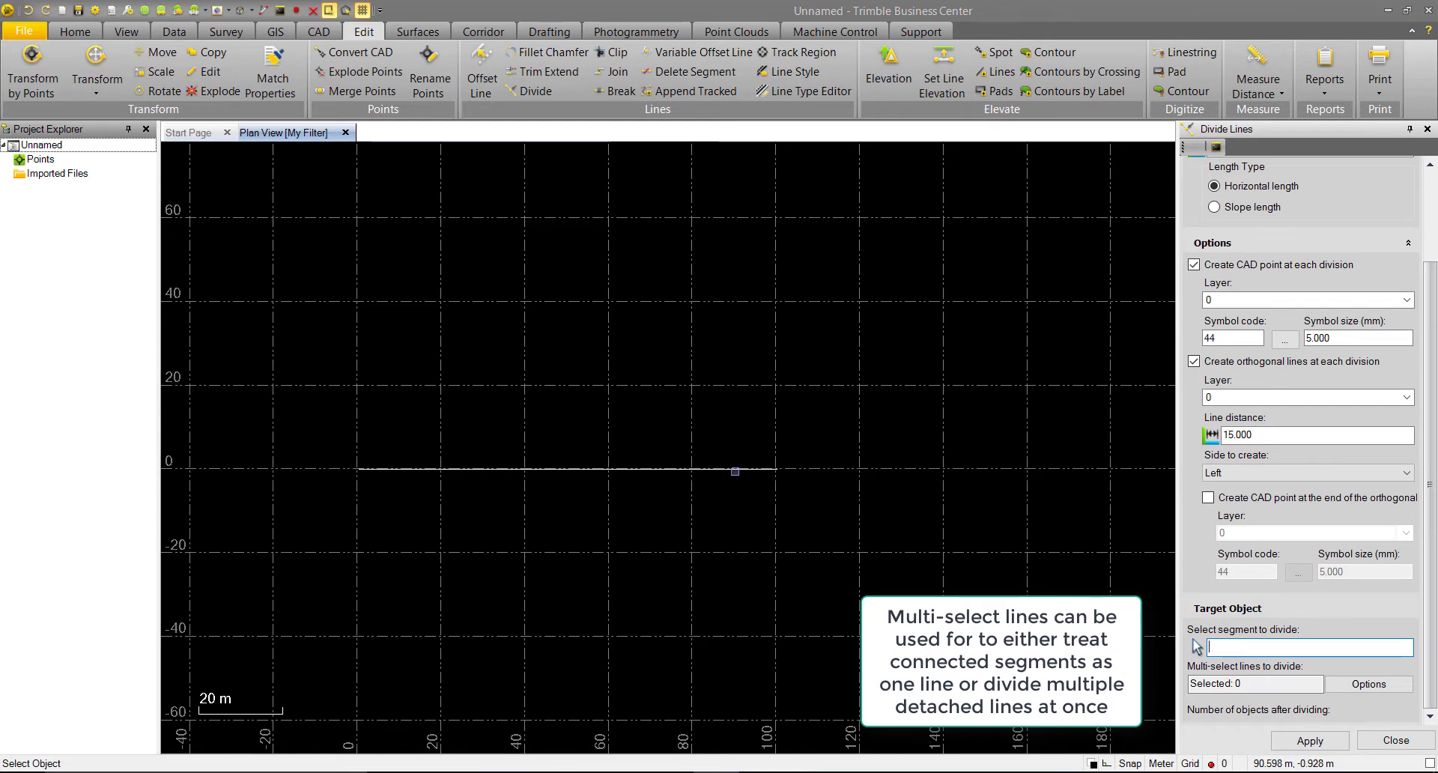
pyautogui.moveTo(732, 470)
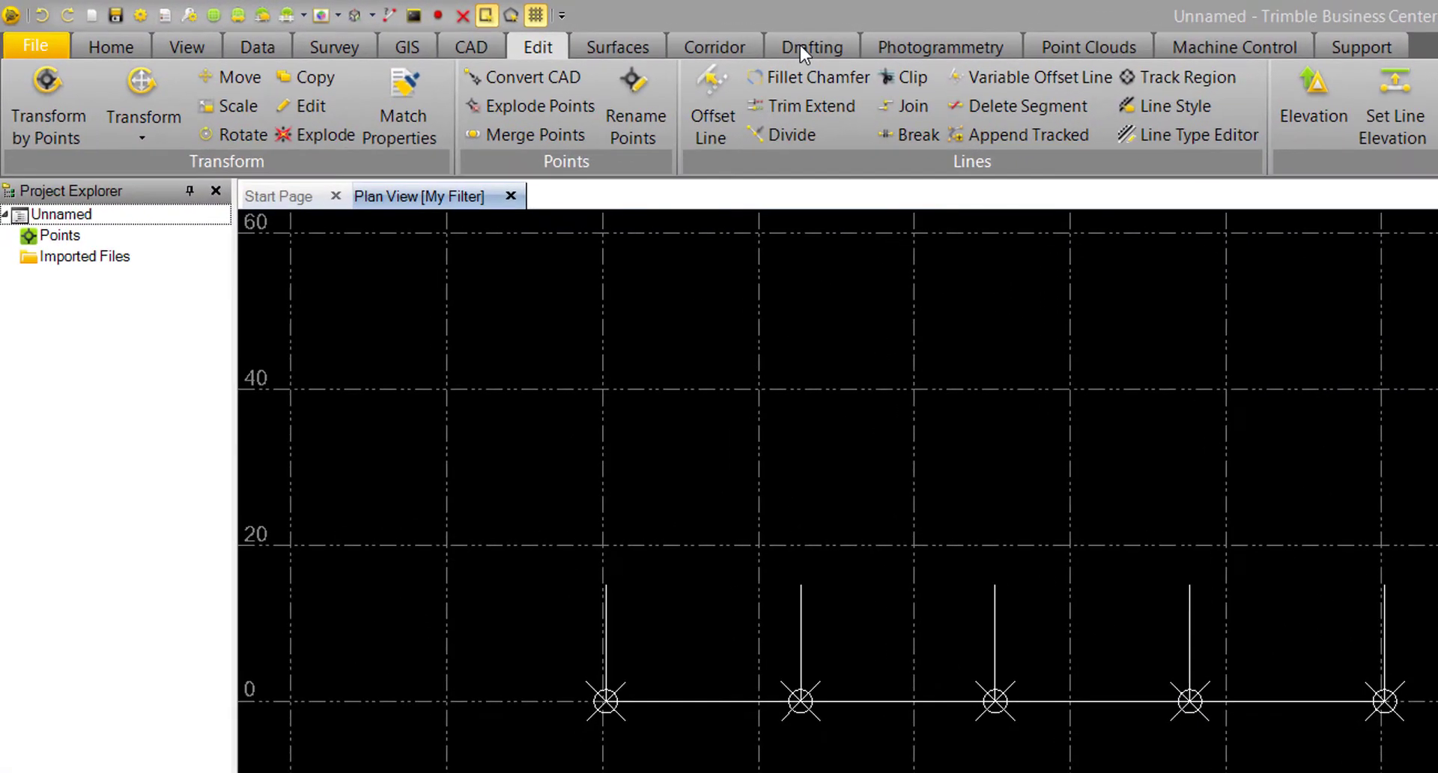
# Label the last 25 m part and its end tick, then move the 15.000 m label above the line.
pyautogui.click(801, 45)
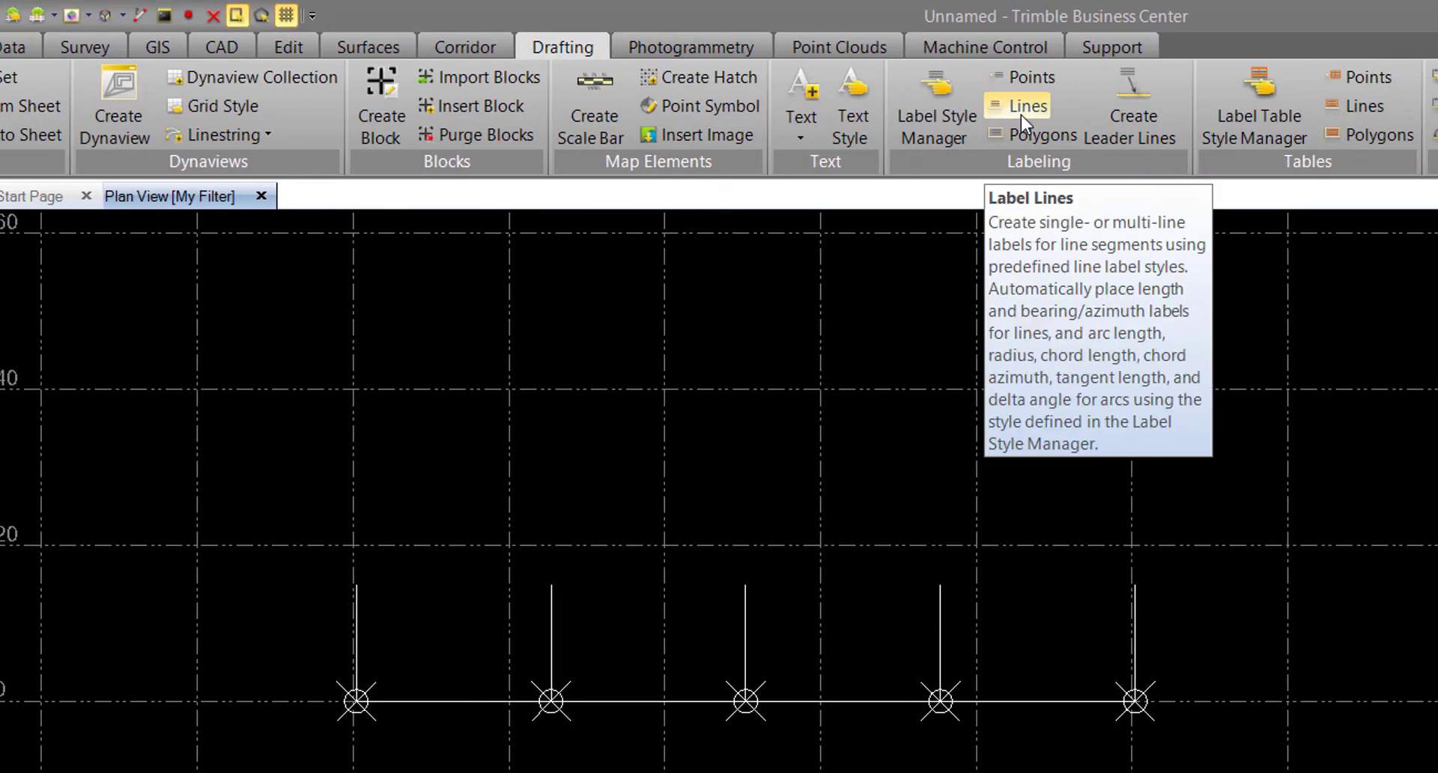
pyautogui.click(1022, 111)
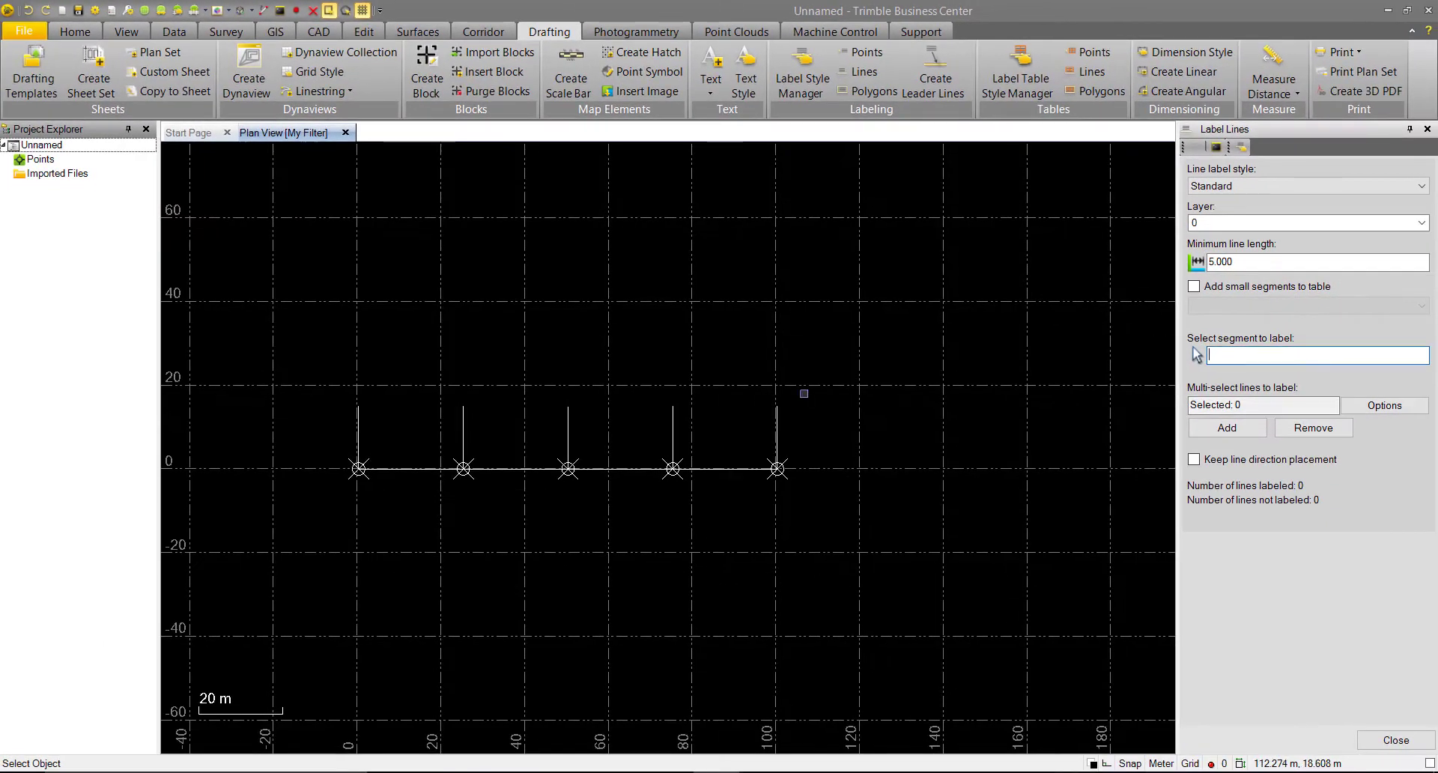
pyautogui.click(716, 470)
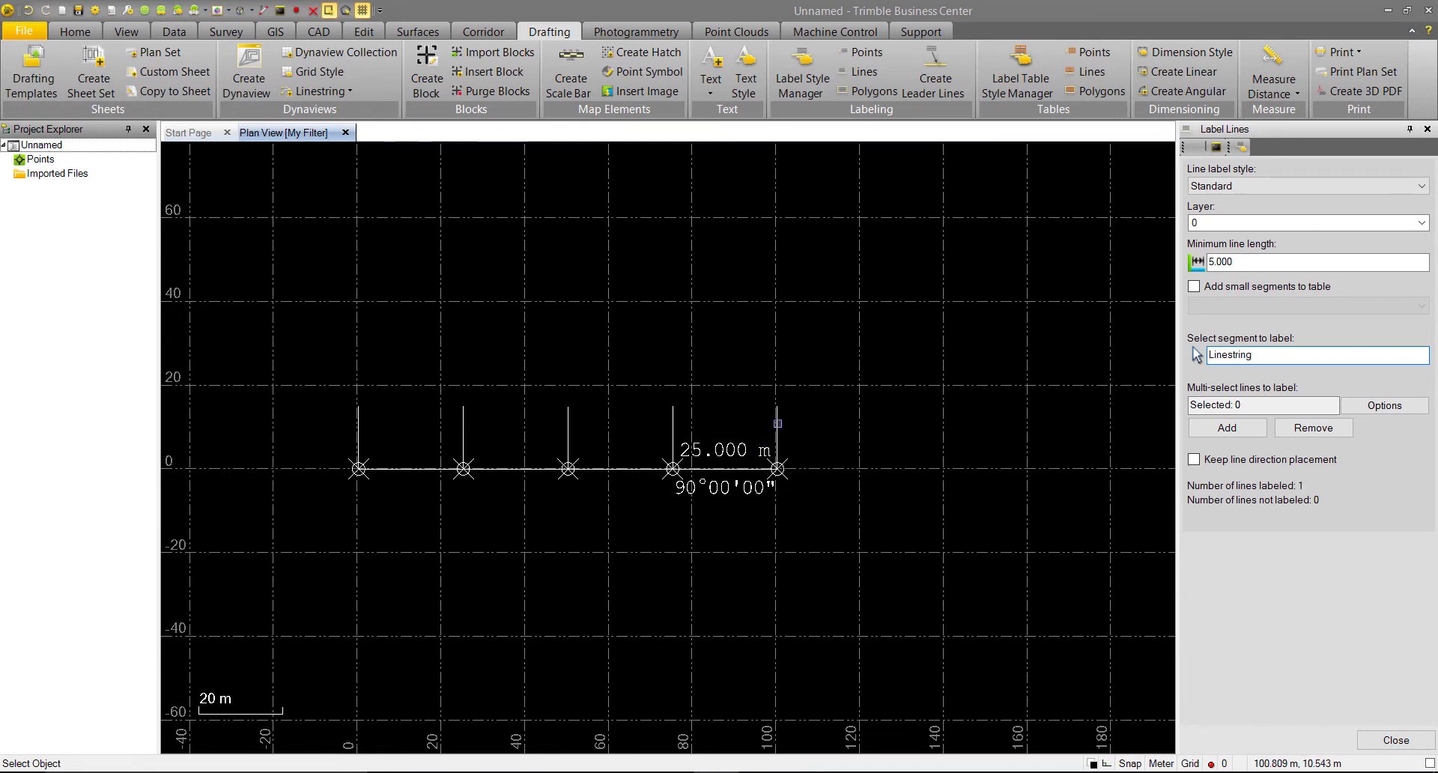
pyautogui.click(777, 423)
pyautogui.click(1396, 740)
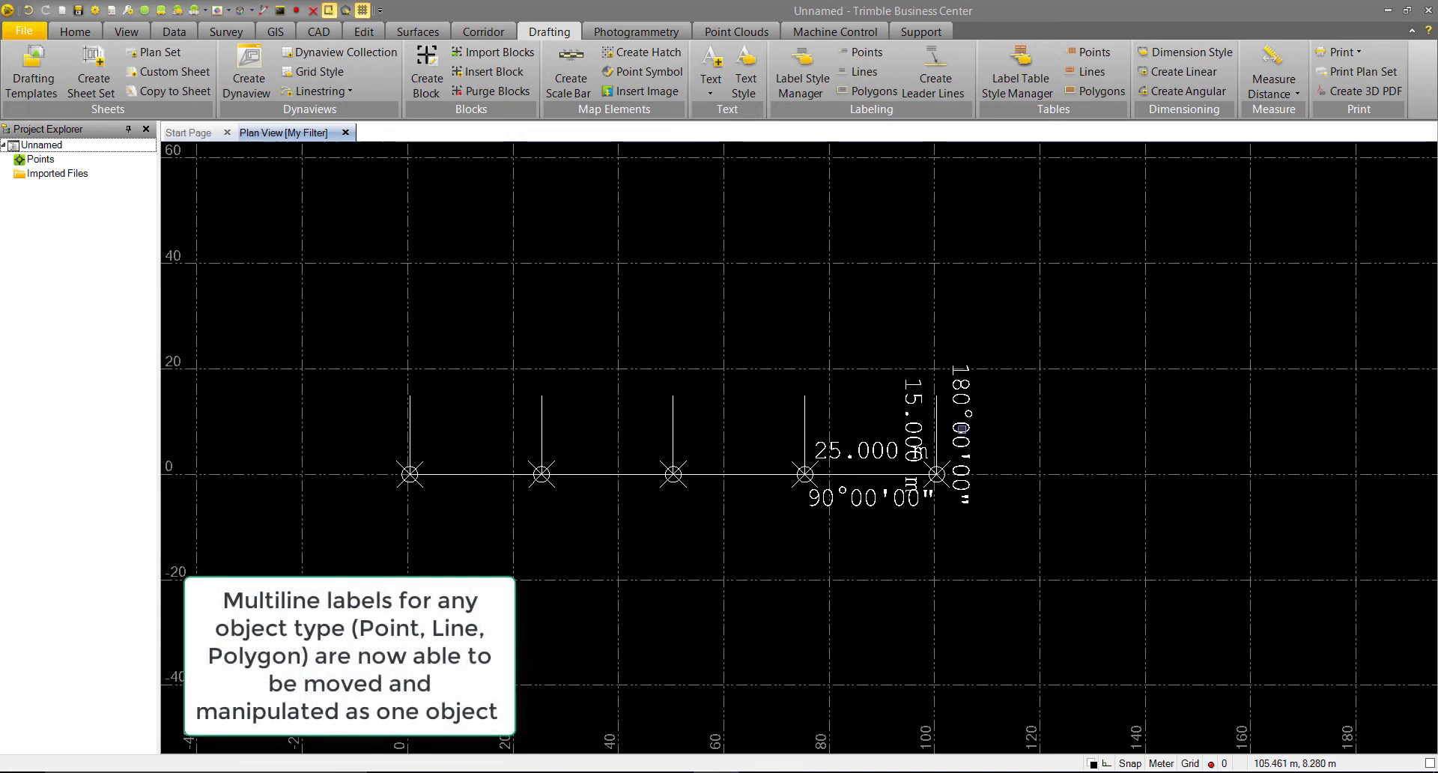
pyautogui.click(958, 426)
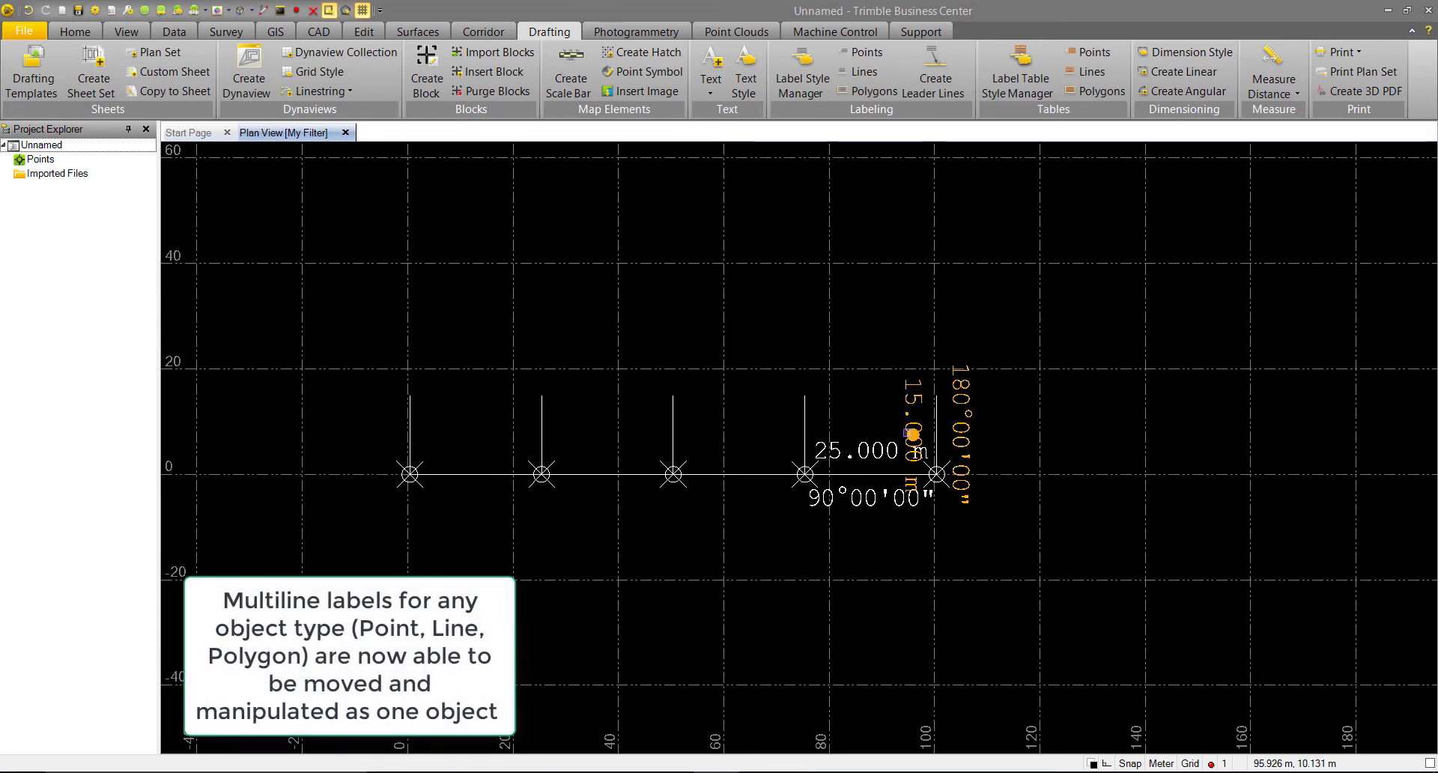
pyautogui.moveTo(913, 435)
pyautogui.mouseDown()
pyautogui.moveTo(912, 392)
pyautogui.moveTo(863, 472)
pyautogui.mouseUp()
# Attach a leader line to the 25.000 m / 90°00'00" label, placing it below the line.
pyautogui.rightClick(858, 450)
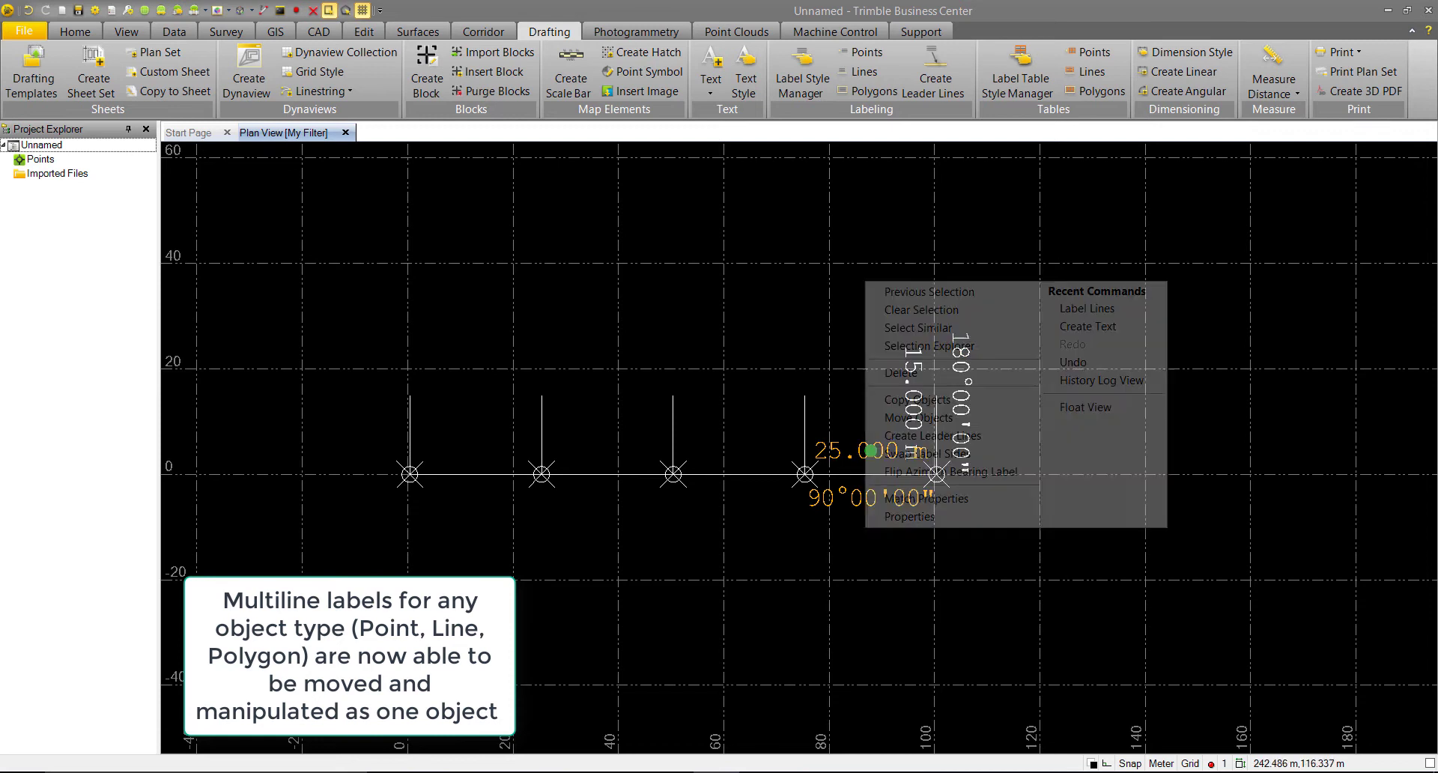
pyautogui.click(932, 435)
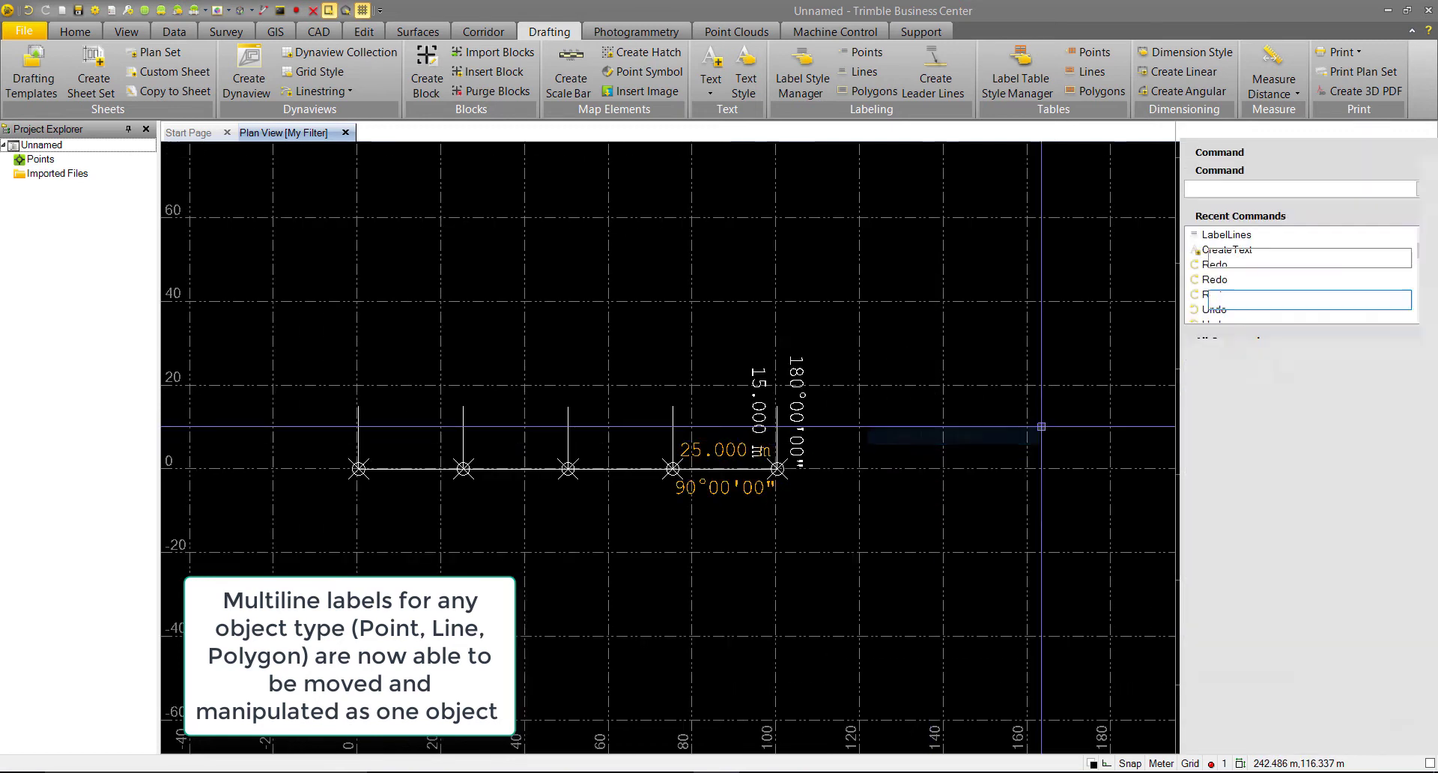
pyautogui.click(750, 565)
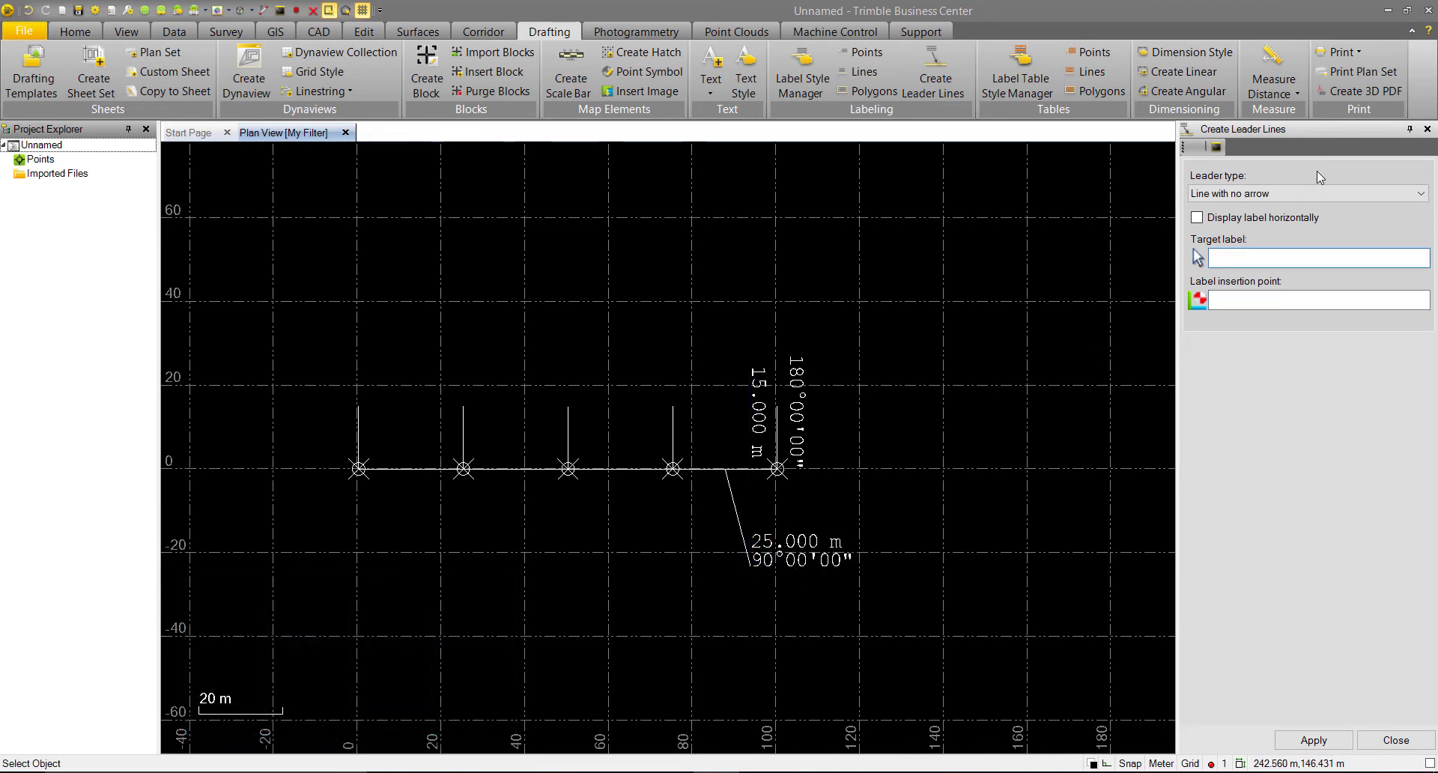
pyautogui.click(1428, 129)
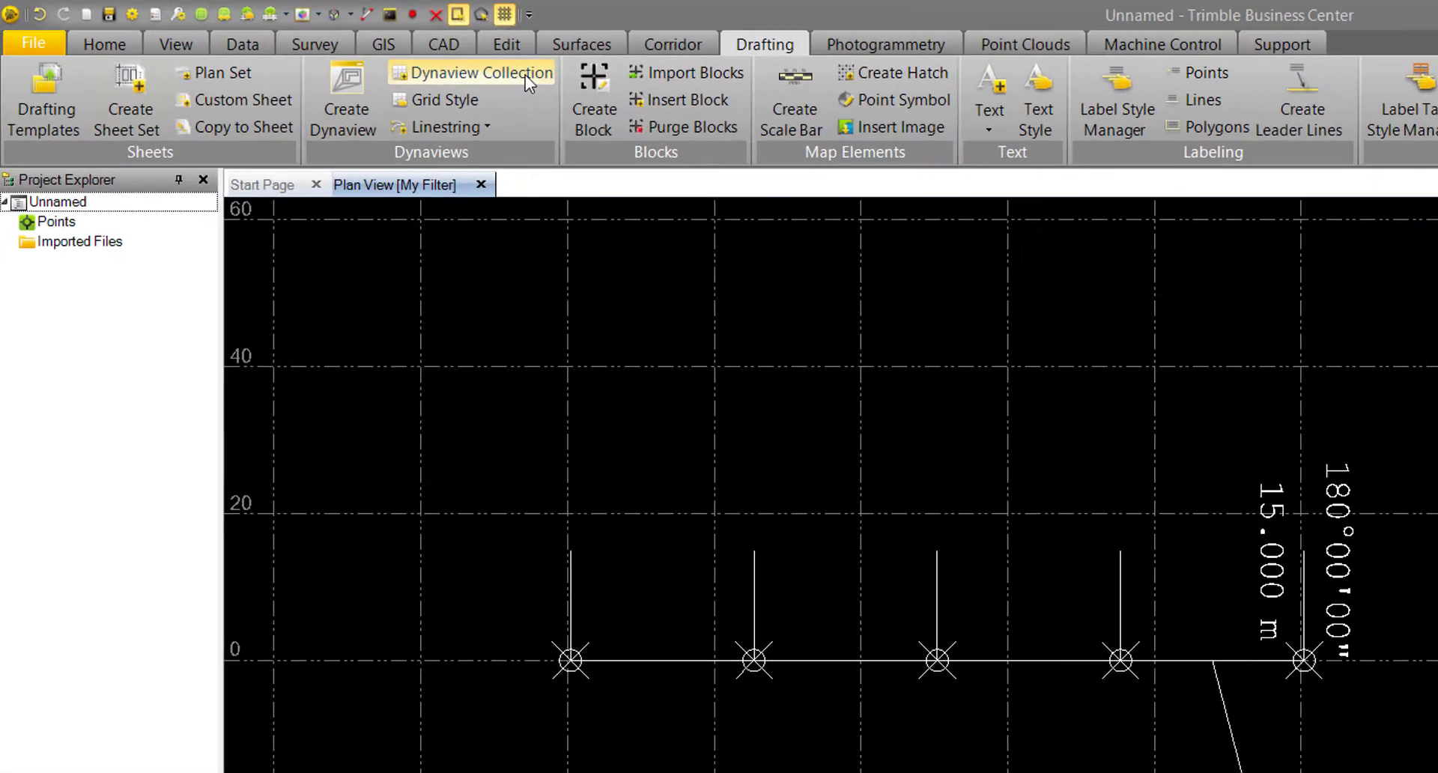
# Explode the 25.000 m / 90°00'00" label into separate text objects.
pyautogui.click(515, 48)
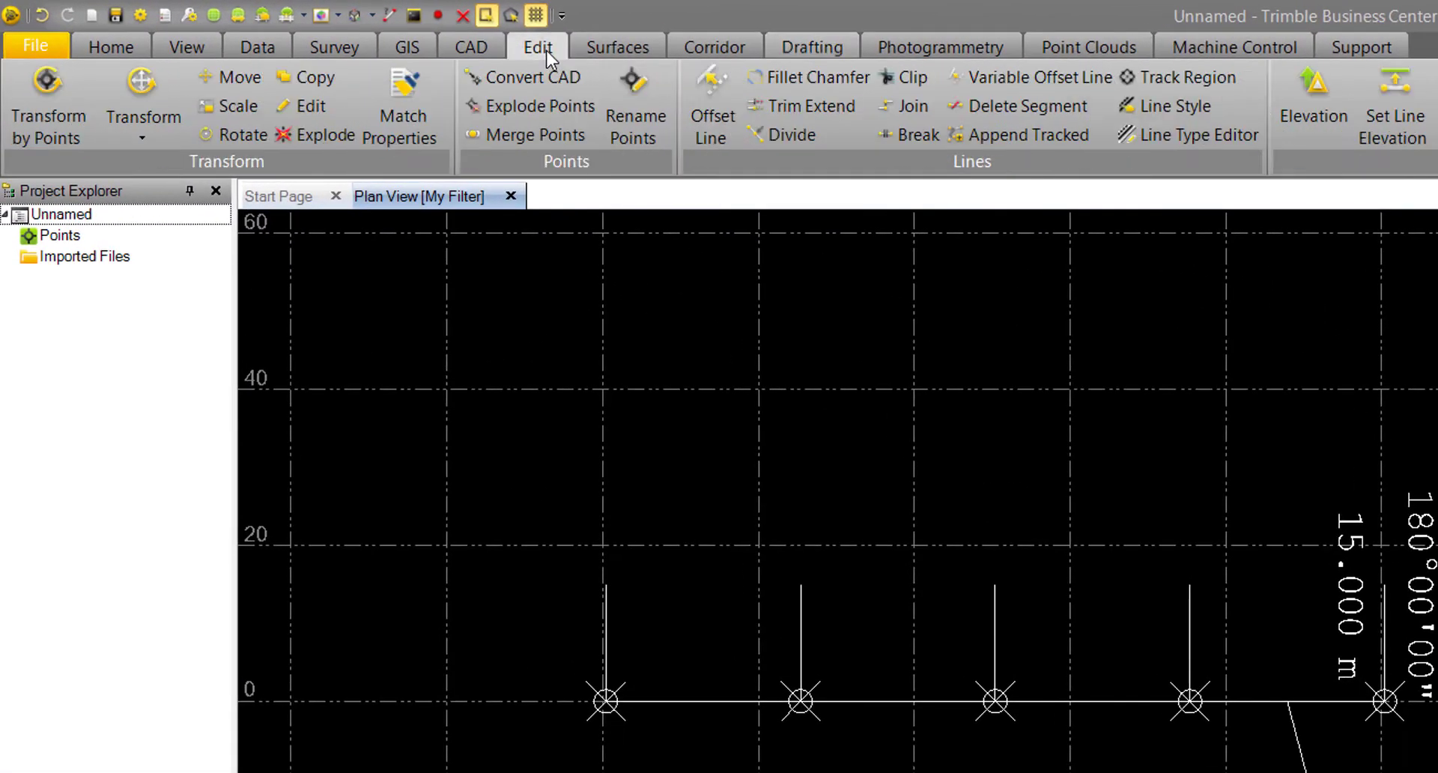
pyautogui.click(317, 133)
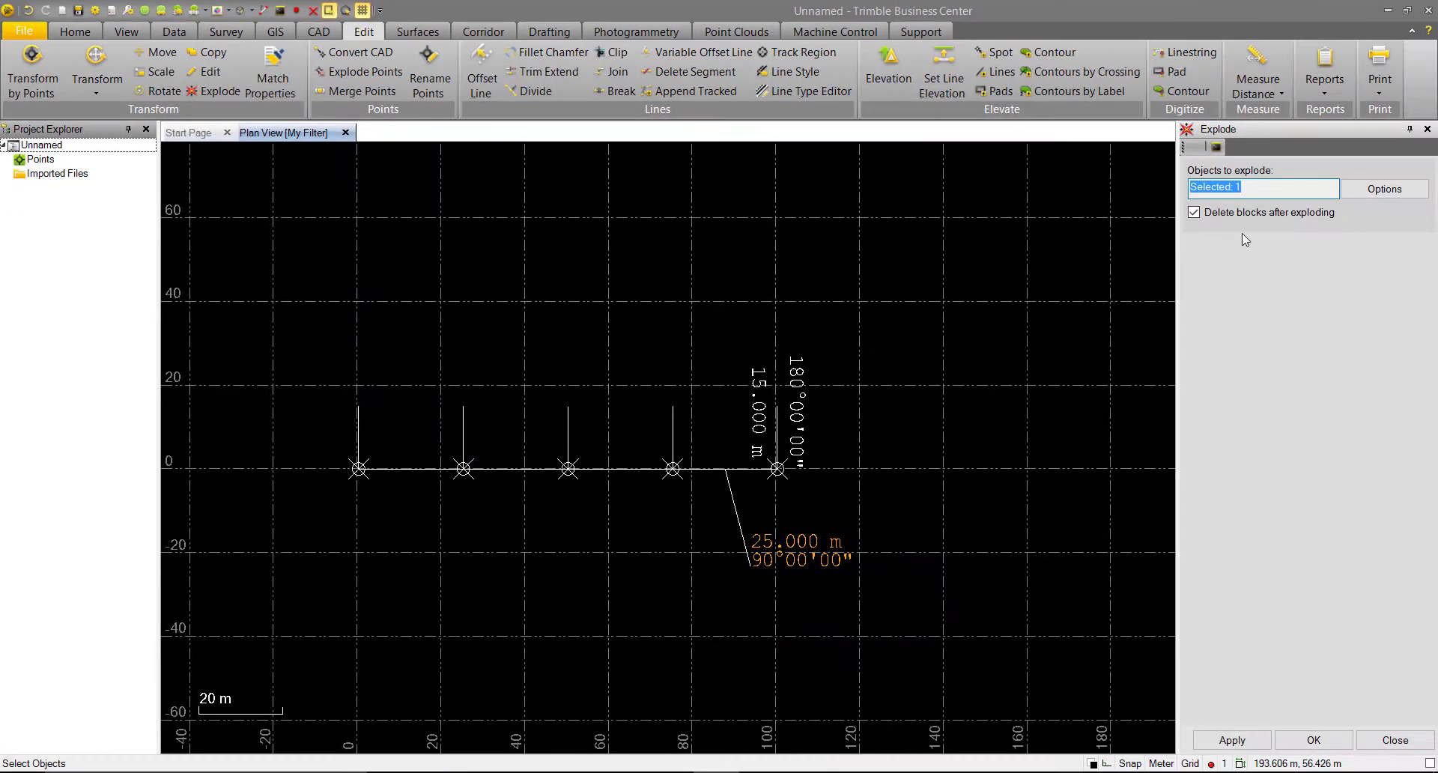
pyautogui.click(1313, 740)
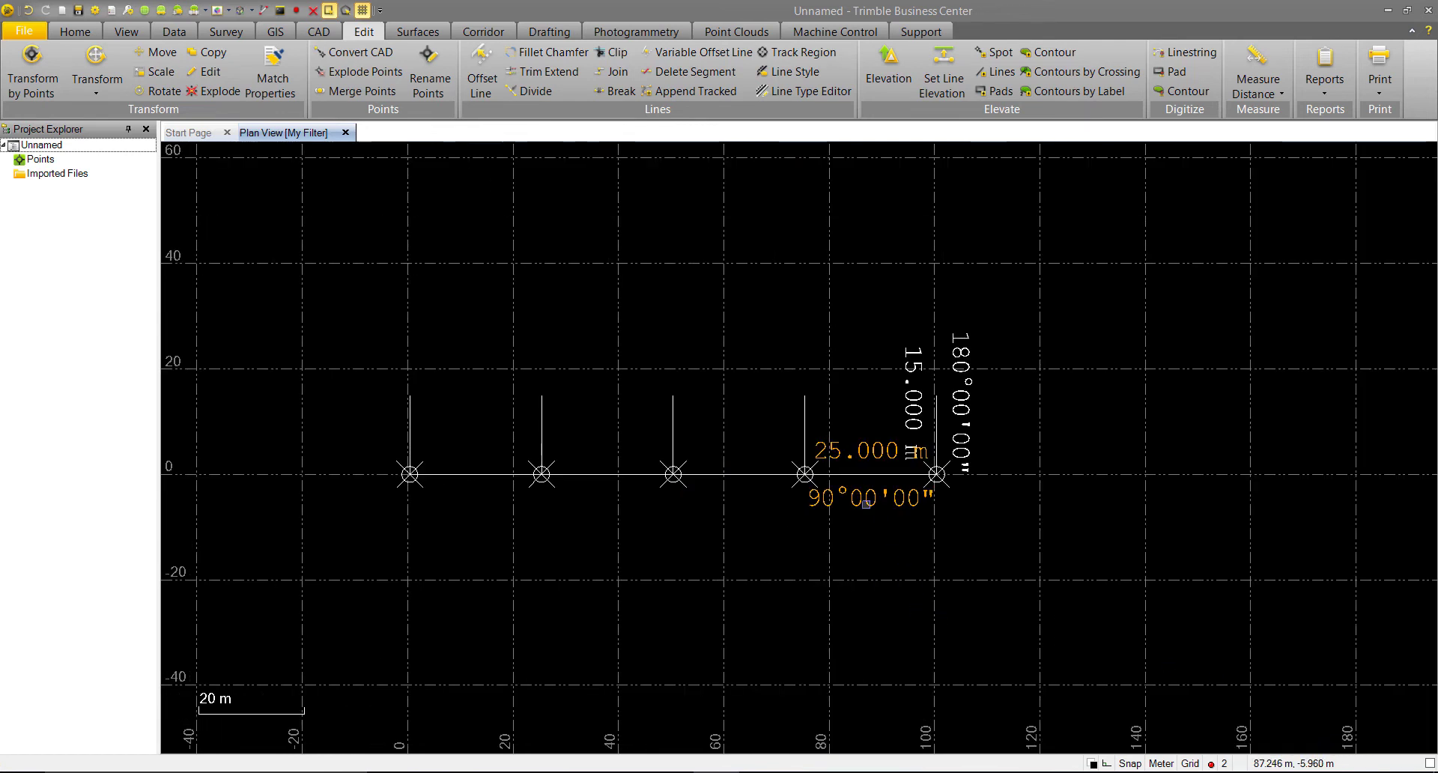
# Give the 90°00'00" and 25.000 m texts their own leader lines below the baseline.
pyautogui.click(868, 500)
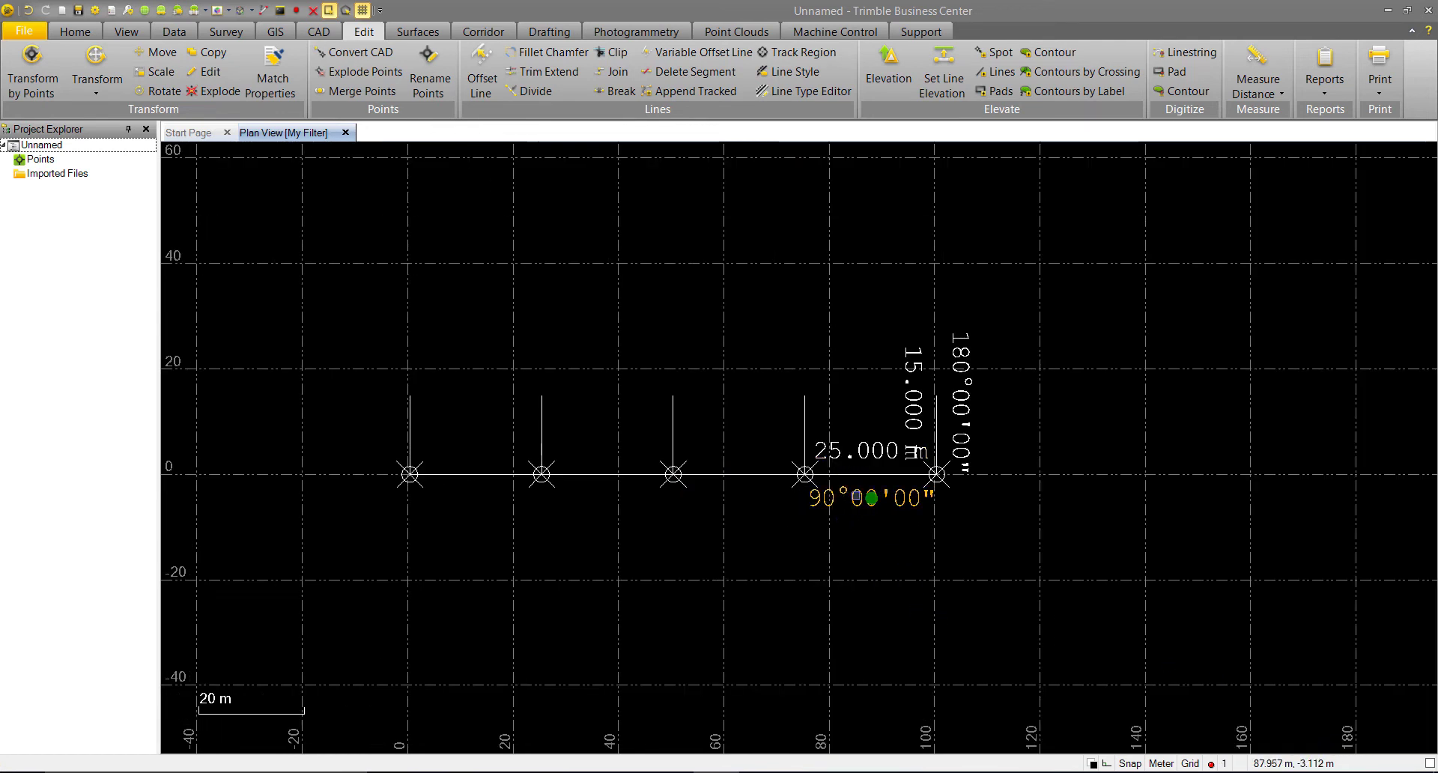
pyautogui.rightClick(869, 498)
pyautogui.click(902, 650)
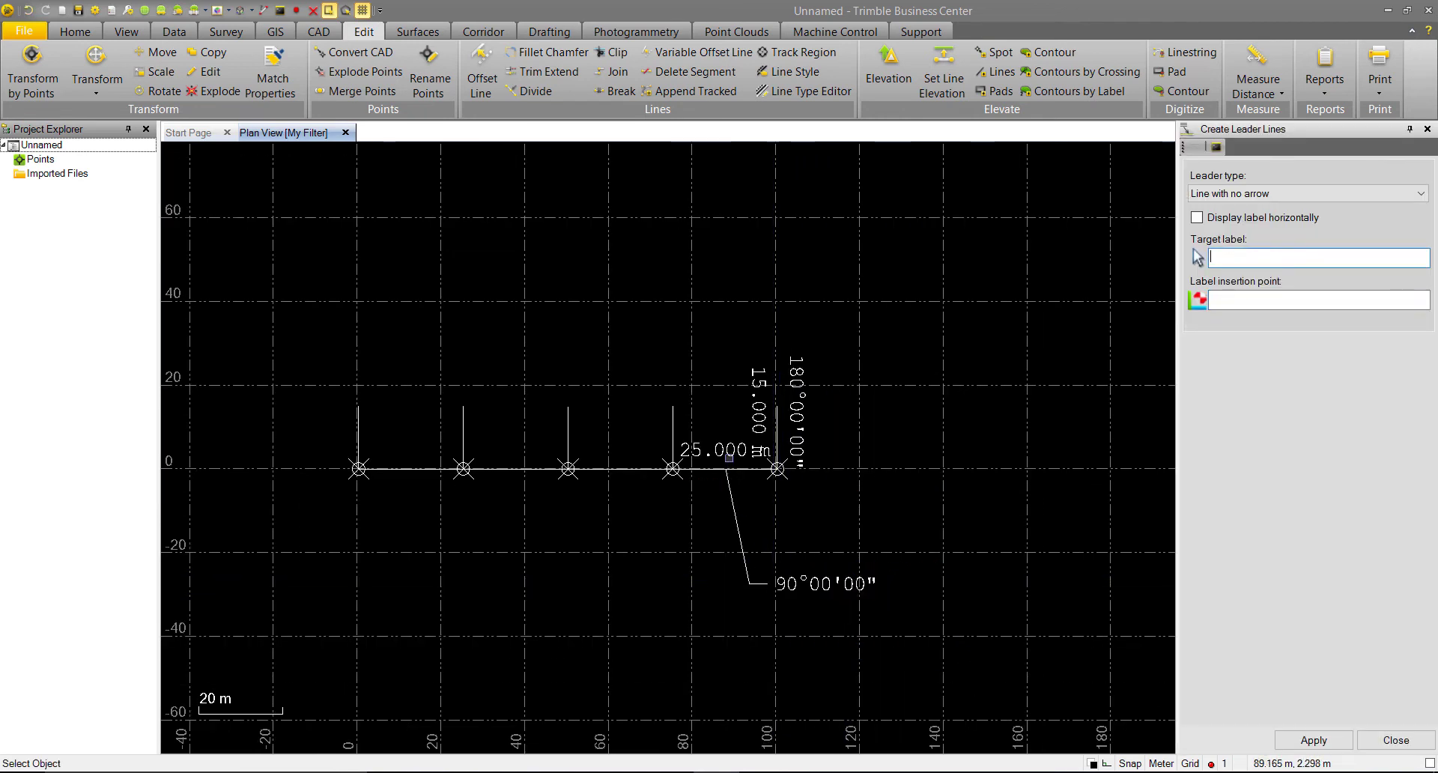
pyautogui.click(726, 452)
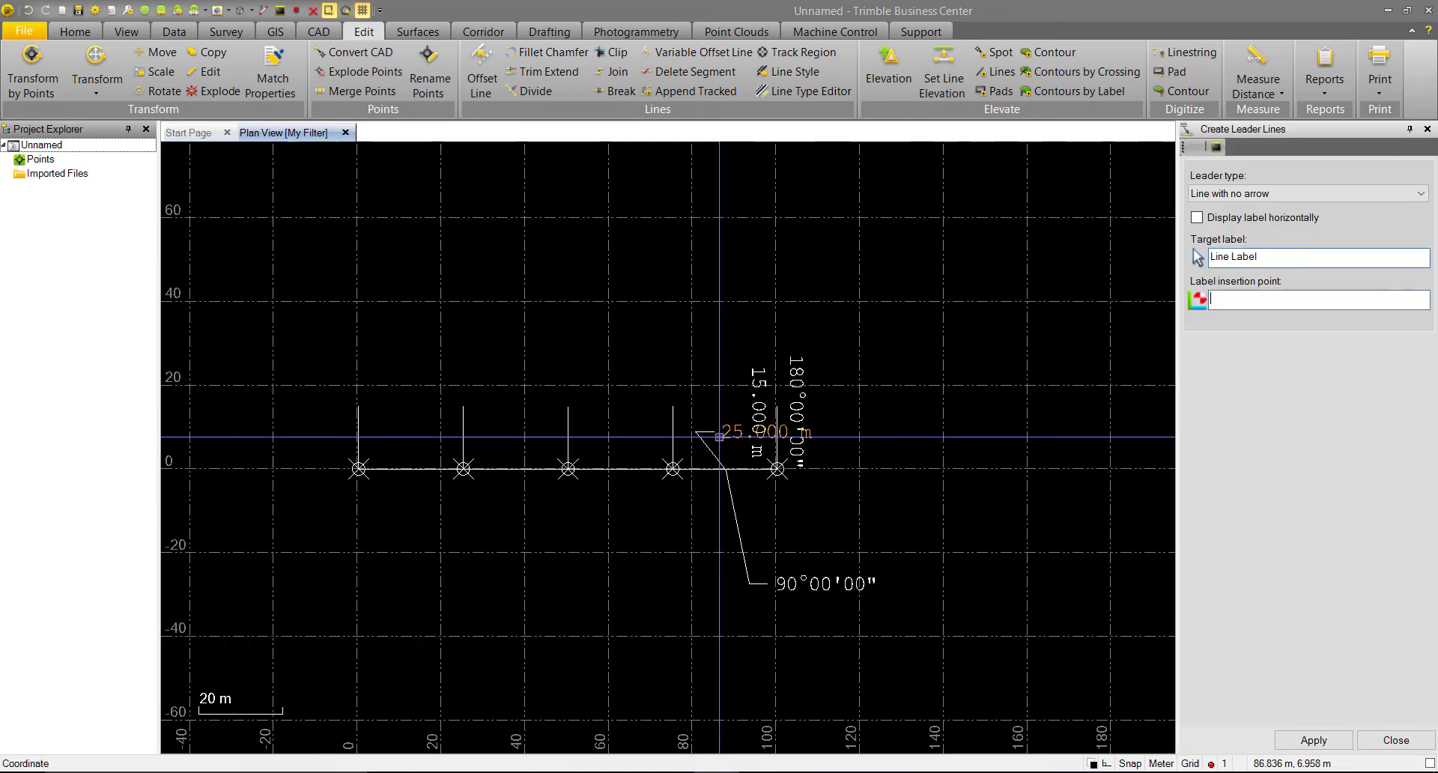
pyautogui.click(790, 553)
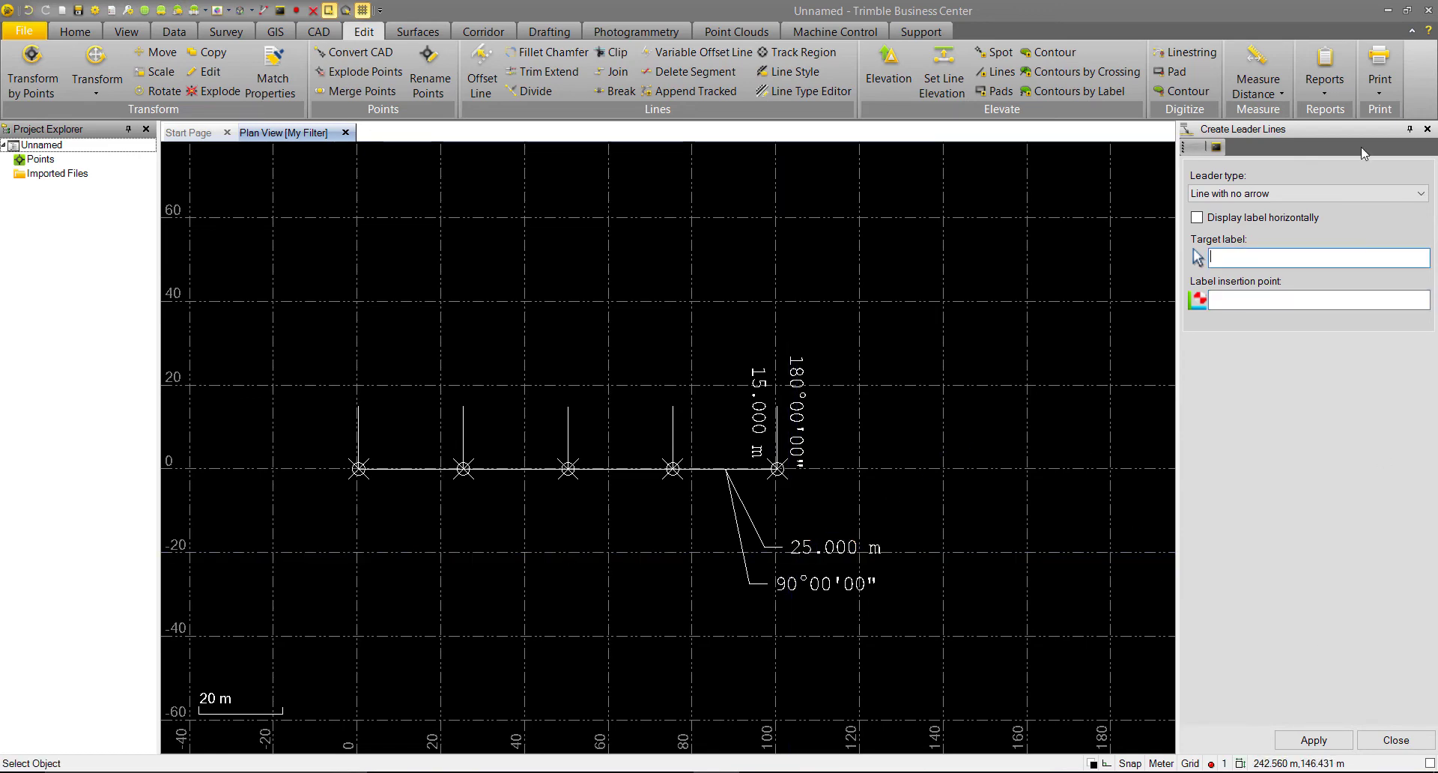
pyautogui.click(1427, 129)
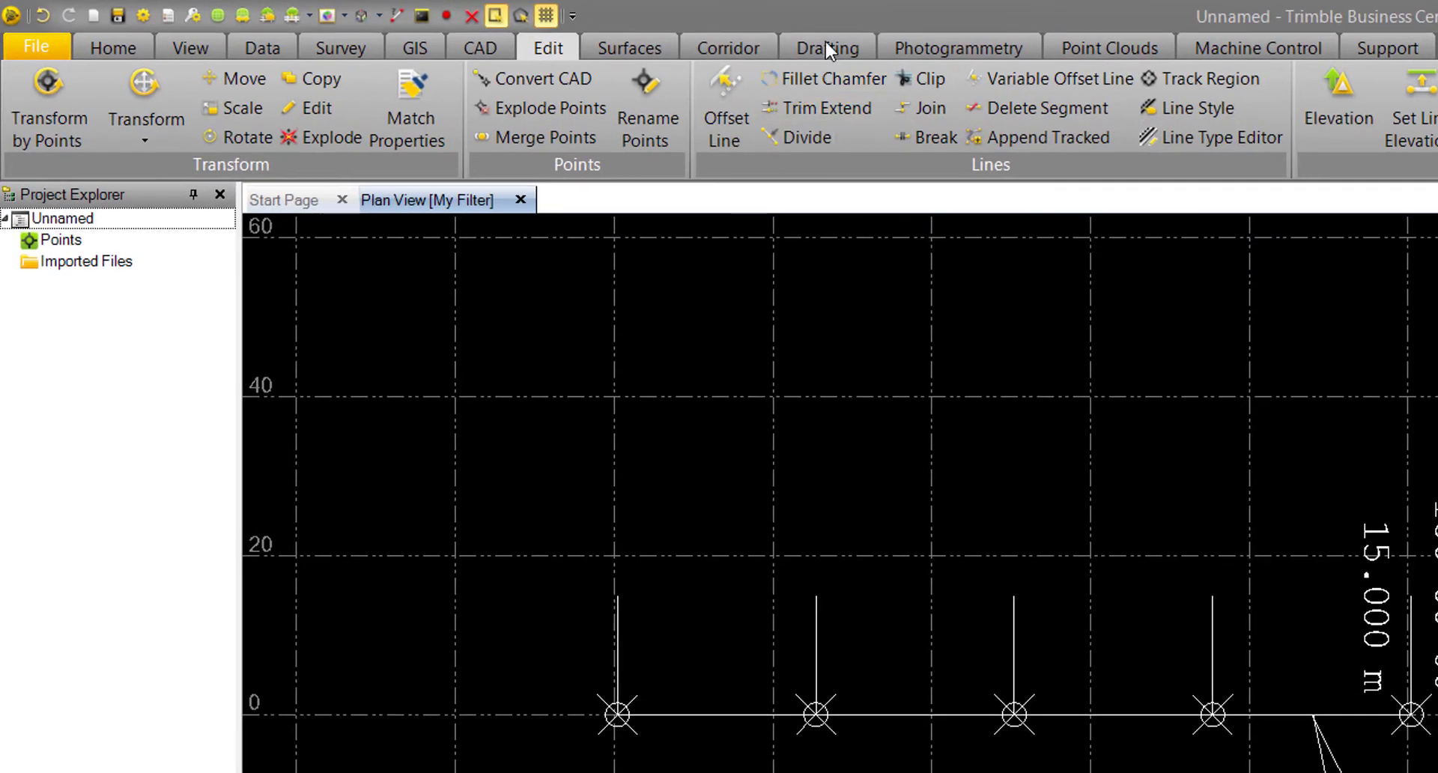
# Create a text object with the three lines Multi, Line, Text.
pyautogui.click(826, 45)
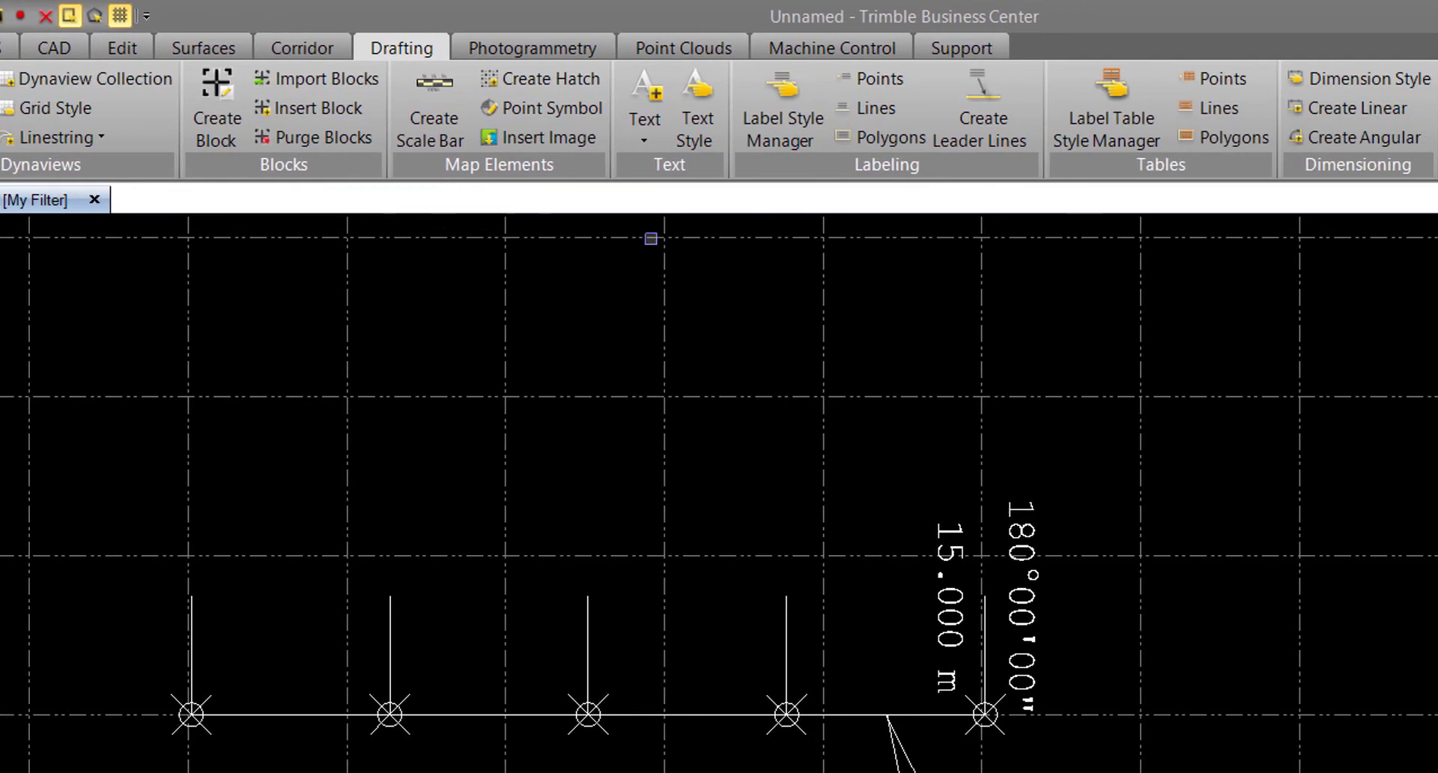
pyautogui.click(645, 94)
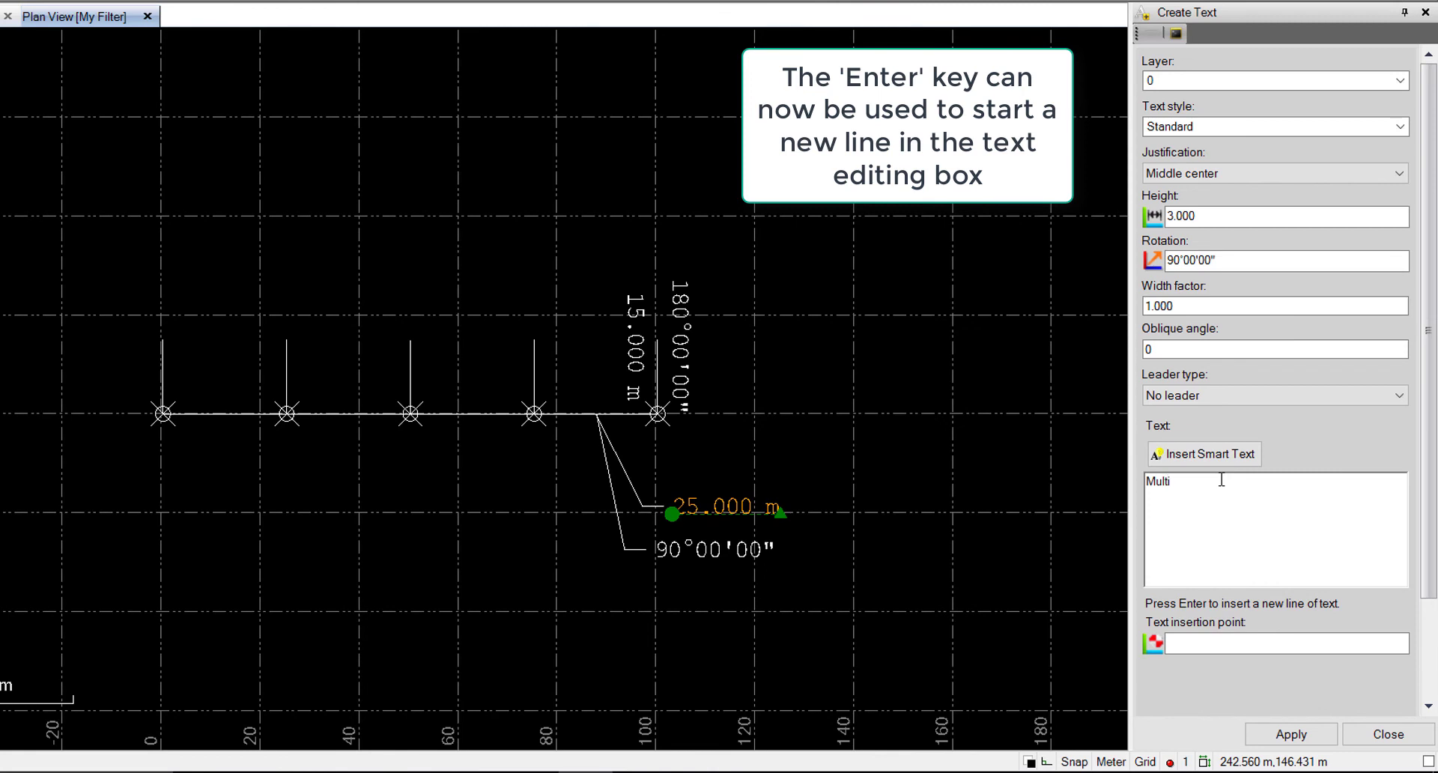
pyautogui.write('ine')
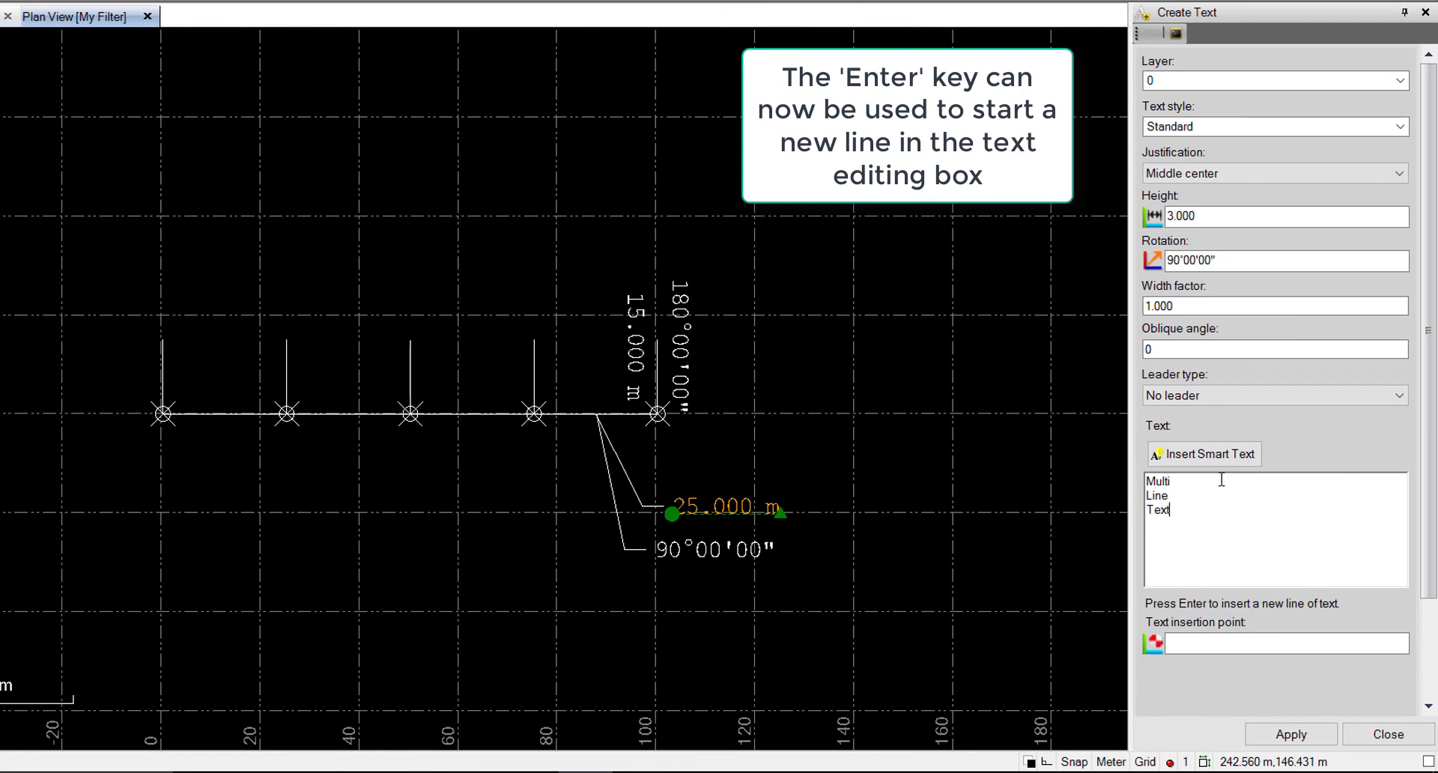